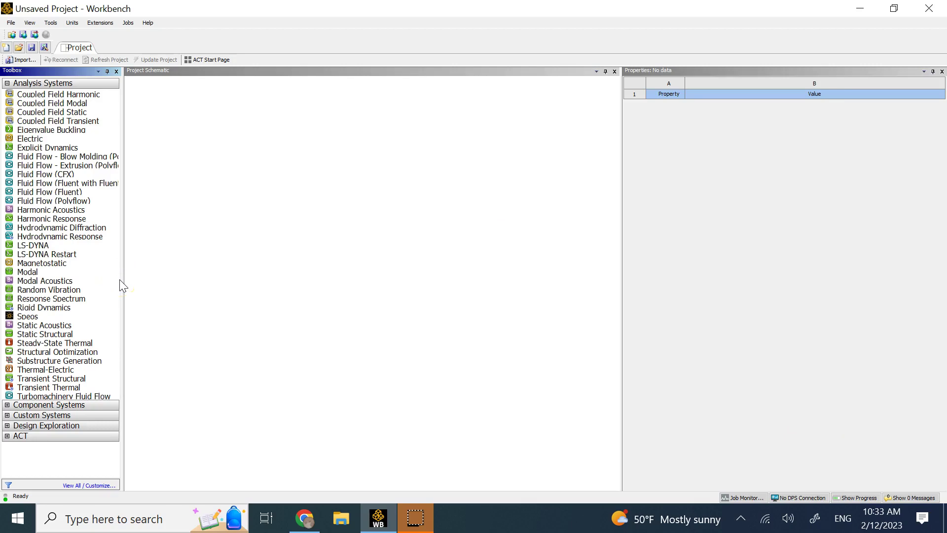
Add a Fluid Flow (Fluent) analysis system to the project schematic and set its geometry analysis type to 2D
left_click(52, 193)
left_click_drag(53, 194, 165, 125)
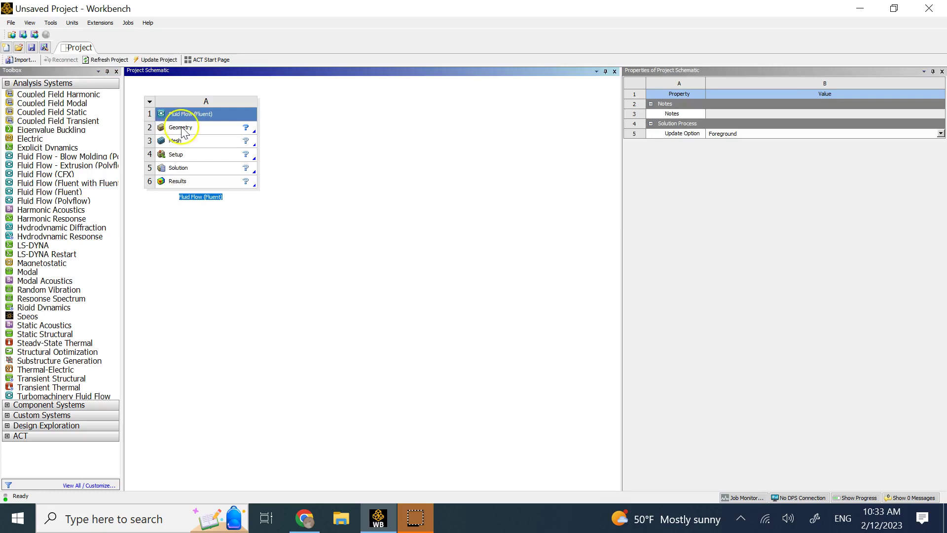
left_click(181, 129)
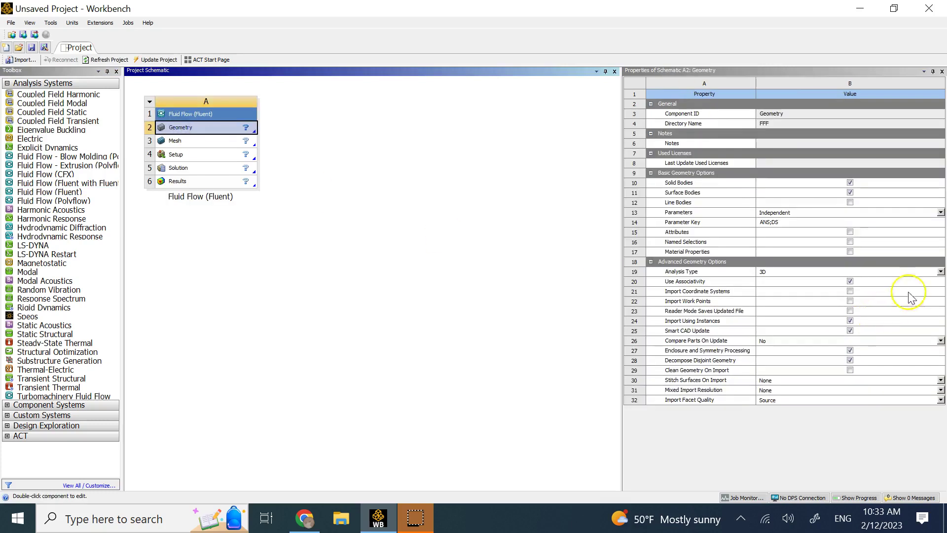
left_click(941, 271)
left_click(811, 289)
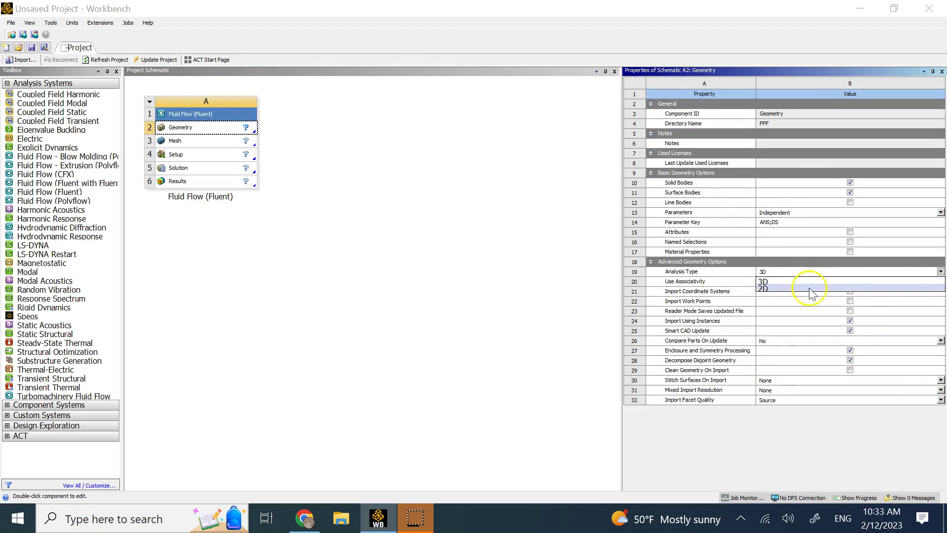
Create a new DesignModeler geometry for the system and start sketching on the XY plane in a face-on view
right_click(206, 131)
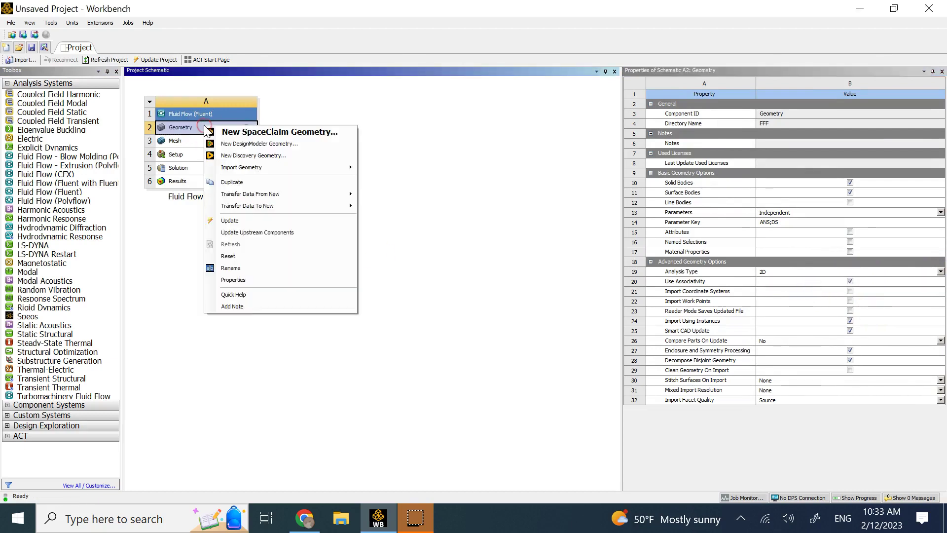
left_click(239, 143)
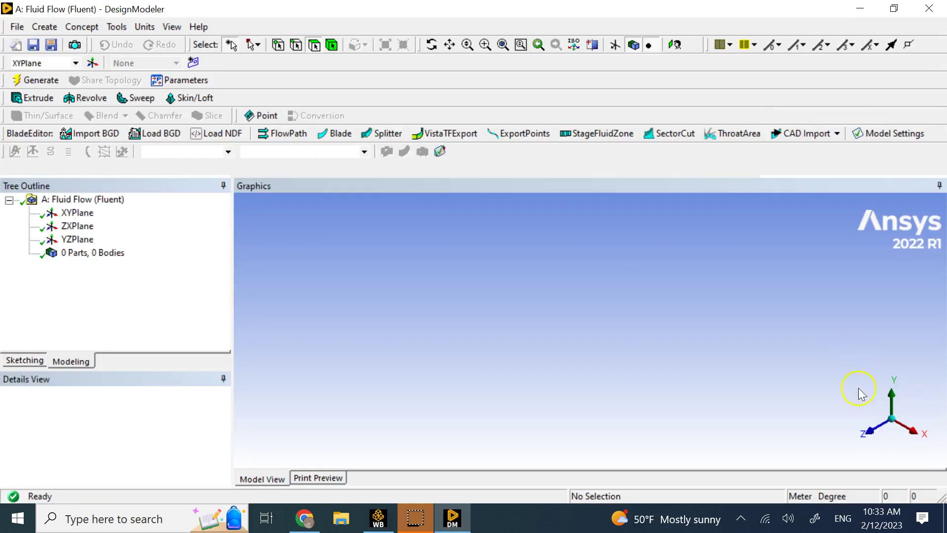
left_click(868, 435)
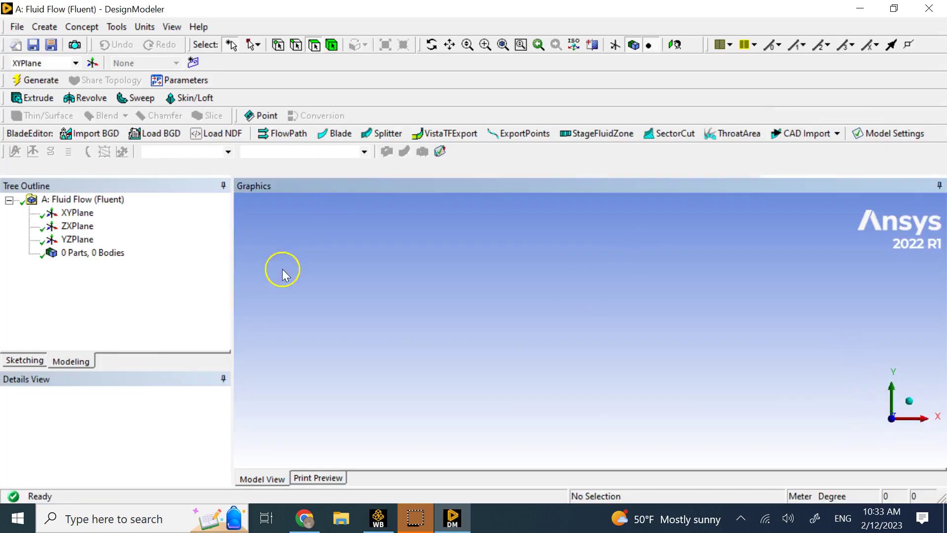
left_click(17, 360)
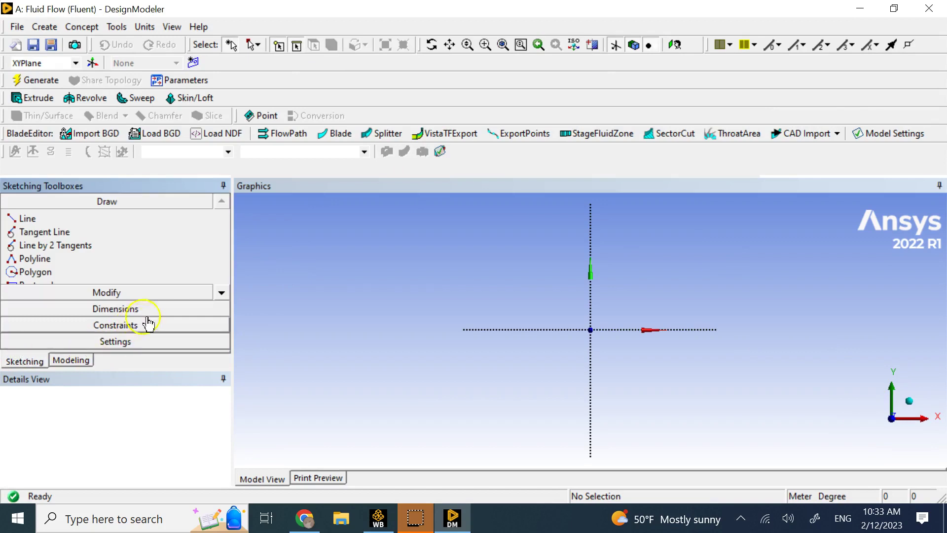
Sketch a rectangle about 32.3 m by 6.9 m, with its lower edge on the X axis and spanning the Y axis
left_click(145, 27)
mouse_move(172, 27)
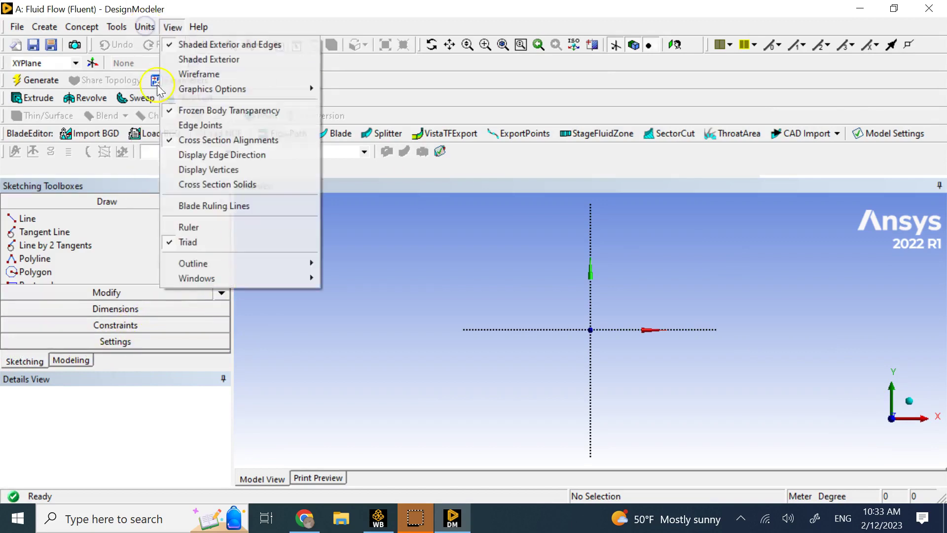
left_click(221, 293)
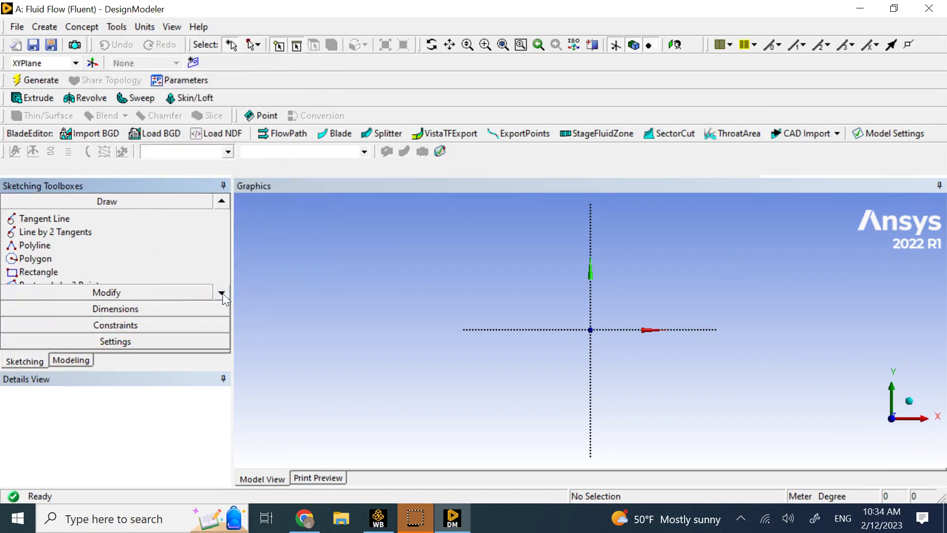
left_click(221, 293)
left_click(39, 258)
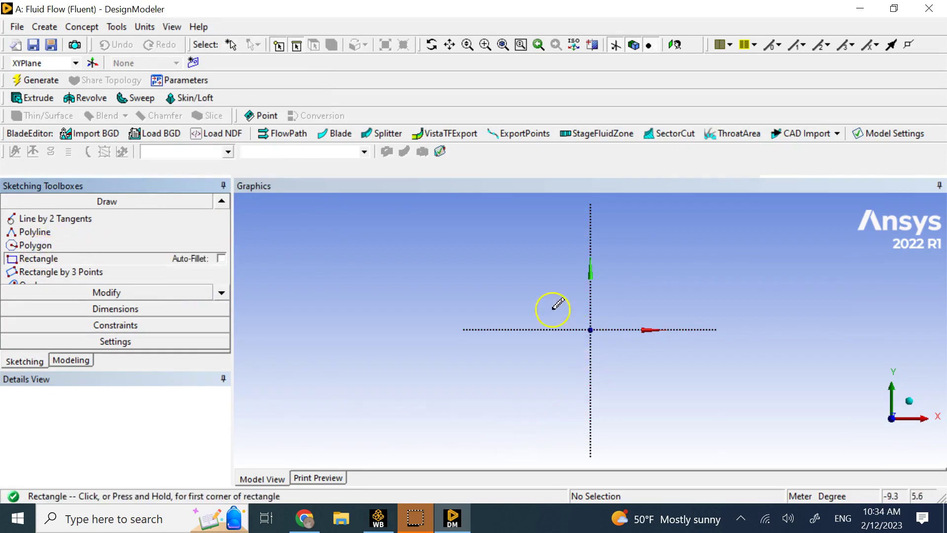
left_click(513, 295)
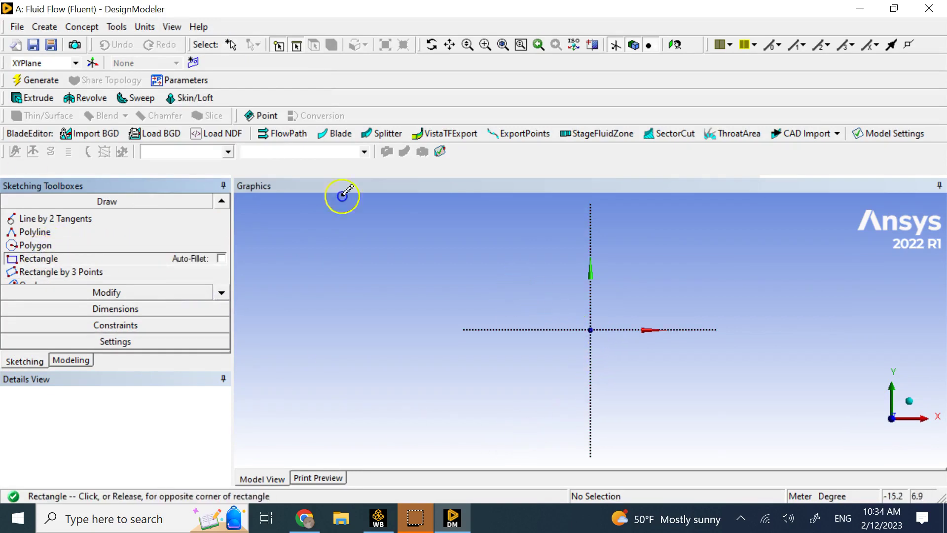
left_click(677, 329)
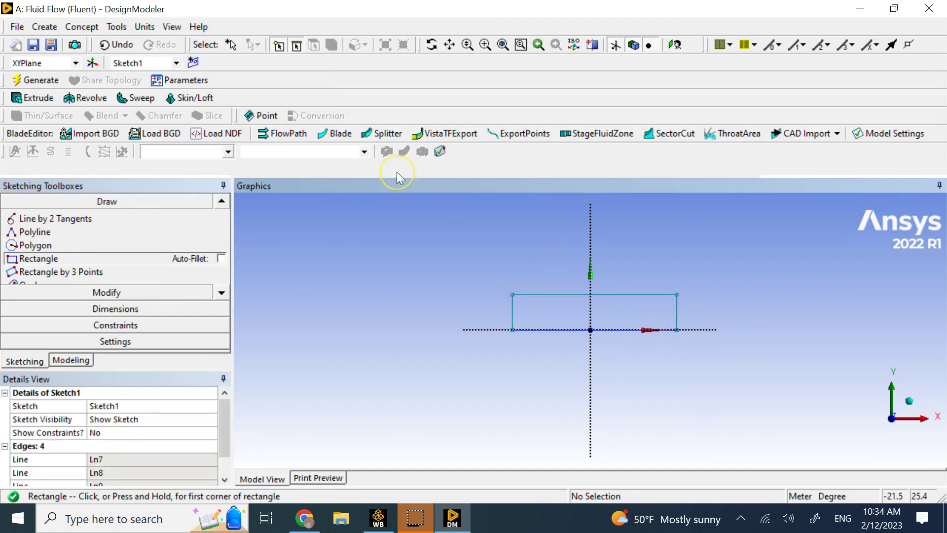
Dimension the rectangle's length along its upper edge and its height along its left edge
left_click(191, 309)
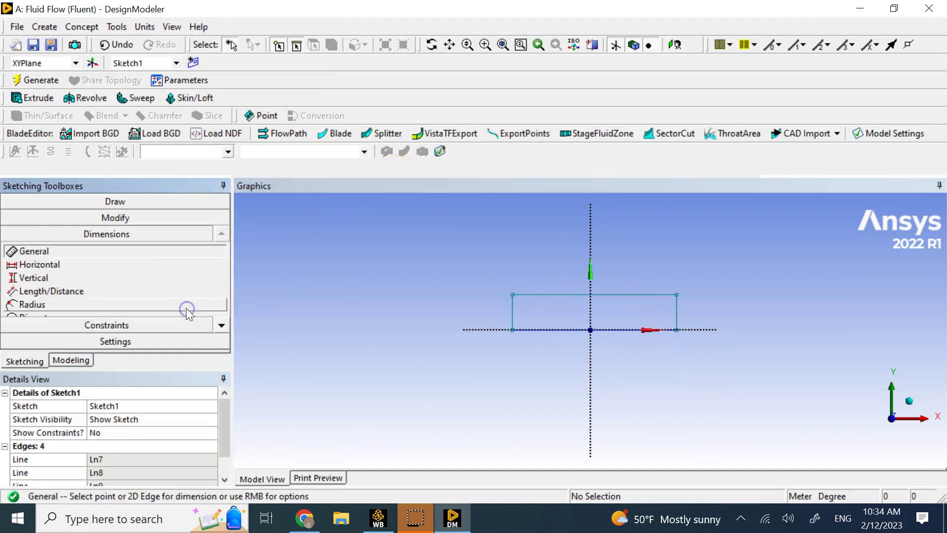
left_click(539, 295)
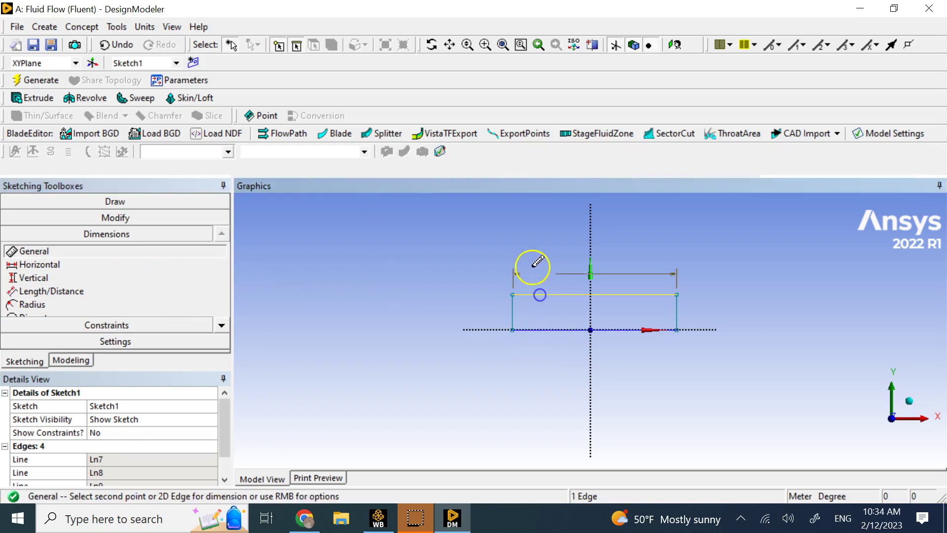
left_click(533, 263)
left_click(513, 312)
left_click(474, 307)
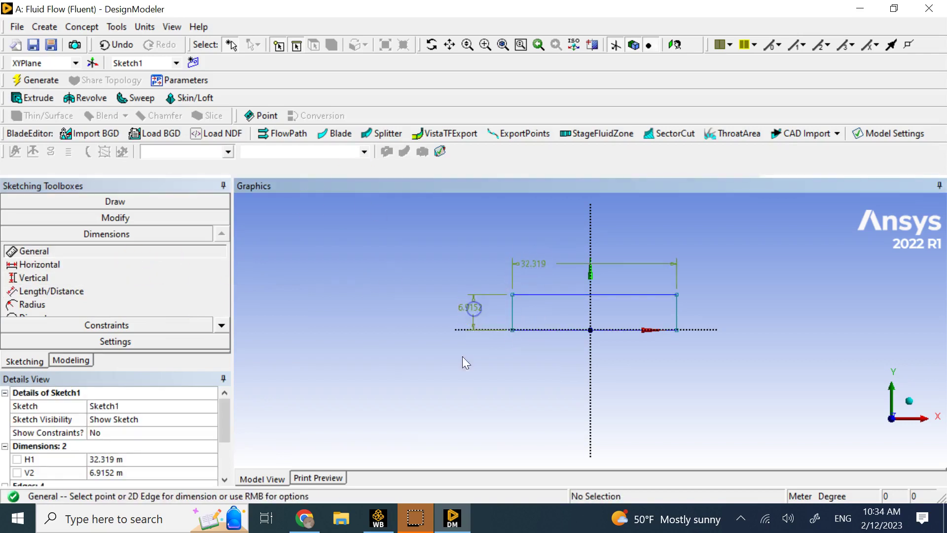
Add a horizontal dimension between the rectangle's left edge and the Y axis
left_click(96, 266)
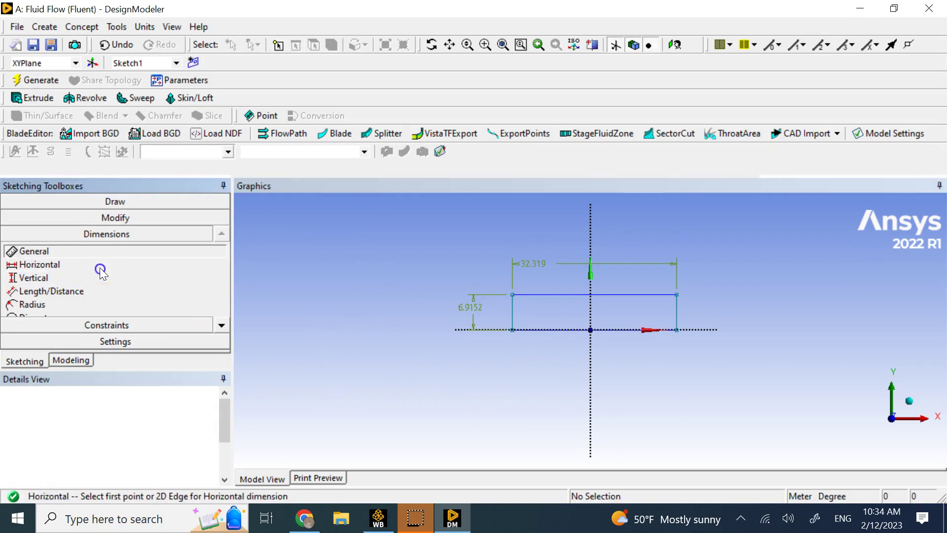
left_click(514, 317)
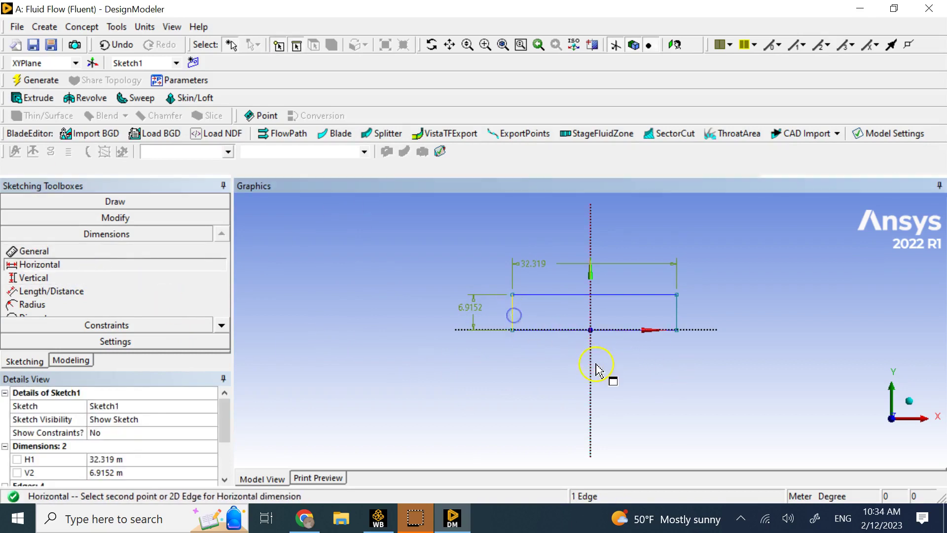
left_click(593, 361)
left_click(553, 361)
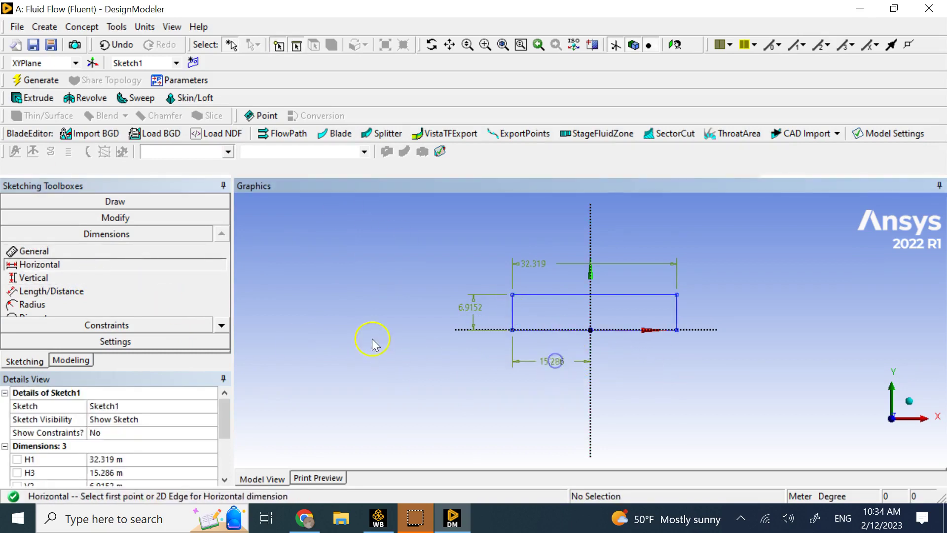
Set the rectangle's horizontal length to 10 m
left_click(158, 460)
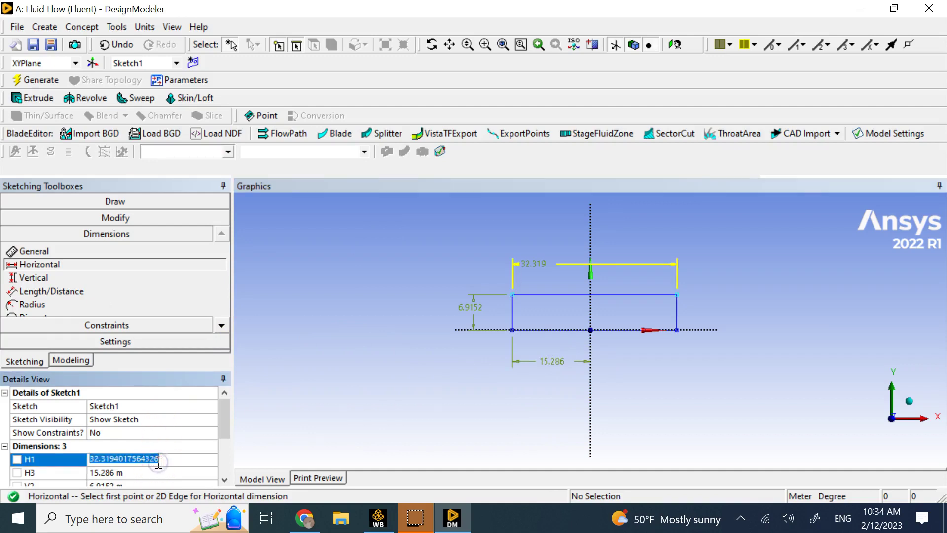
type("10")
key("Return")
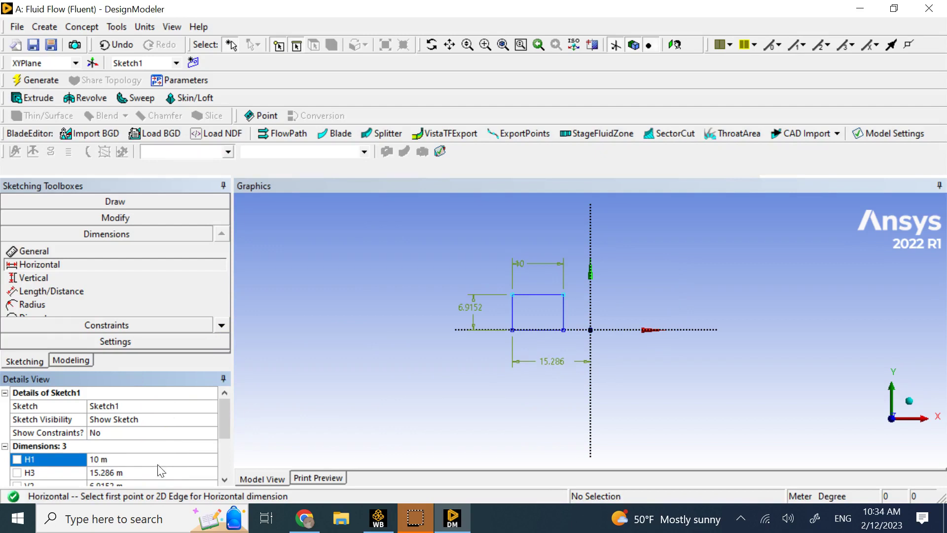
Set the distance from the rectangle's left edge to the Y axis to 5 m and its height to 2 m
scroll(159, 466, "down", 1)
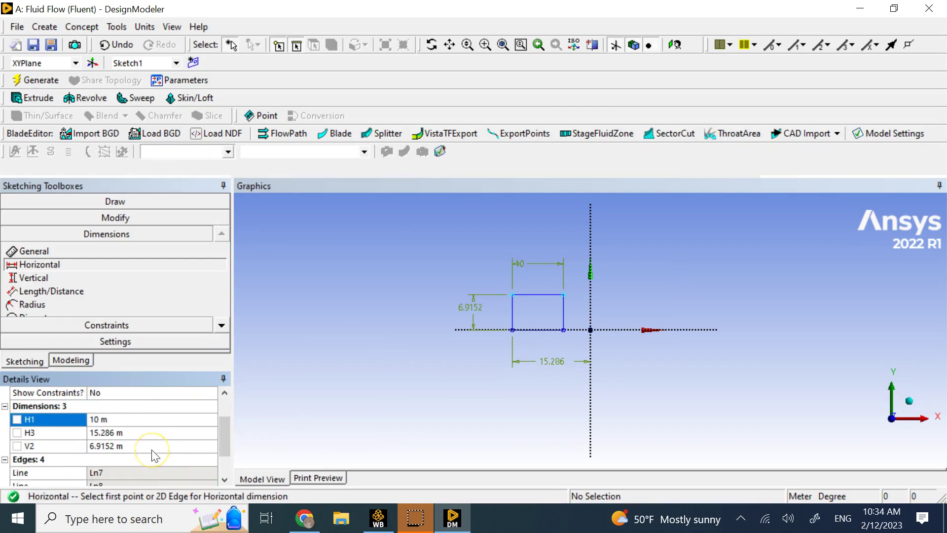
left_click(152, 445)
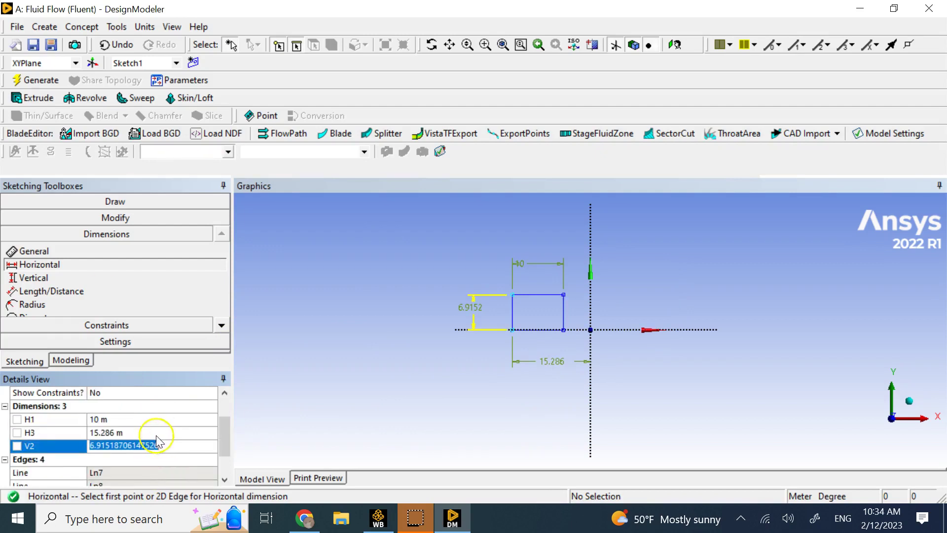
left_click(157, 433)
type("5")
key("Return")
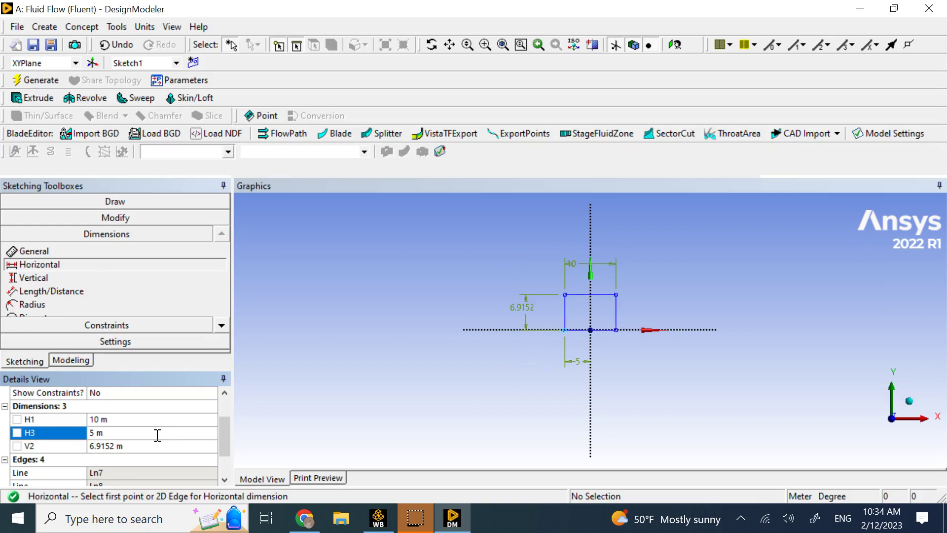
left_click(147, 450)
type("2")
key("Return")
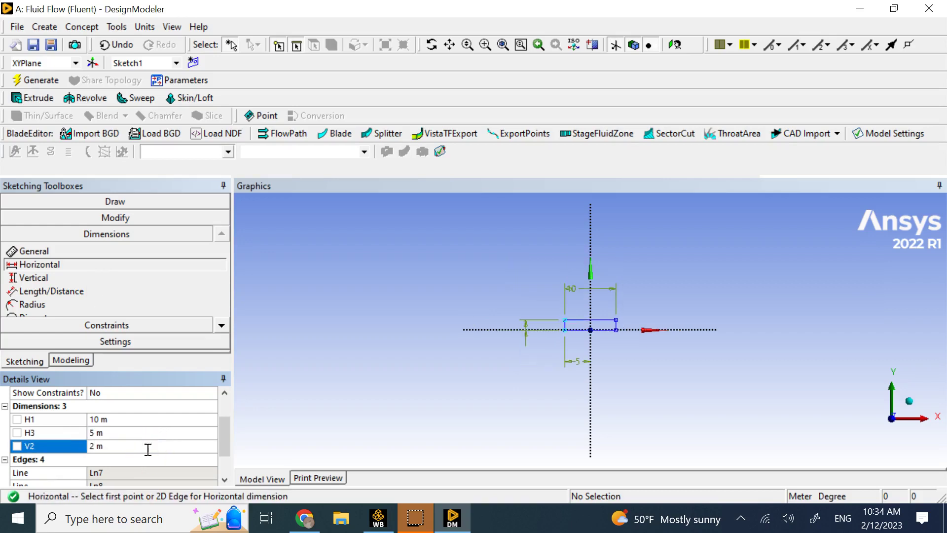
Create a surface from the rectangle sketch, using Sketch1 as the base object, and generate it
scroll(535, 317, "up", 3)
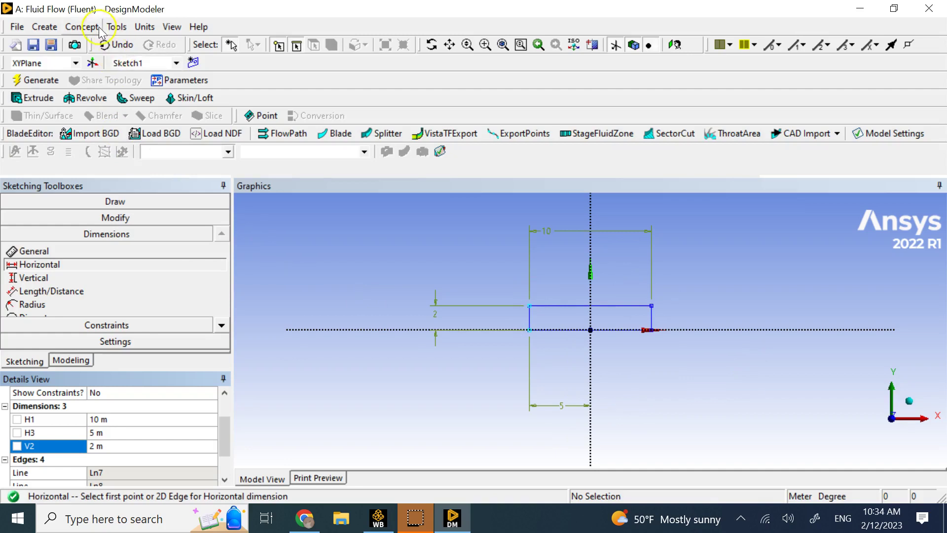
left_click(82, 26)
left_click(132, 131)
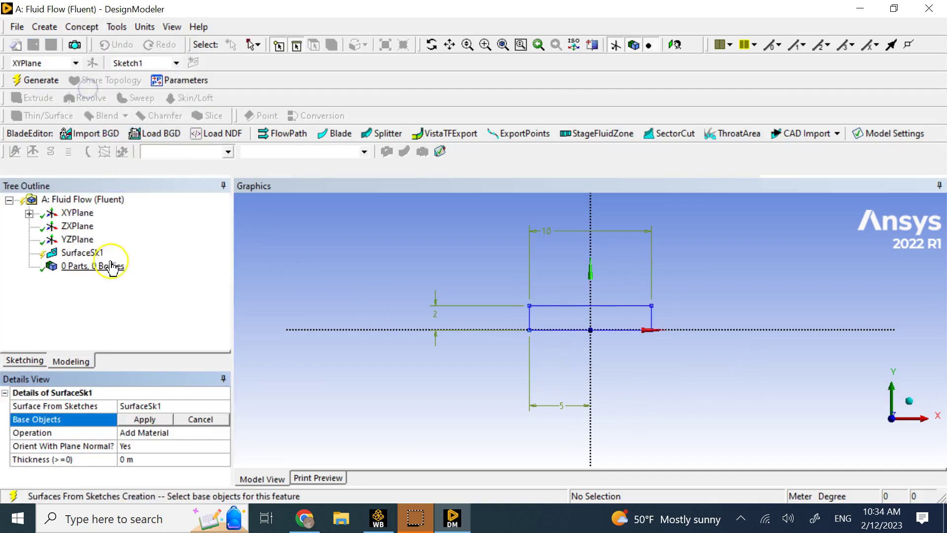
left_click(29, 213)
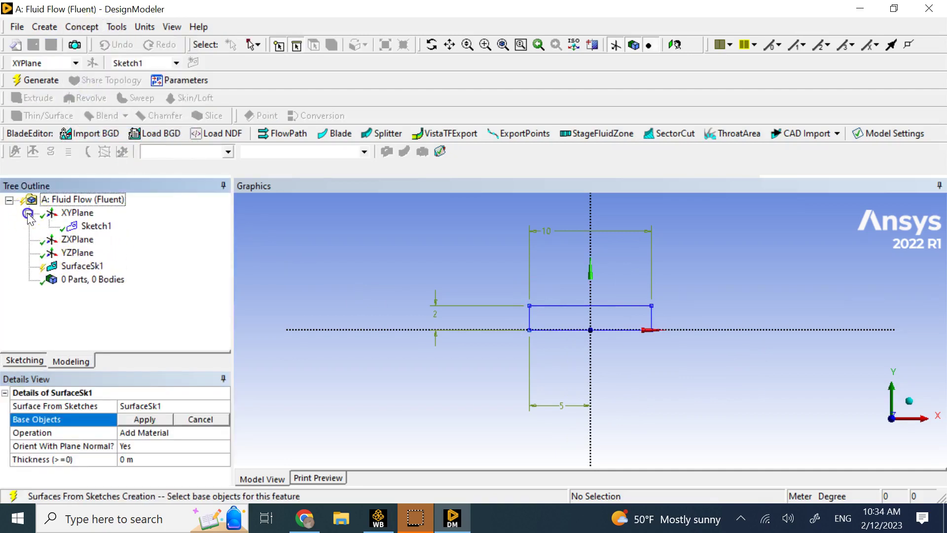
left_click(96, 225)
left_click(143, 419)
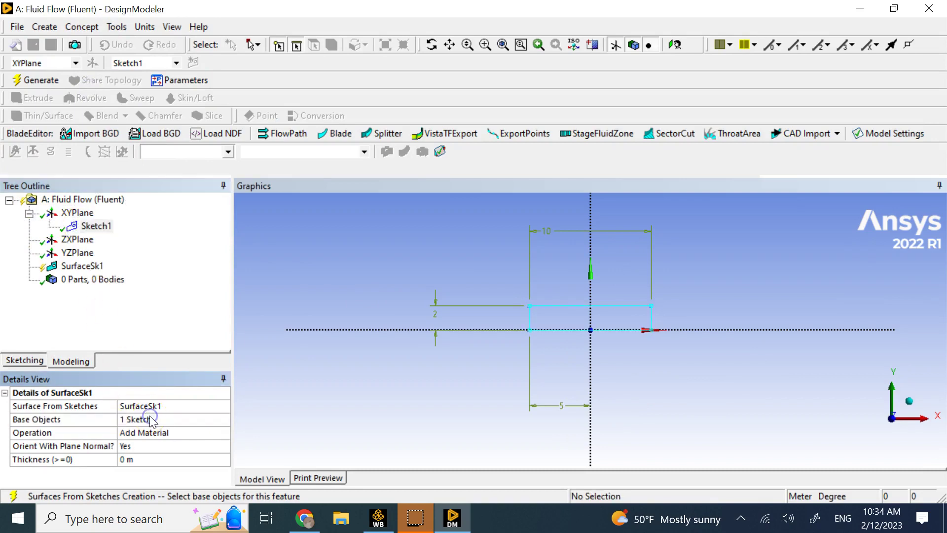
left_click(37, 80)
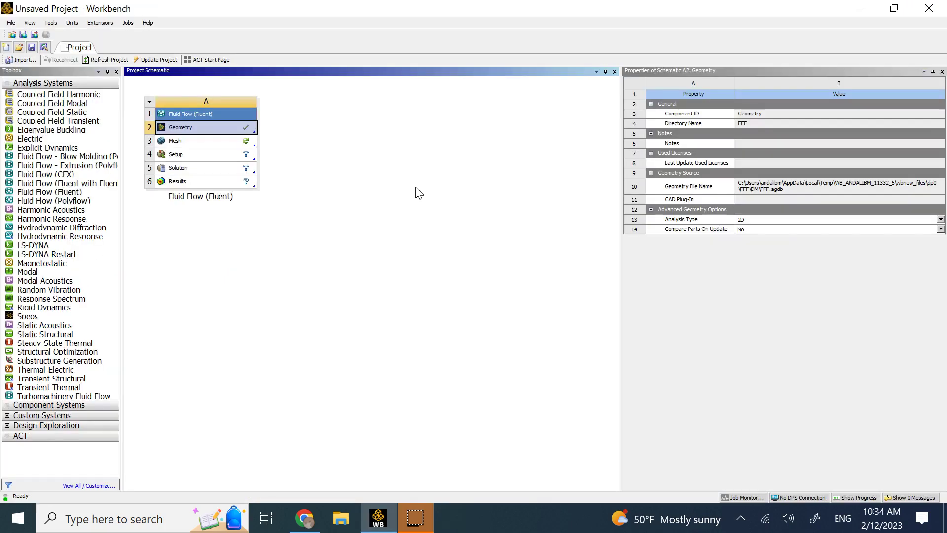
Open the system's Mesh component in the Meshing application and generate a mesh with the default settings
left_click(212, 136)
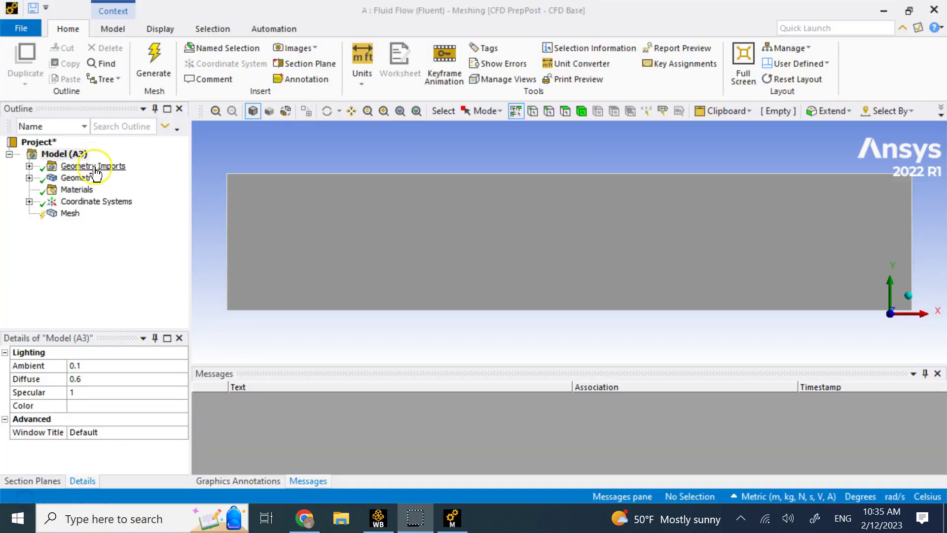
right_click(69, 213)
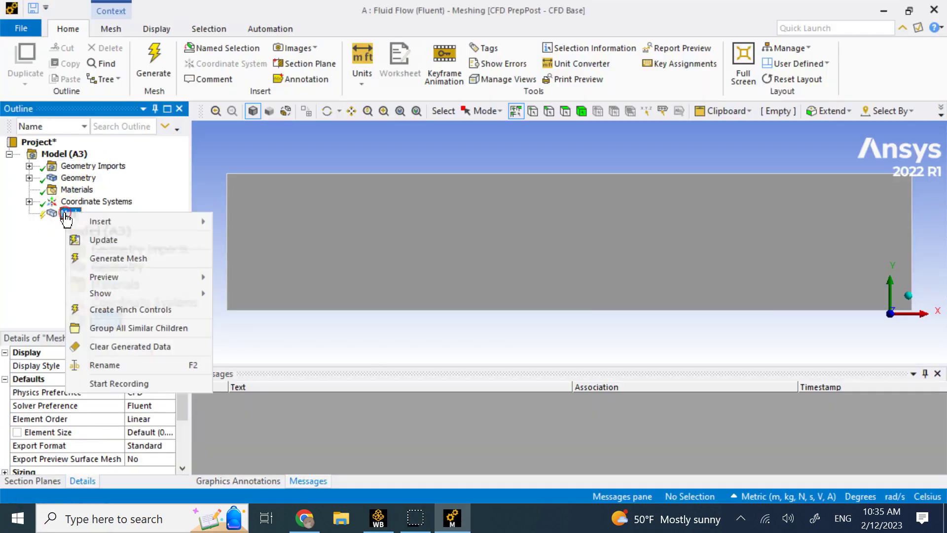
left_click(109, 262)
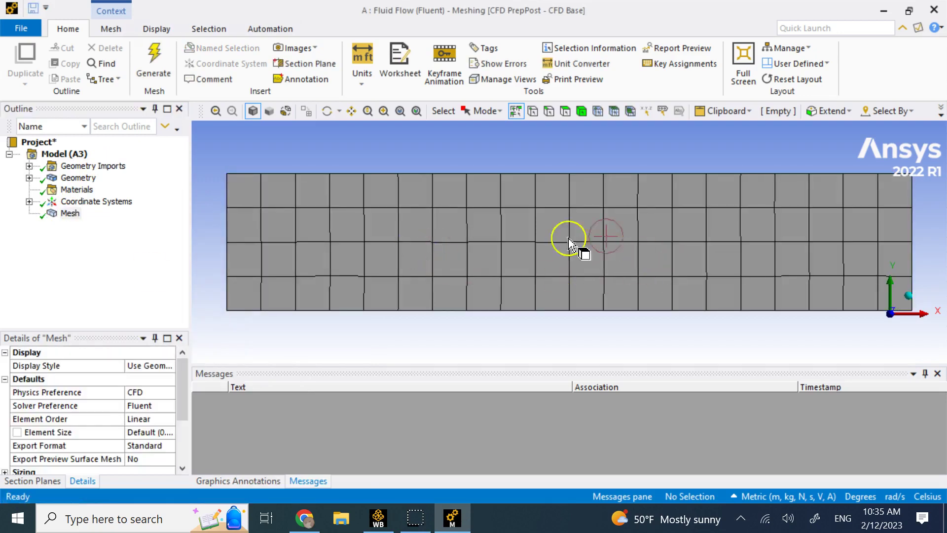
Insert a sizing control in the mesh and scope it to the rectangular surface body
left_click(69, 216)
right_click(69, 217)
mouse_move(99, 228)
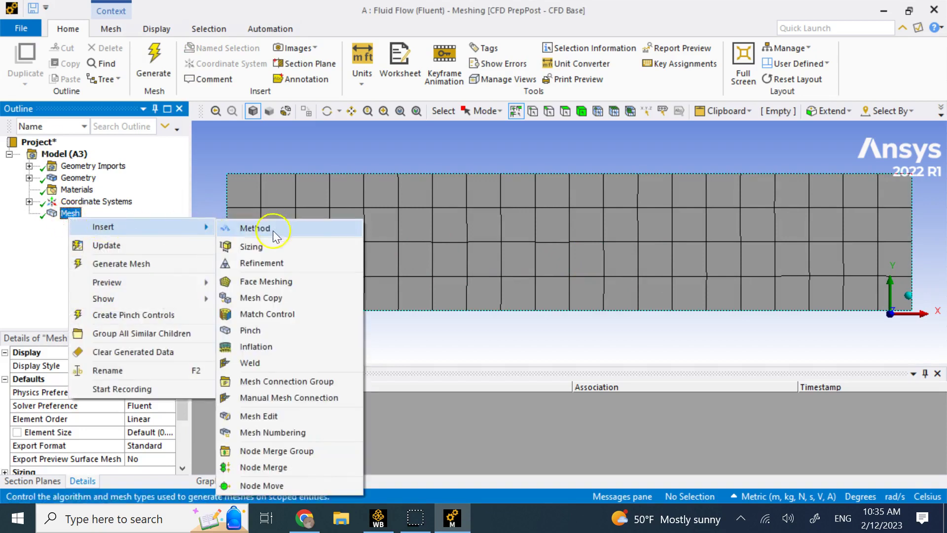
left_click(263, 245)
left_click(139, 376)
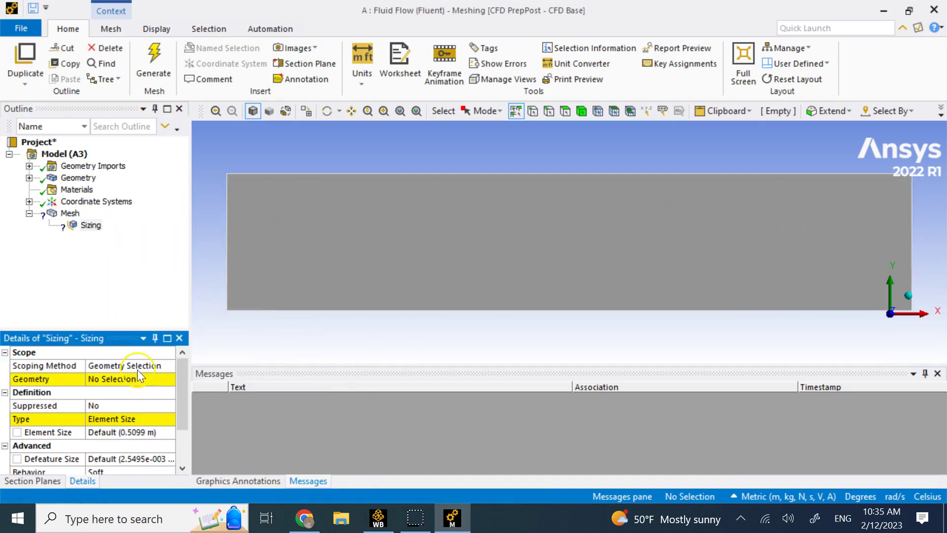
left_click(581, 110)
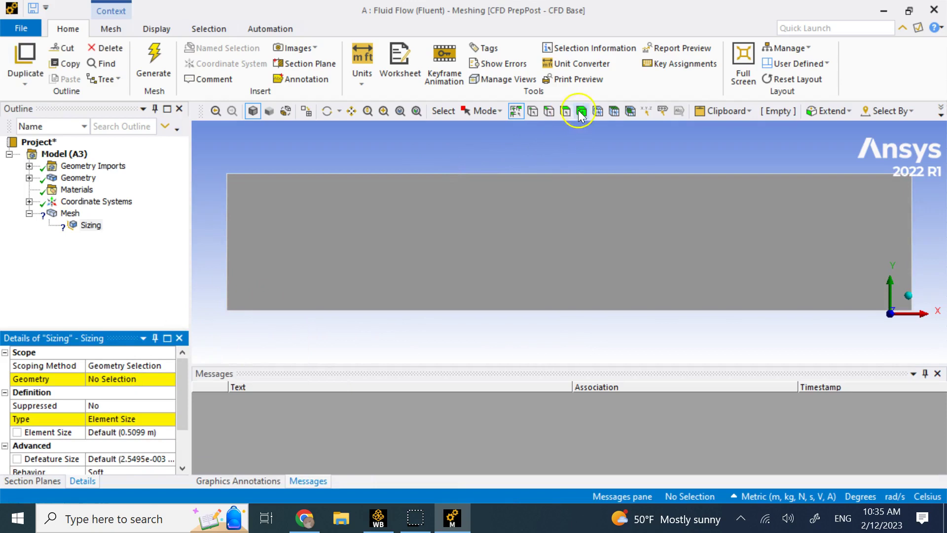
left_click(528, 217)
left_click(74, 379)
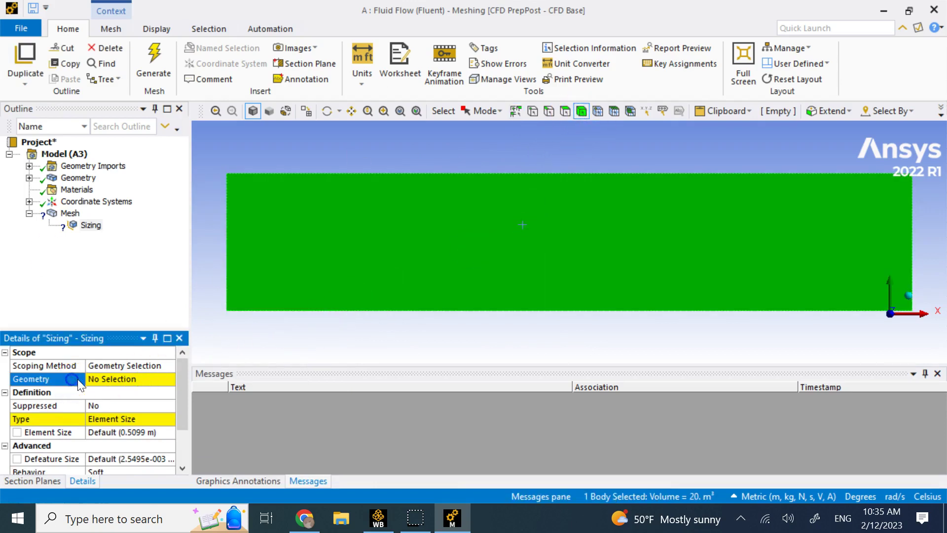
left_click(112, 379)
left_click(110, 379)
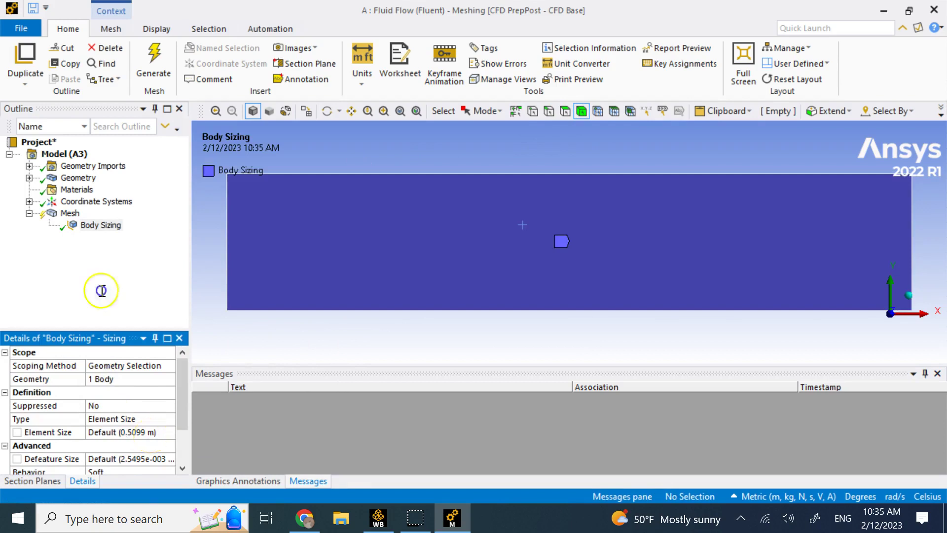
Set the body sizing's element size to 0.05 m
left_click(151, 433)
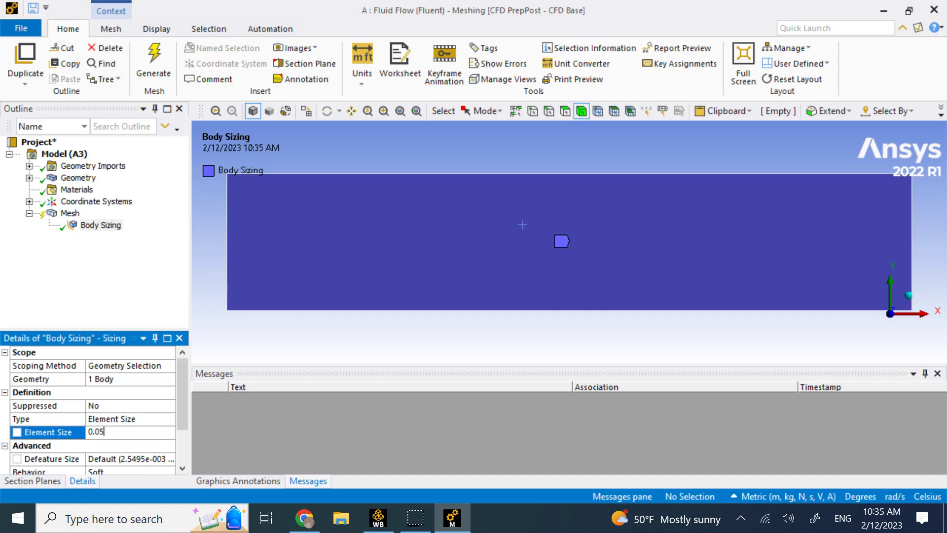
key("Return")
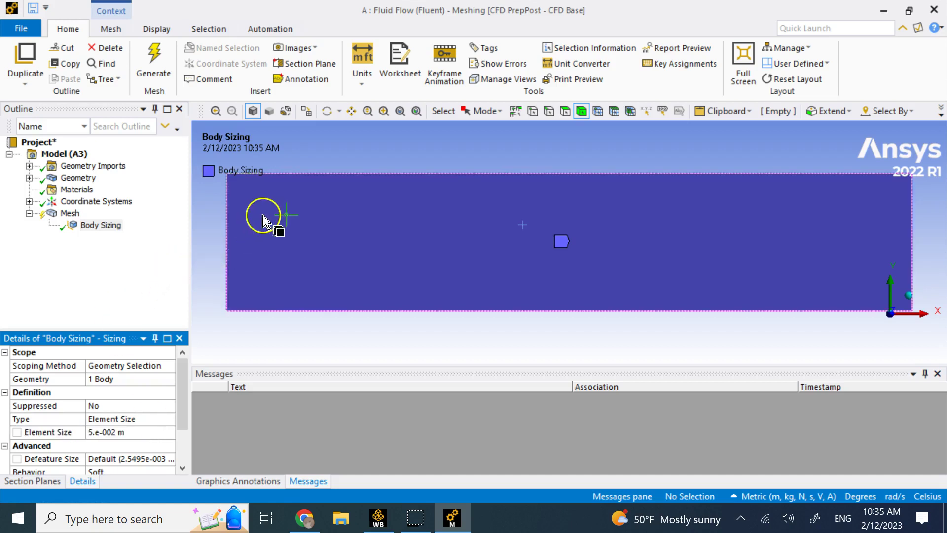
scroll(232, 229, "down", 2)
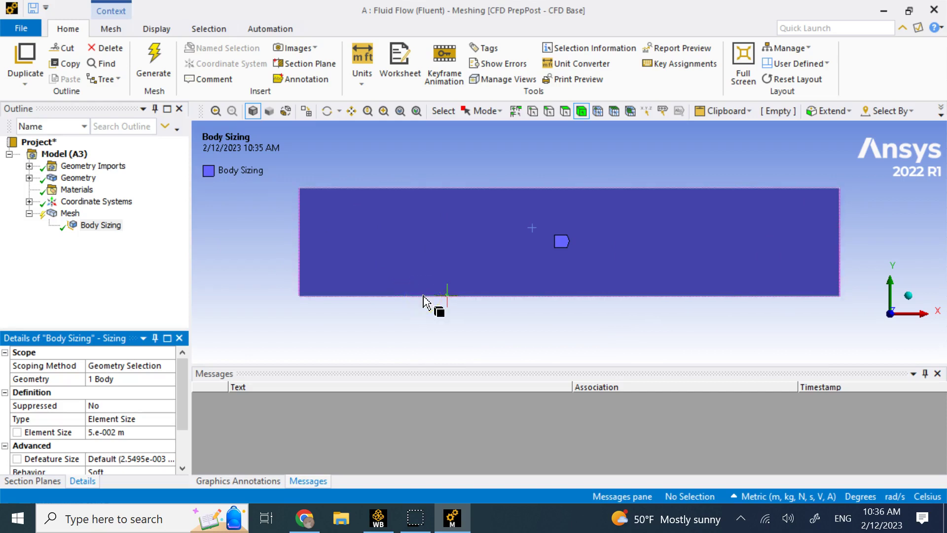
Insert a refinement control in the mesh and scope it to all four edges of the rectangle
left_click(70, 213)
right_click(70, 215)
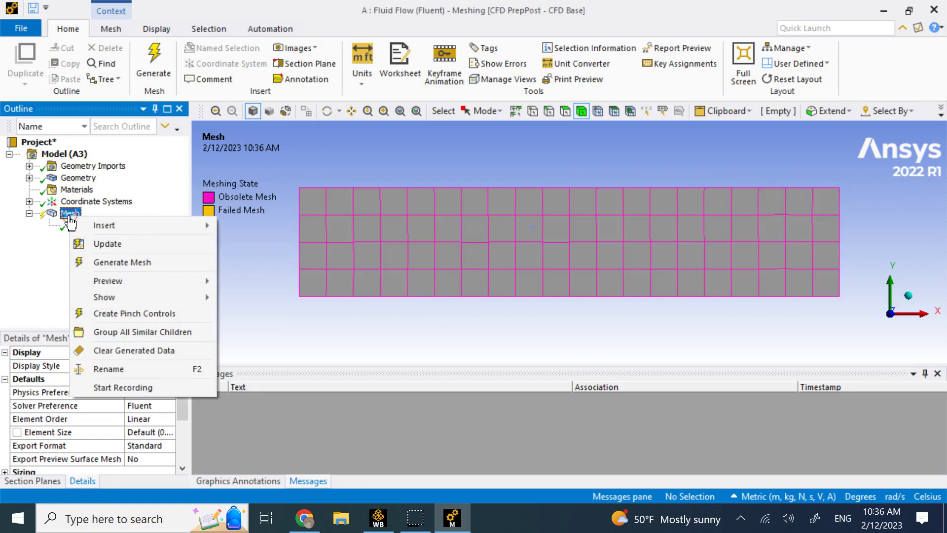
mouse_move(123, 225)
left_click(263, 268)
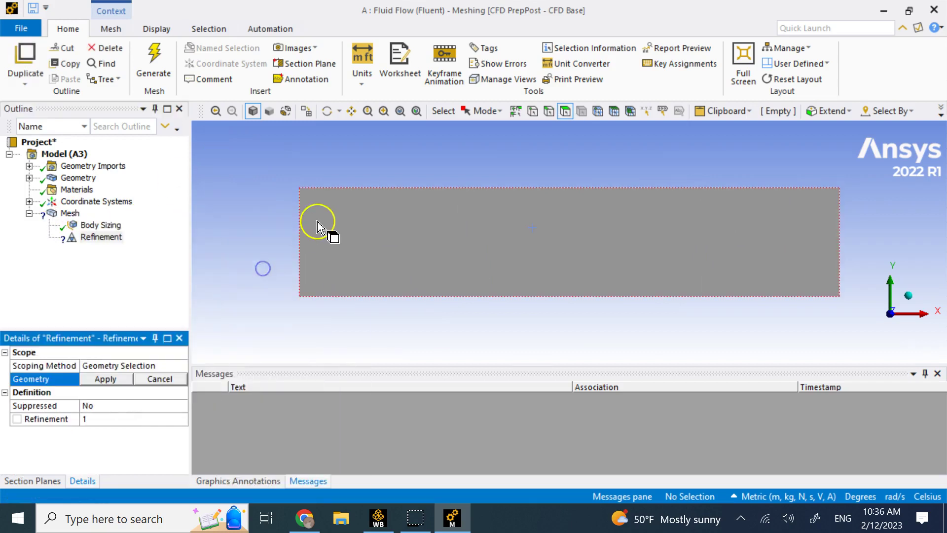
left_click(306, 228)
left_click(530, 163)
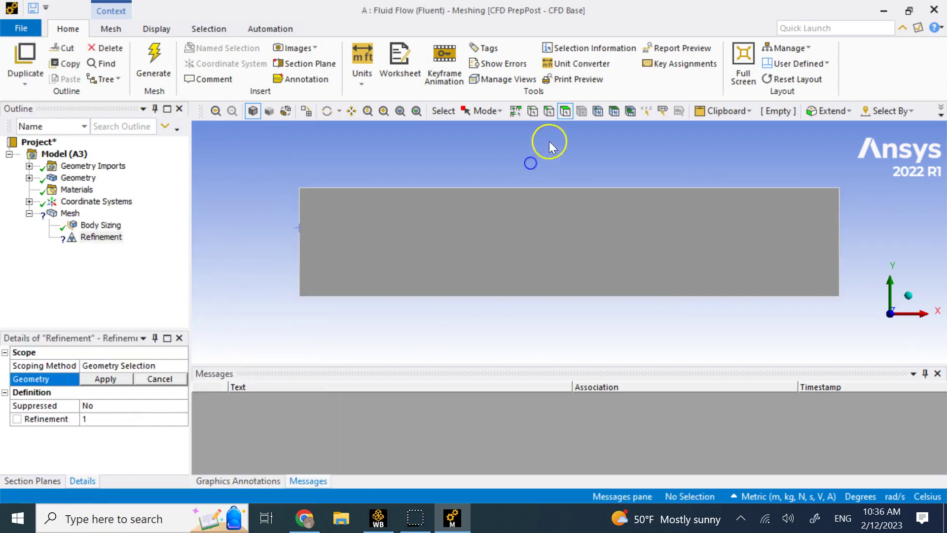
left_click(549, 110)
left_click(518, 187)
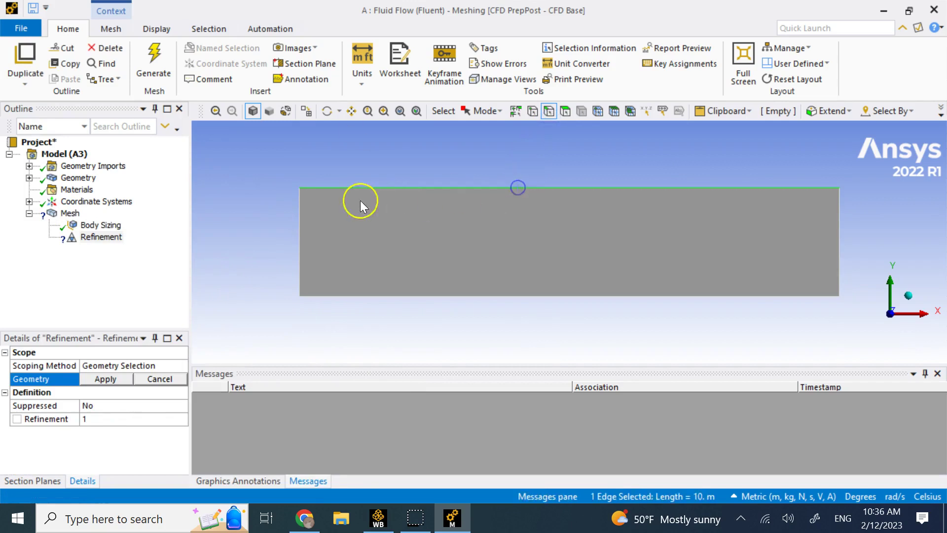
left_click(299, 214, "ctrl")
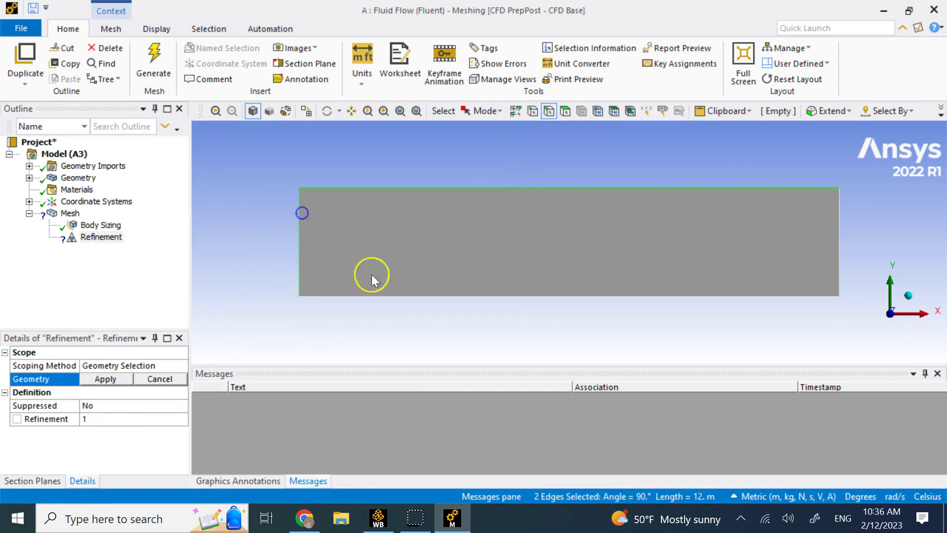
left_click(402, 297, "ctrl")
left_click(840, 235, "ctrl")
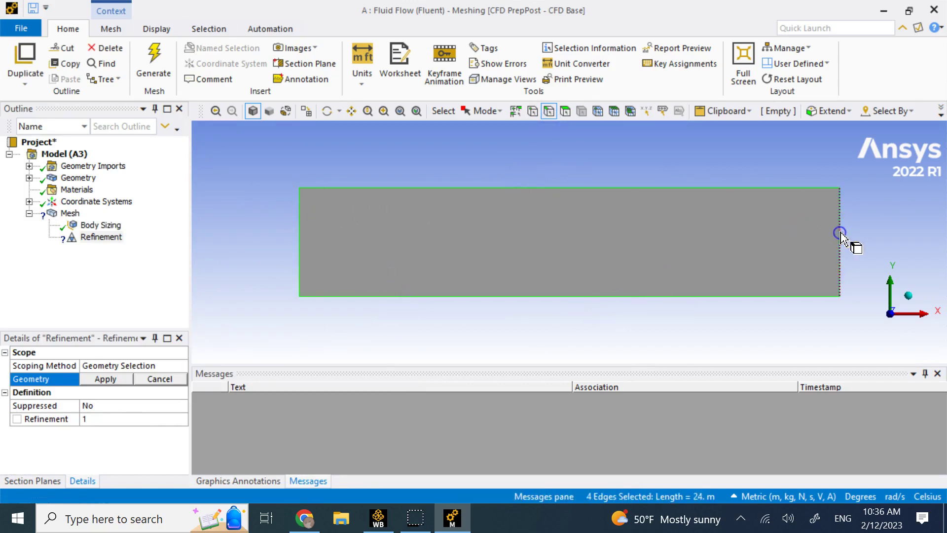
left_click(115, 378)
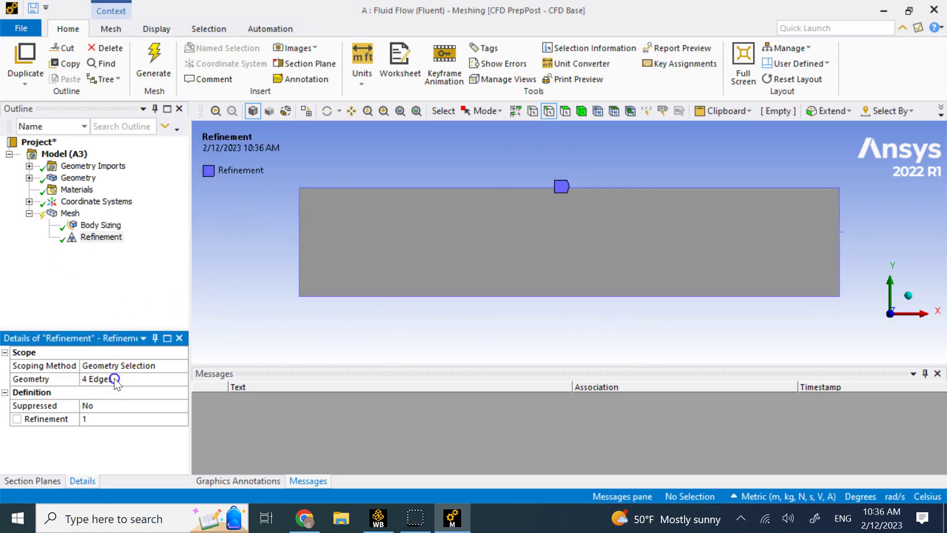
Generate the mesh again with the body sizing and edge refinement applied
left_click(70, 213)
right_click(70, 213)
left_click(122, 257)
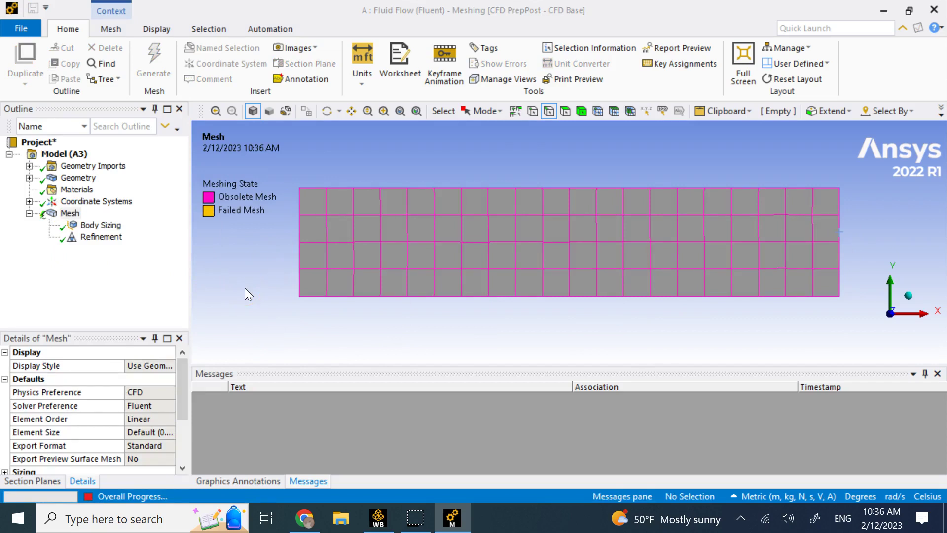
left_click(301, 228)
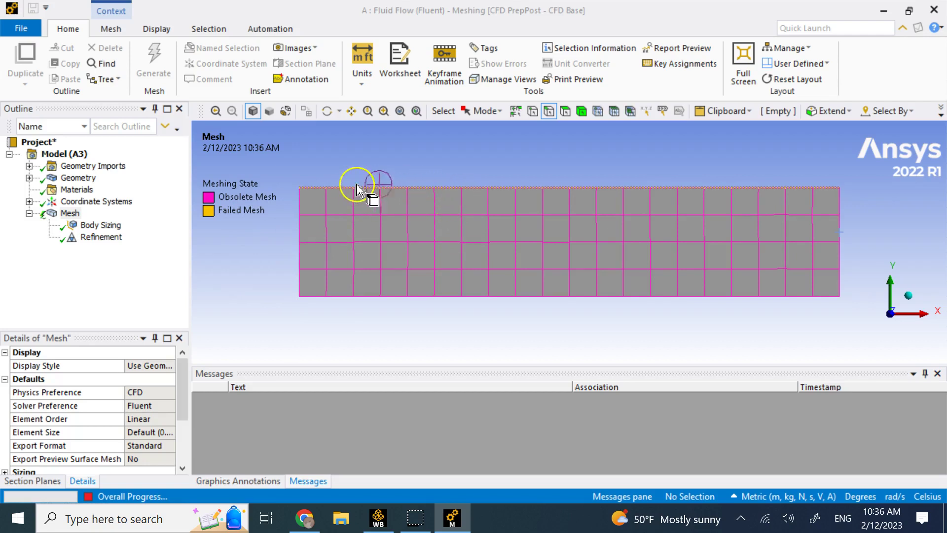
Examine the generated mesh up close, especially the refined cells along the rectangle's lower edge, and view the whole domain
scroll(421, 311, "up", 5)
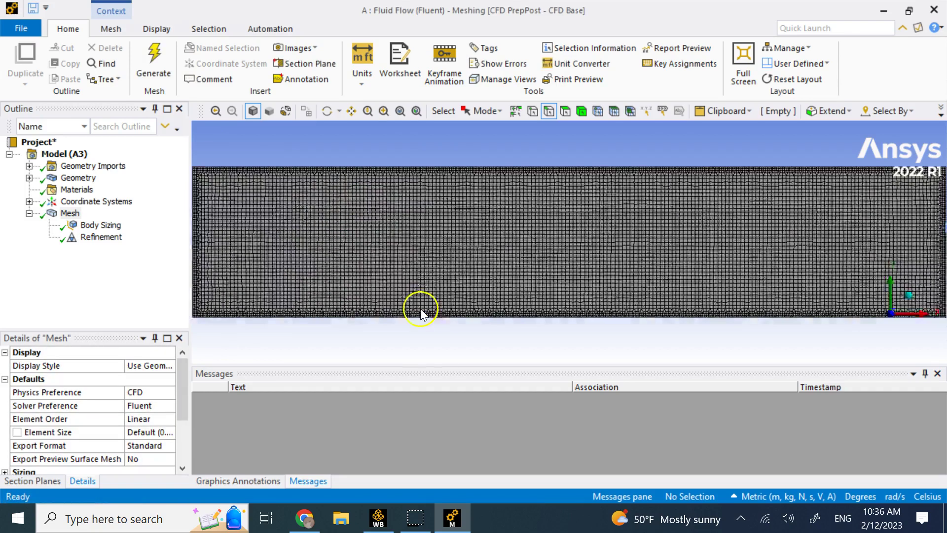
scroll(420, 309, "up", 3)
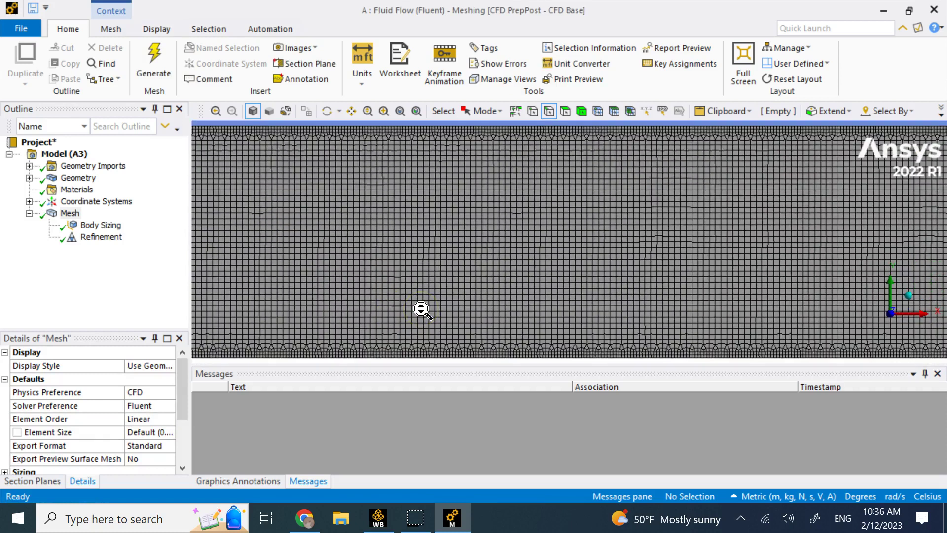
scroll(421, 310, "up", 5)
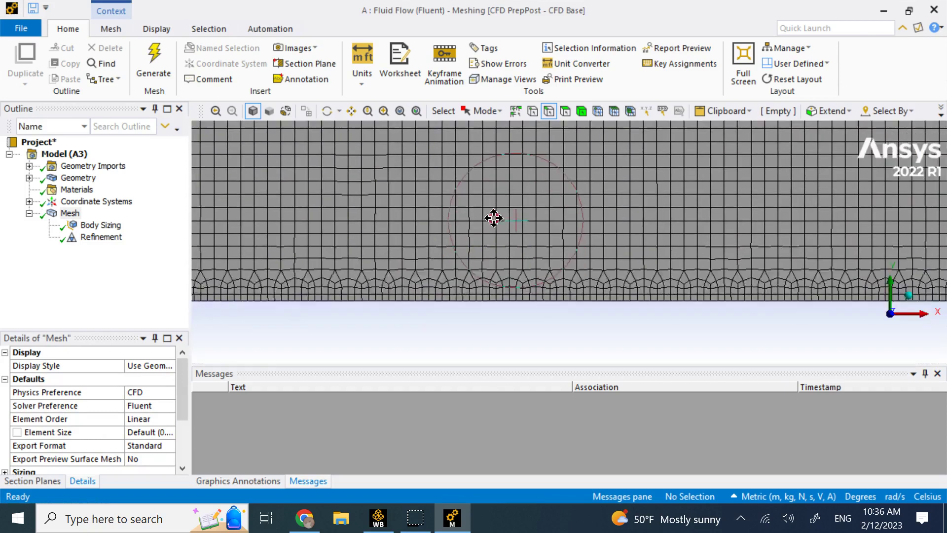
scroll(450, 296, "up", 2)
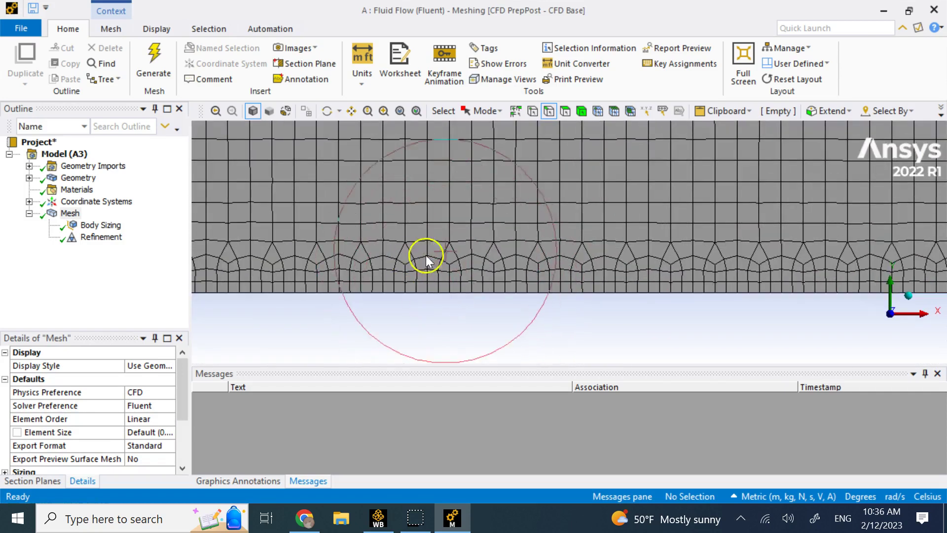
scroll(431, 253, "down", 3)
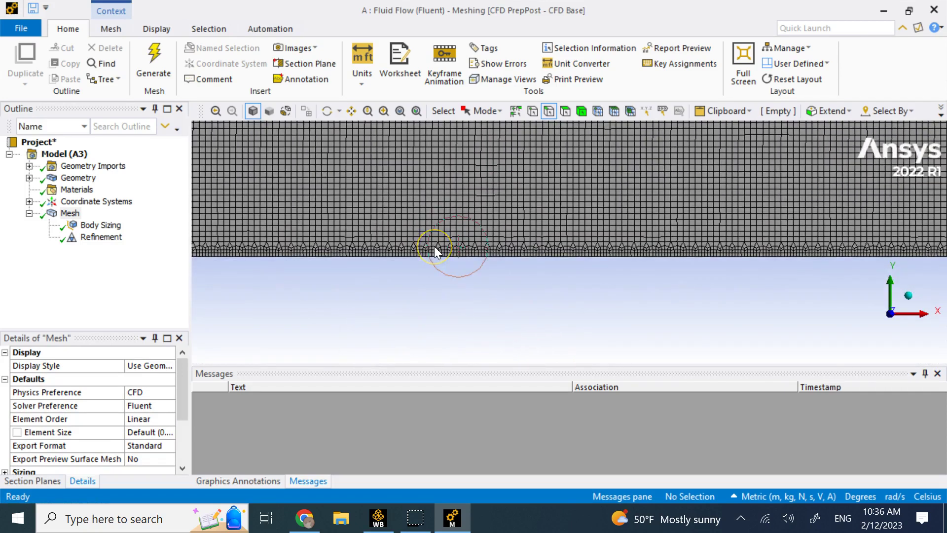
scroll(487, 153, "down", 3)
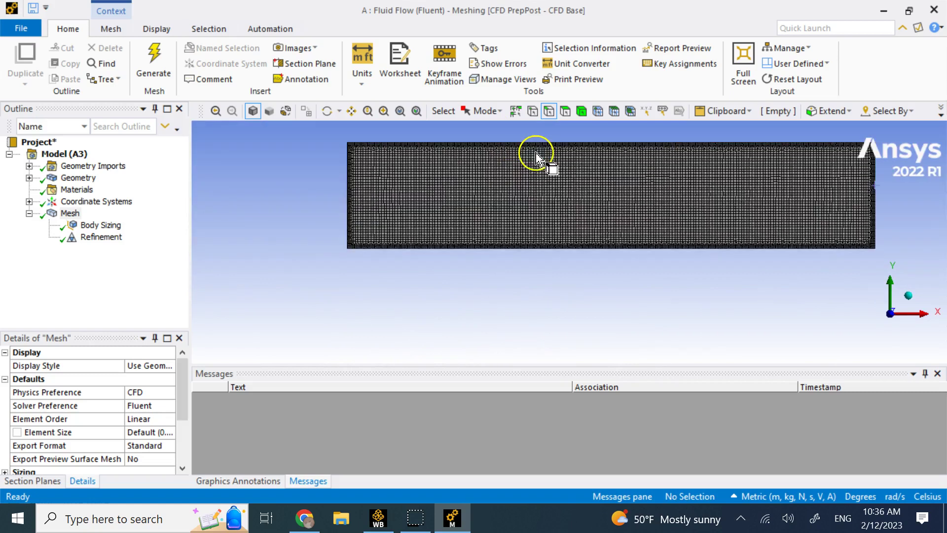
scroll(563, 184, "up", 2)
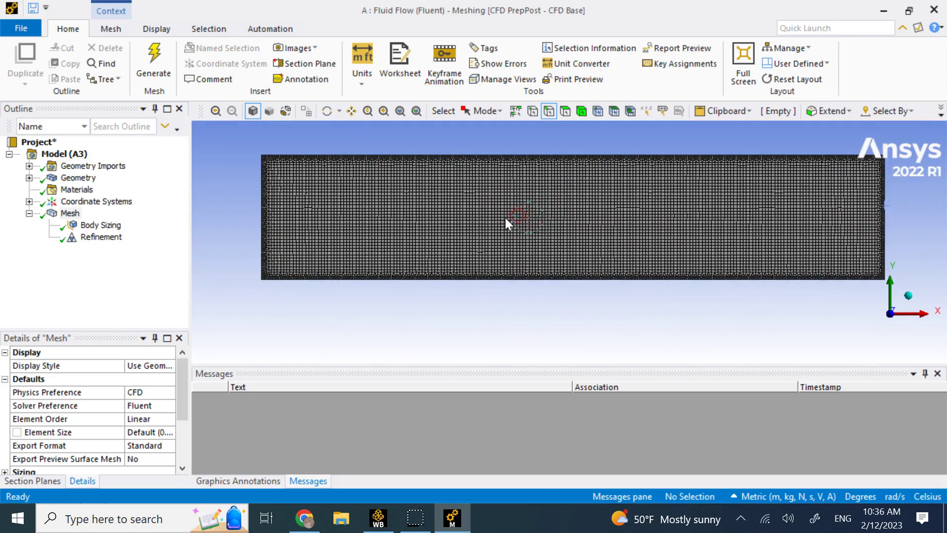
scroll(511, 220, "up", 2)
scroll(511, 220, "down", 3)
left_click_drag(376, 270, 405, 262)
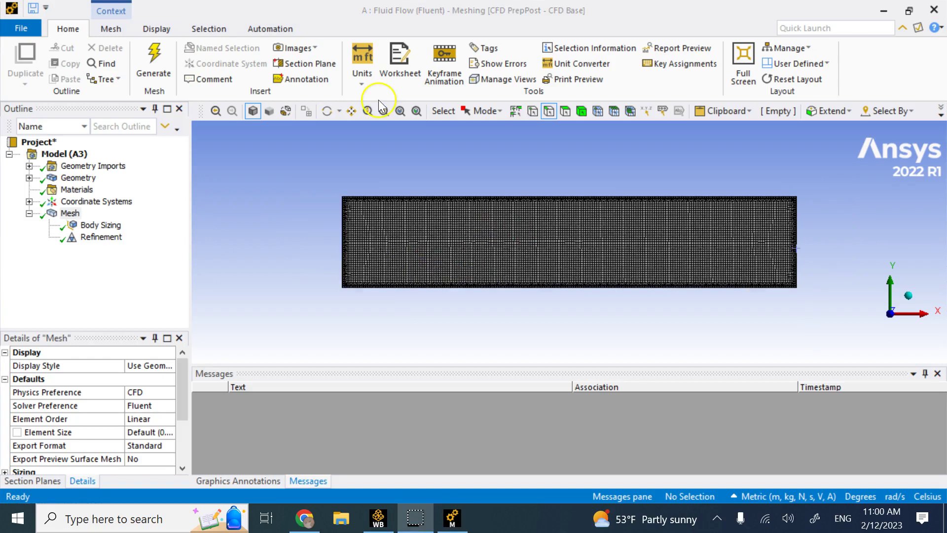
left_click_drag(458, 159, 457, 164)
Create a named selection called inlet from the rectangle's left vertical edge
left_click(544, 112)
left_click(344, 212)
right_click(344, 213)
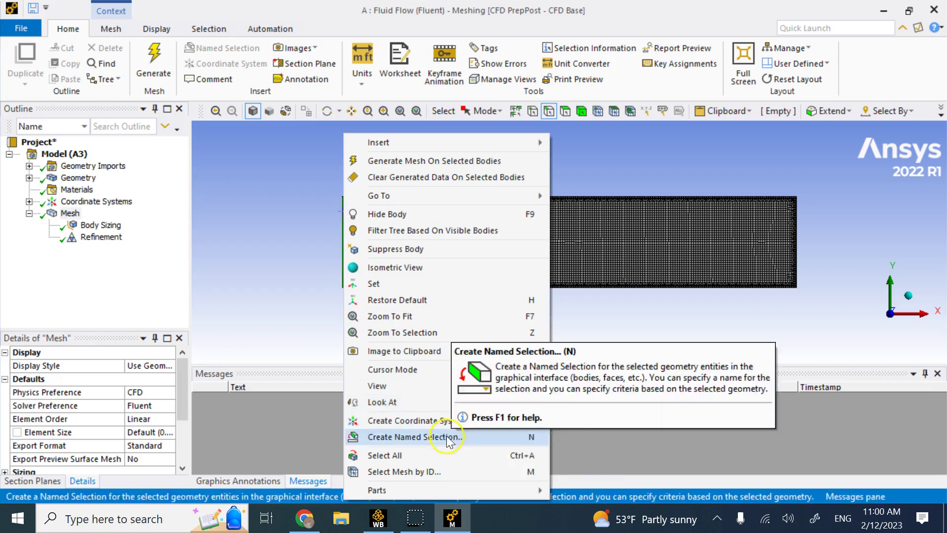
left_click(414, 437)
type("inl")
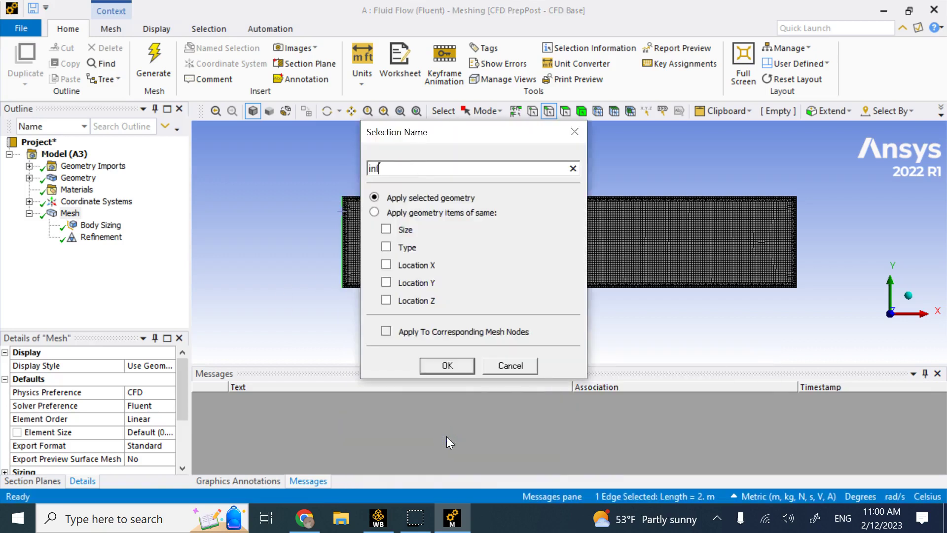
type("et")
key("Return")
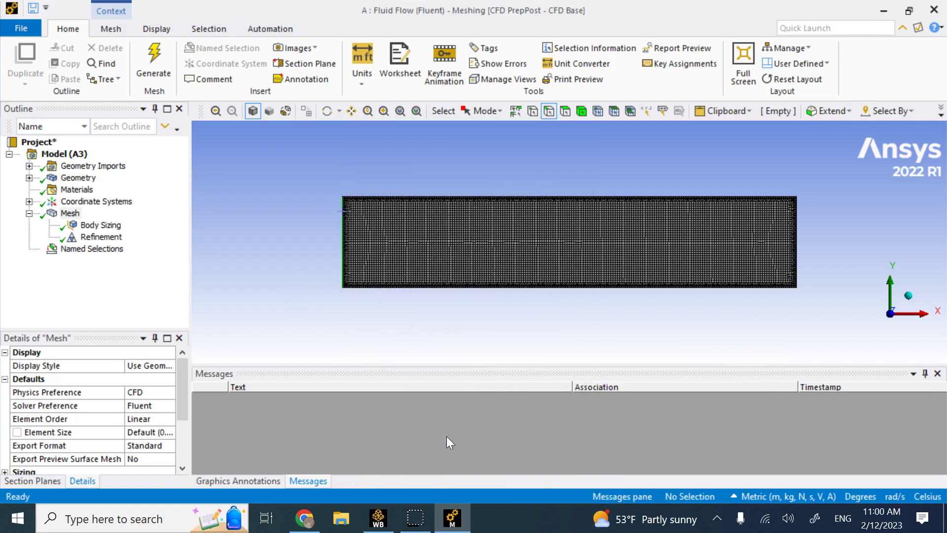
Create a named selection called outlet from the rectangle's right vertical edge
left_click(796, 248)
right_click(796, 248)
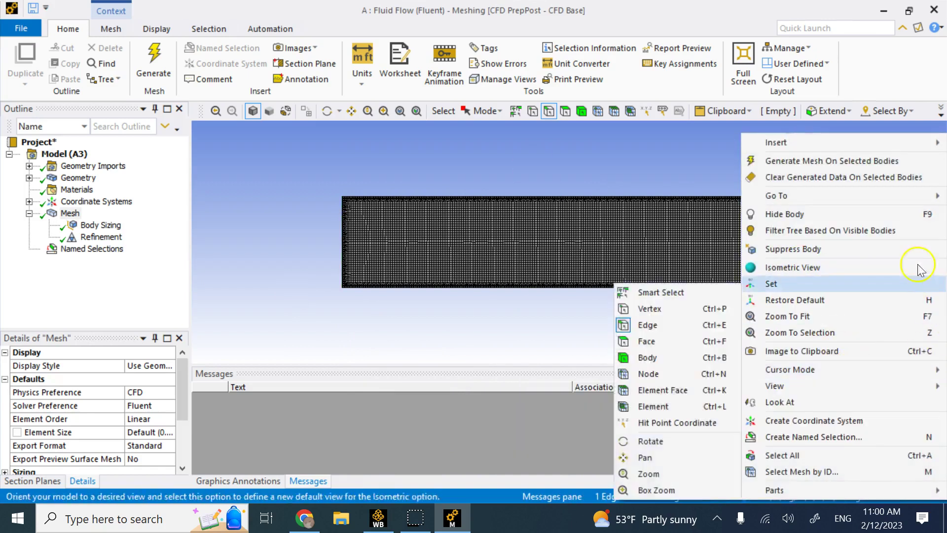
left_click(825, 438)
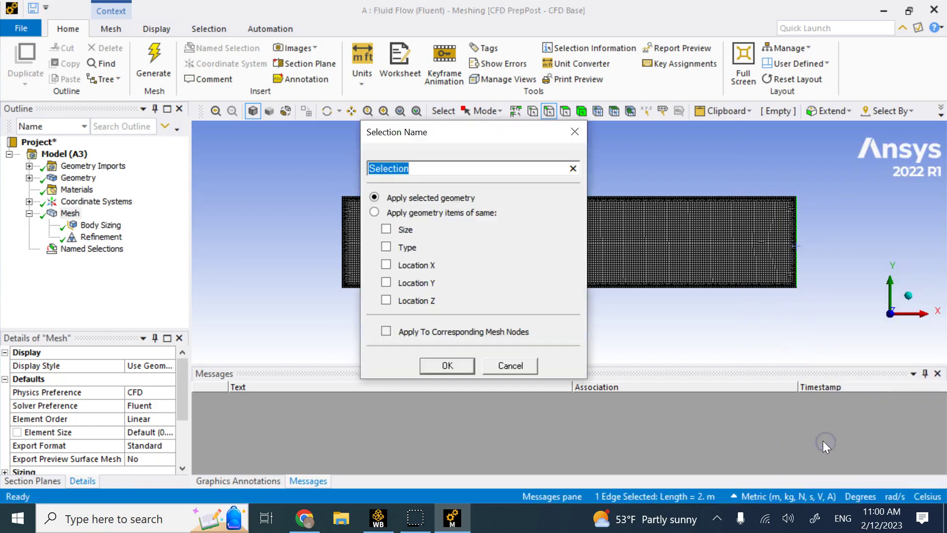
type("outle")
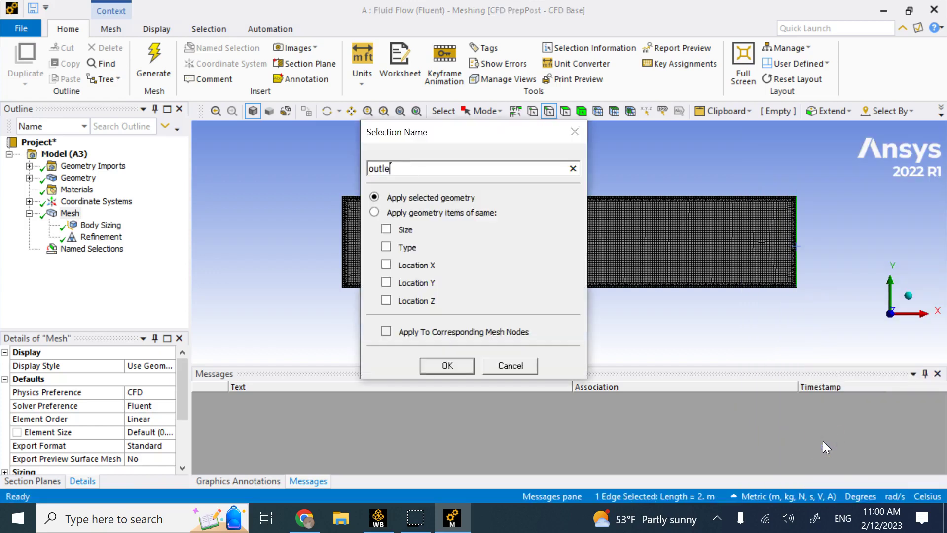
type("y")
key("BackSpace")
type("t")
key("Return")
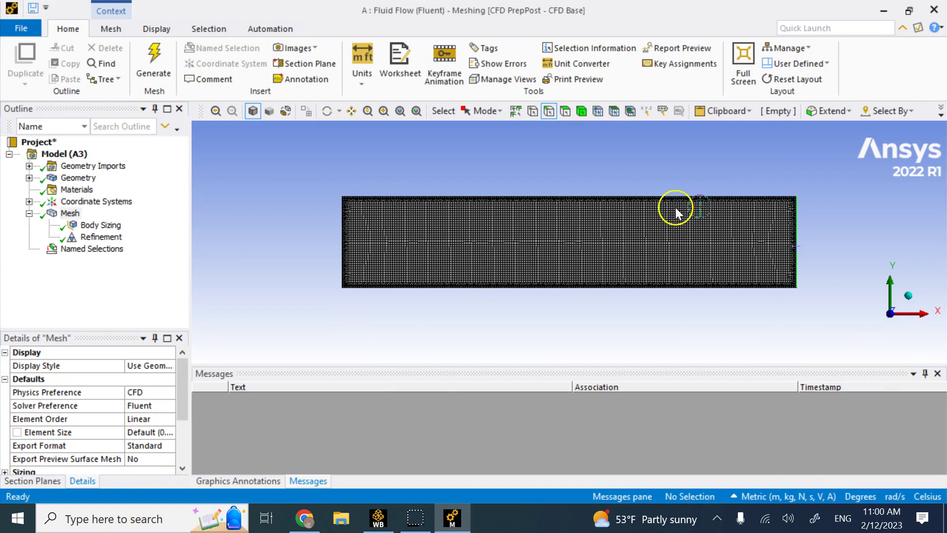
Create a named selection called wall from the rectangle's upper and lower horizontal edges
left_click(656, 202)
left_click(628, 294, "ctrl")
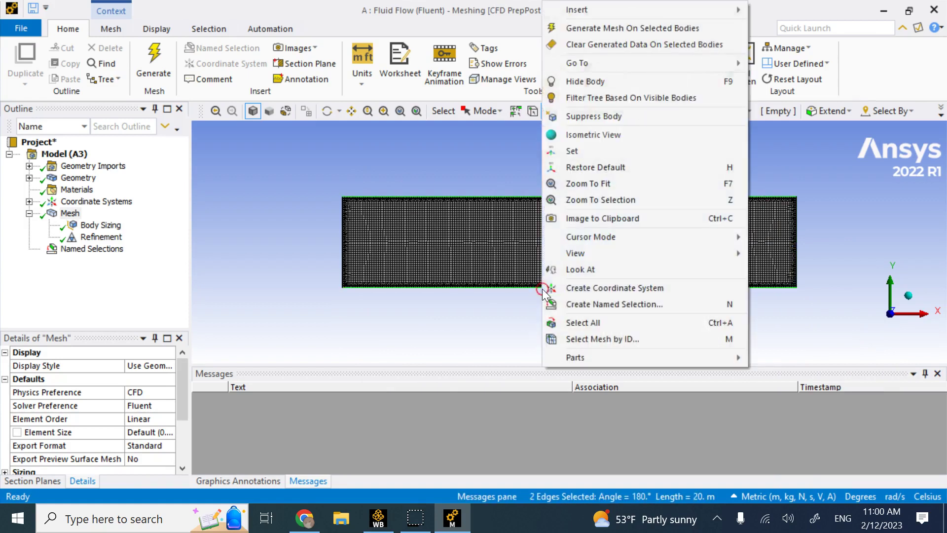
right_click(543, 293)
left_click(576, 301)
type("wall")
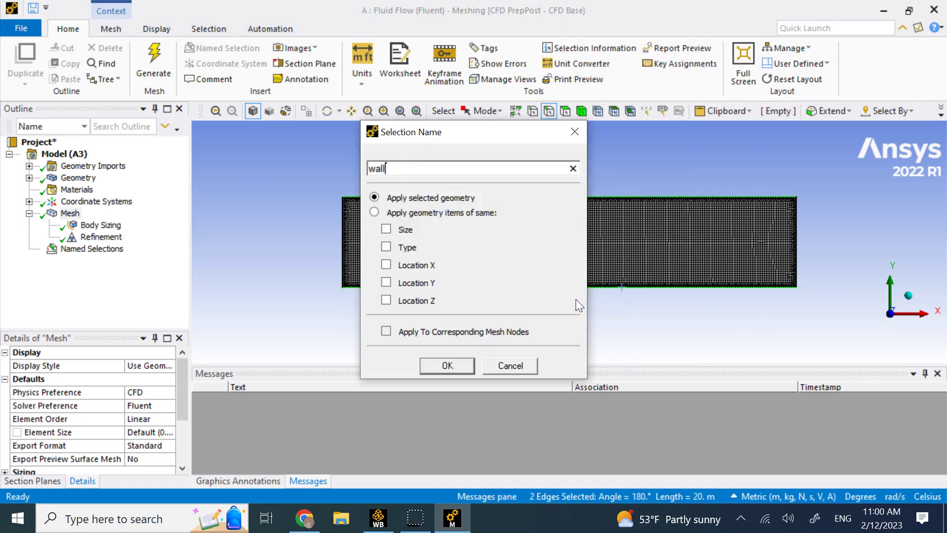
key("Return")
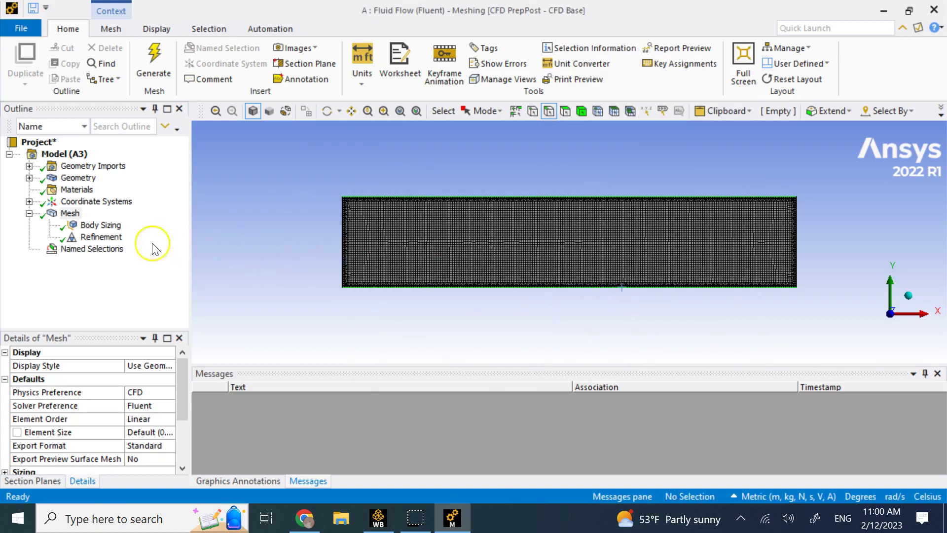
Rename the walls named selection to wall
left_click(29, 249)
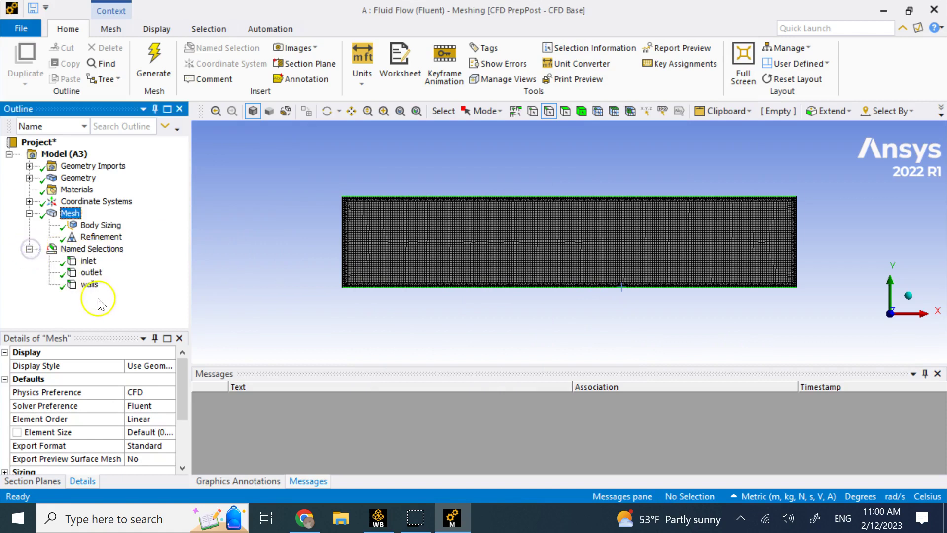
right_click(90, 284)
left_click(133, 235)
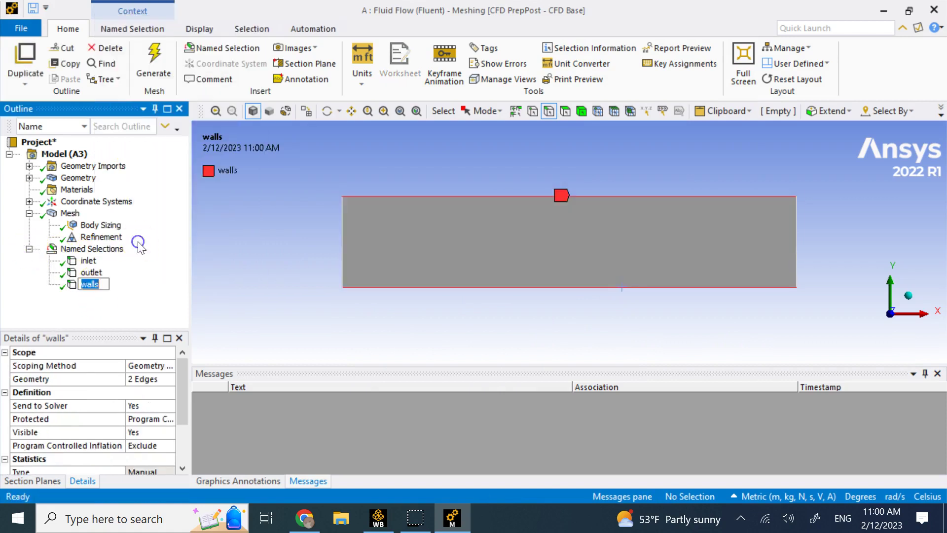
key("BackSpace")
left_click(286, 223)
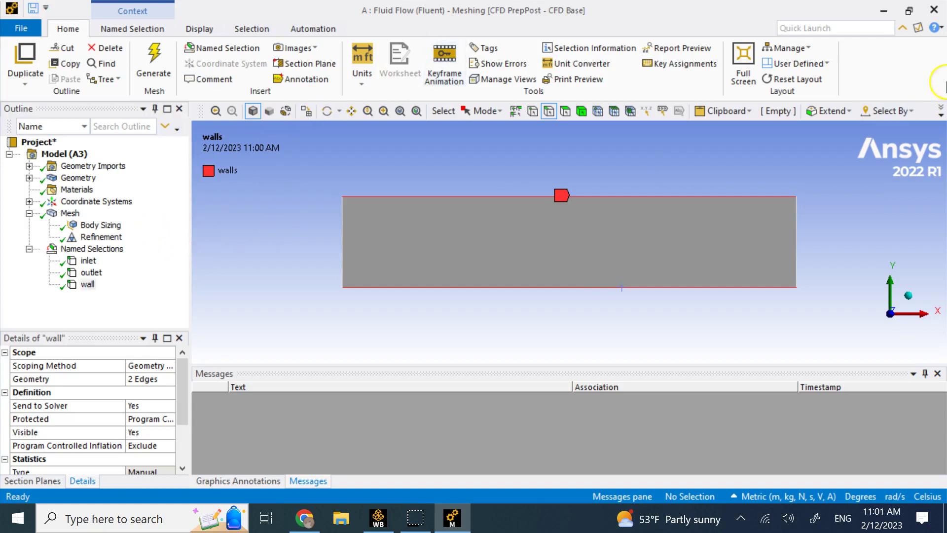
Close the meshing editor, return to Workbench and update the project in a maximized window
left_click(42, 31)
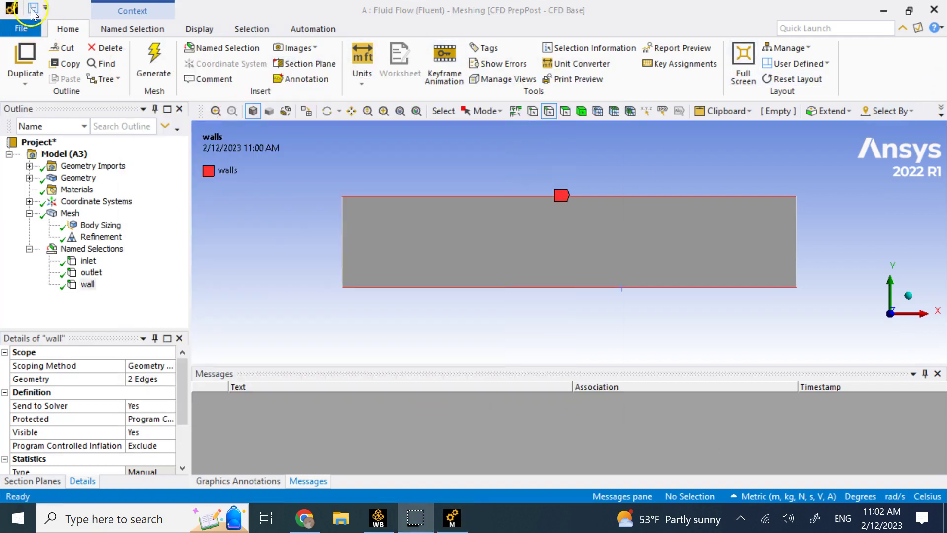
left_click(932, 12)
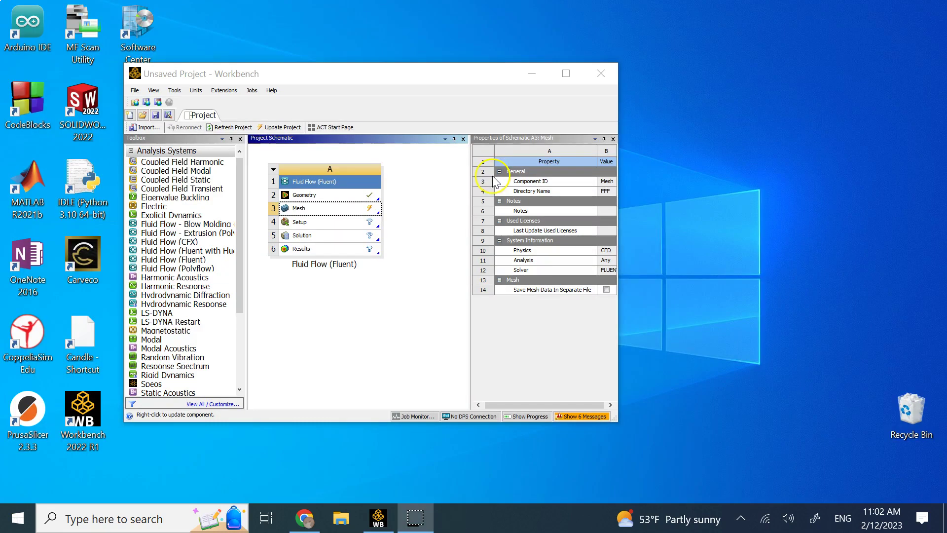
left_click(279, 127)
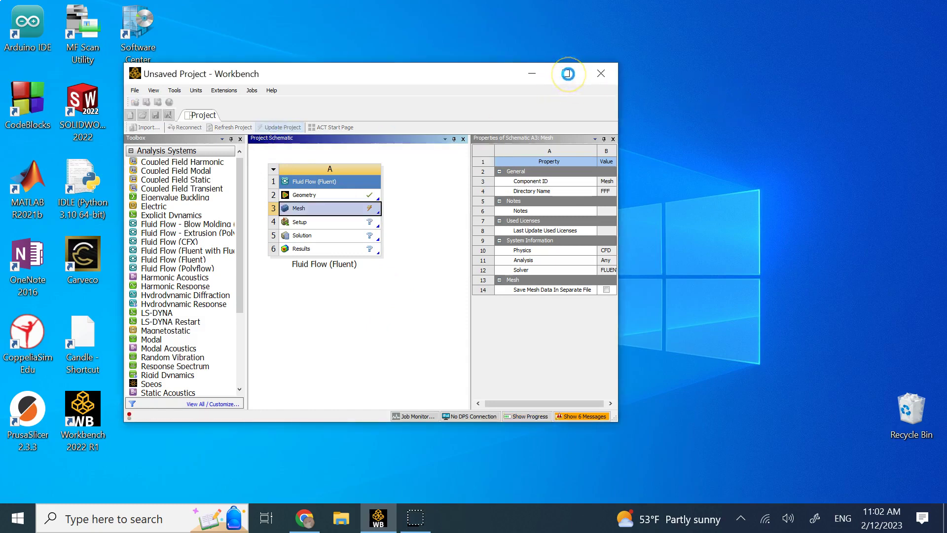
left_click(568, 74)
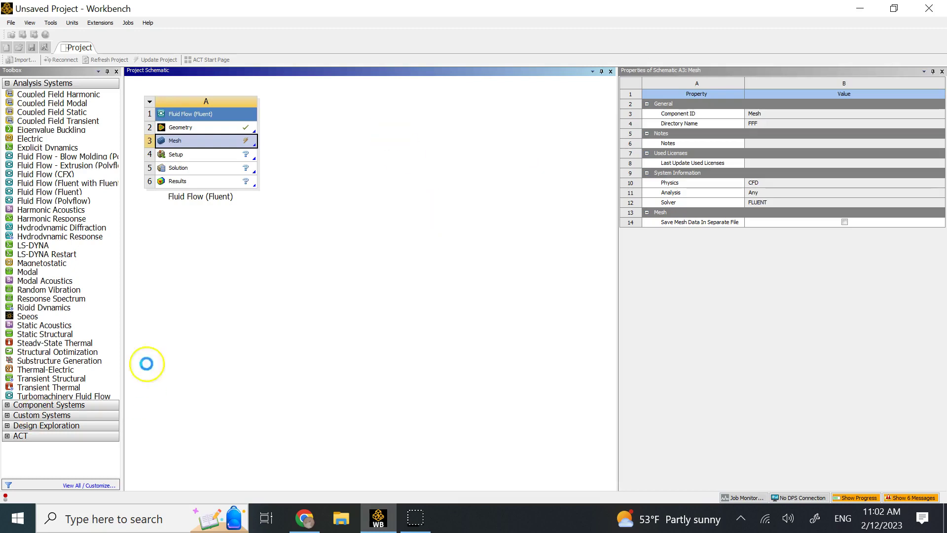
left_click(186, 278)
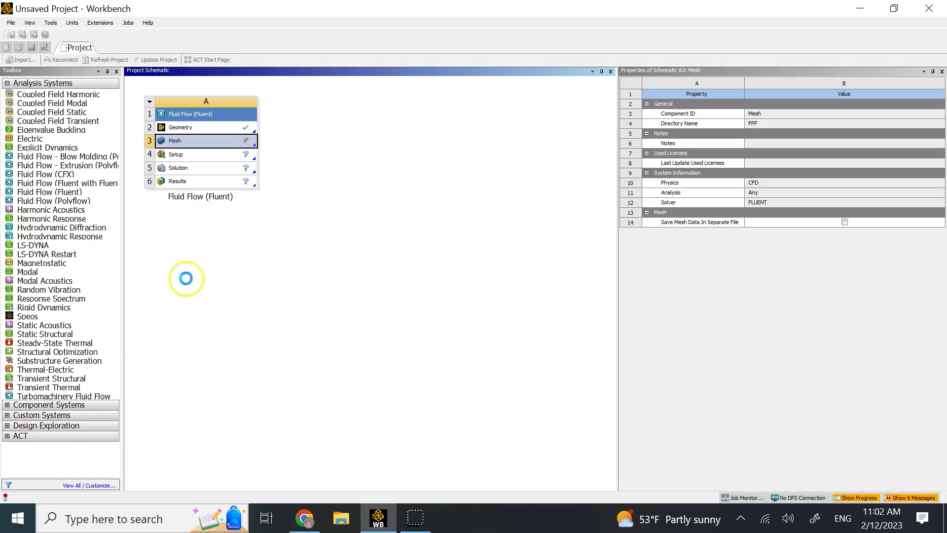
Open the Fluid Flow system's Setup cell and start Fluent with one solver process and mesh display after reading
left_click(206, 154)
double_click(207, 155)
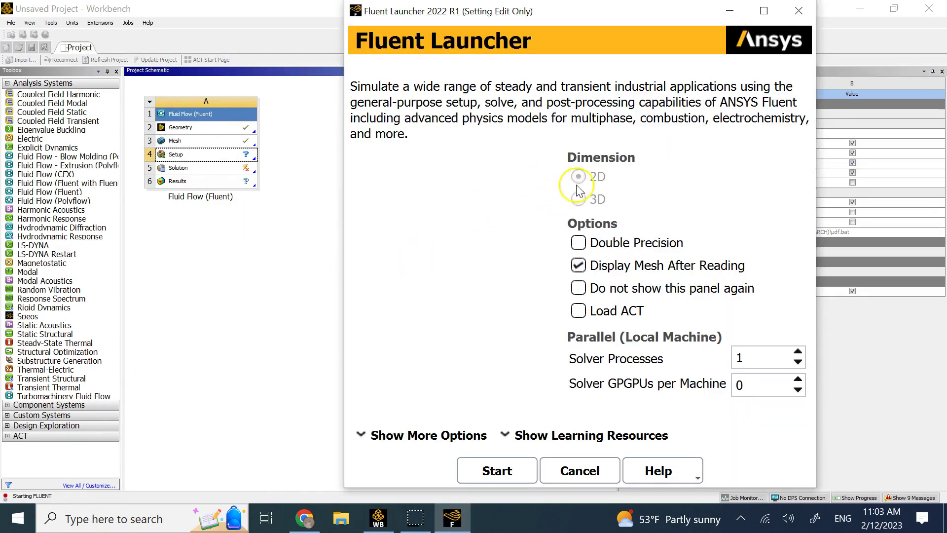
left_click(495, 474)
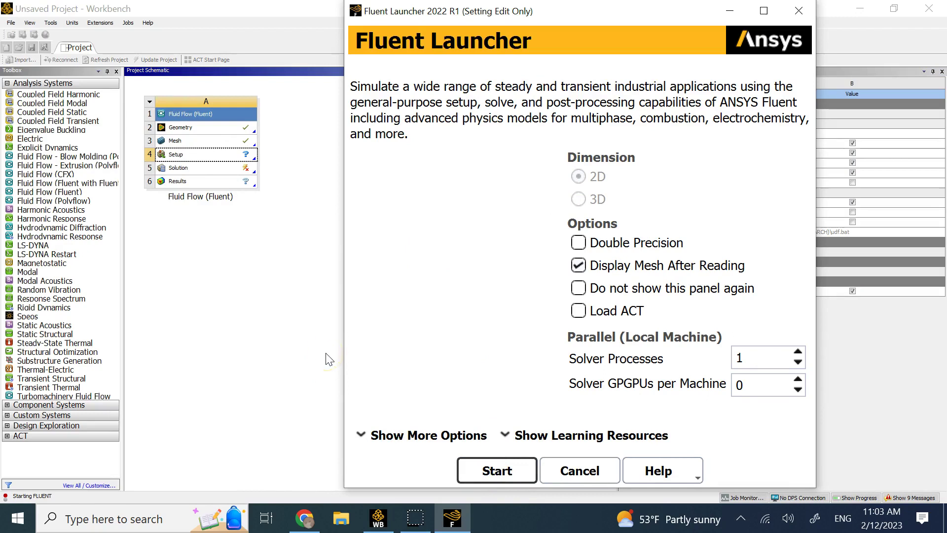
left_click(486, 469)
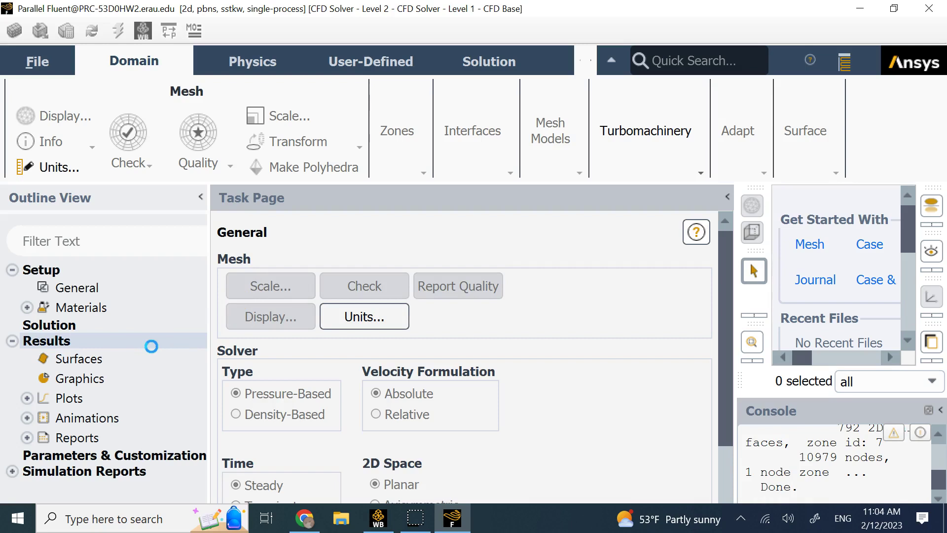
Widen the mesh display area and review the general solver type, time and 2D space settings
left_click(62, 283)
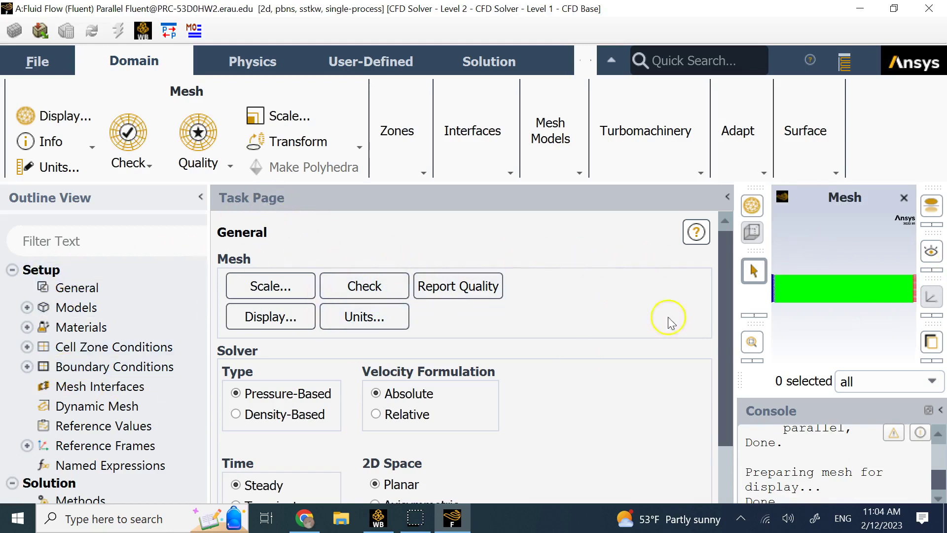
left_click_drag(734, 302, 572, 293)
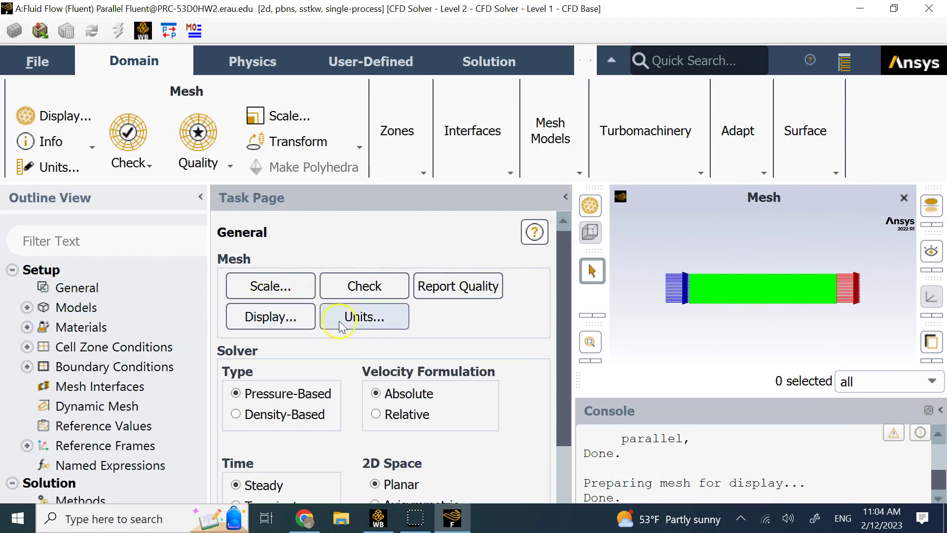
scroll(433, 368, "down", 3)
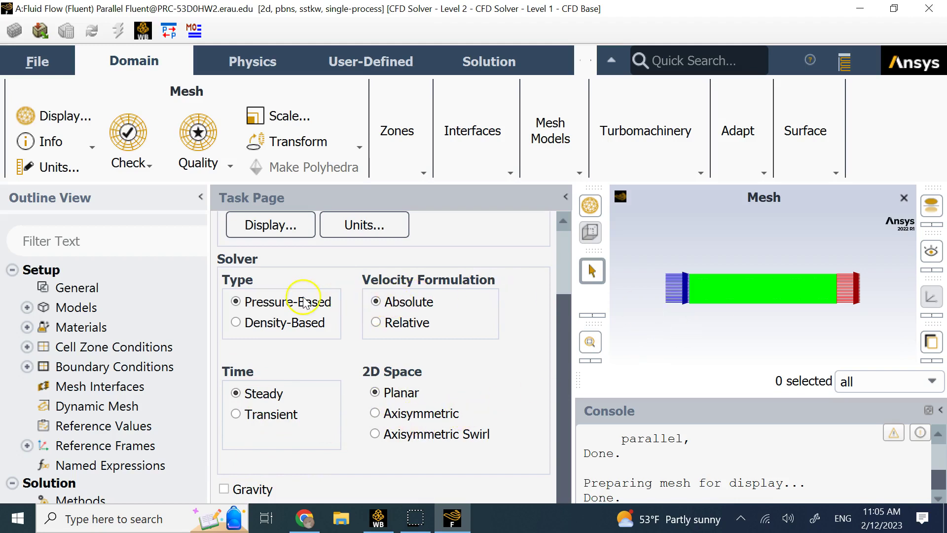
Set the viscous model to Laminar
double_click(85, 309)
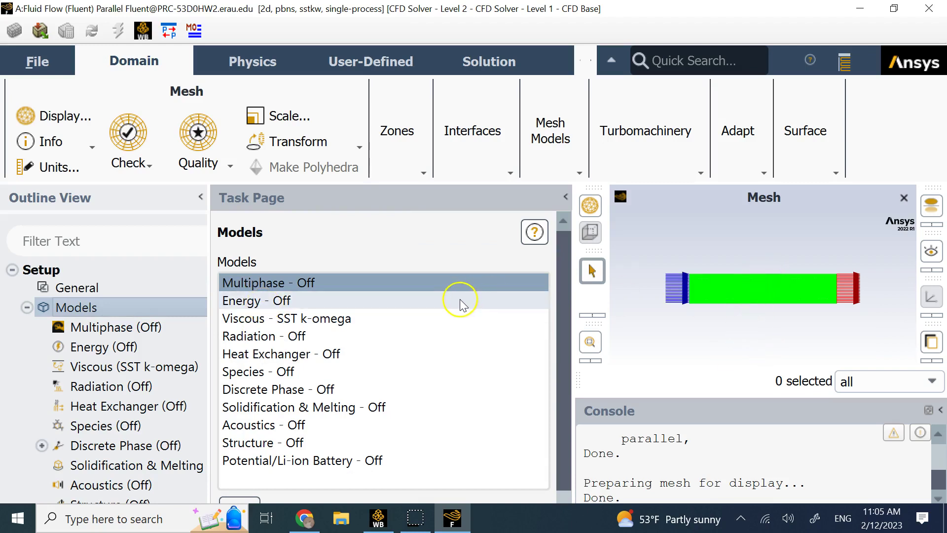
double_click(264, 319)
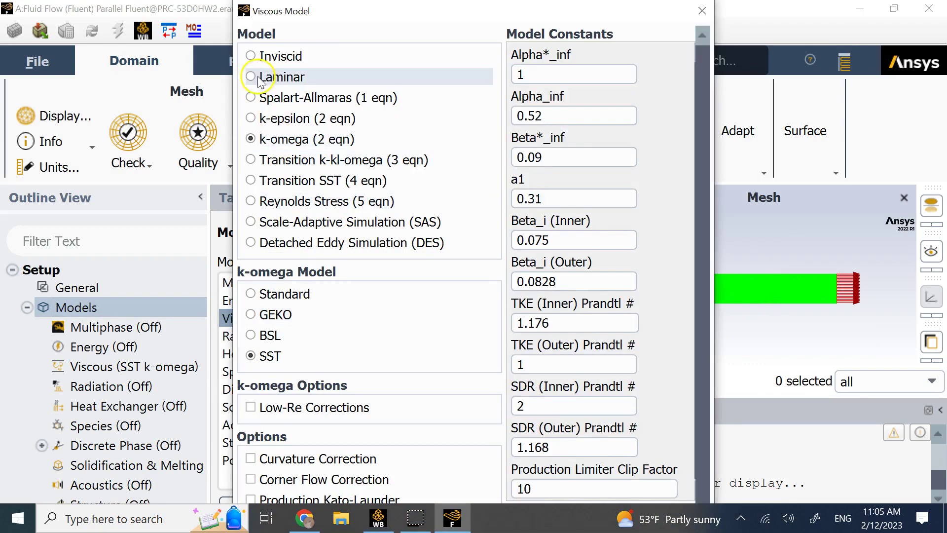
left_click(259, 79)
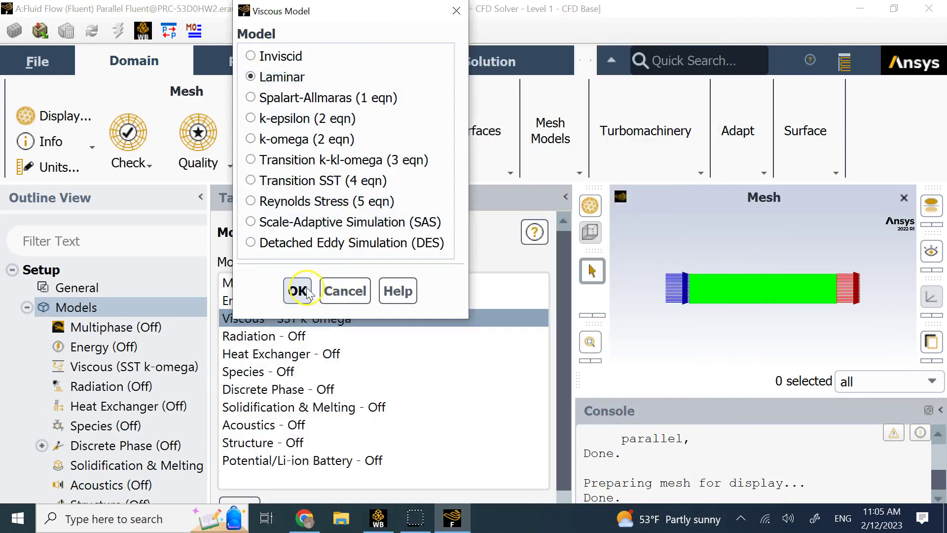
left_click(299, 291)
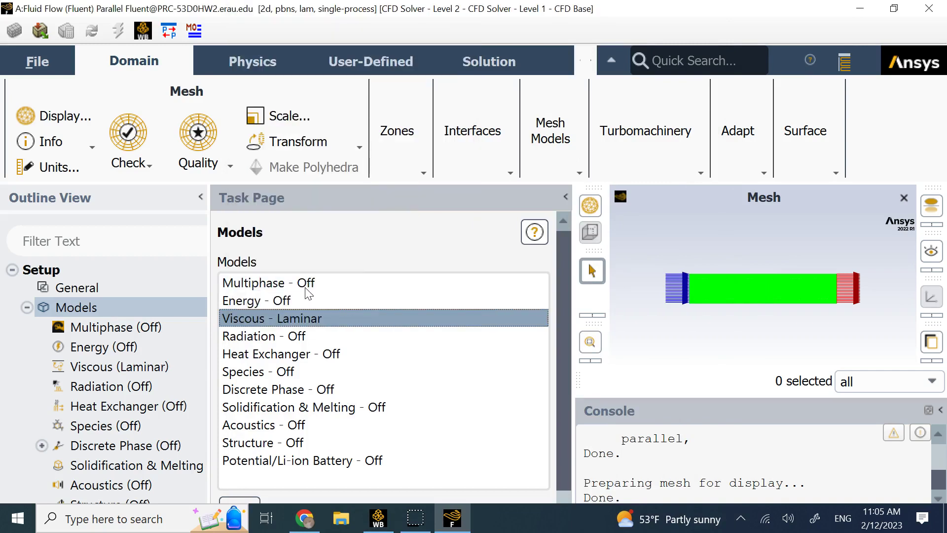
left_click(27, 308)
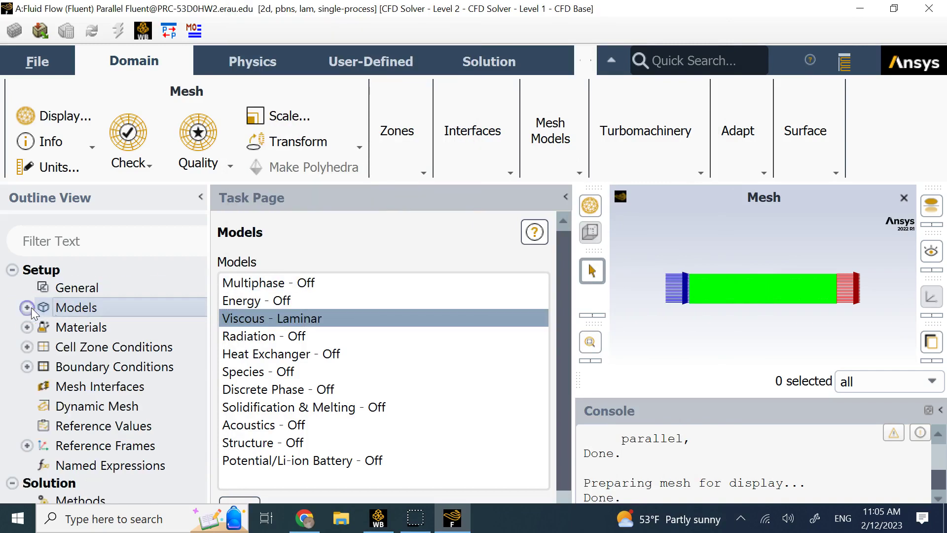
Add water-liquid (h2o<l>) to the case's fluid materials by copying it from the Fluent database
double_click(98, 328)
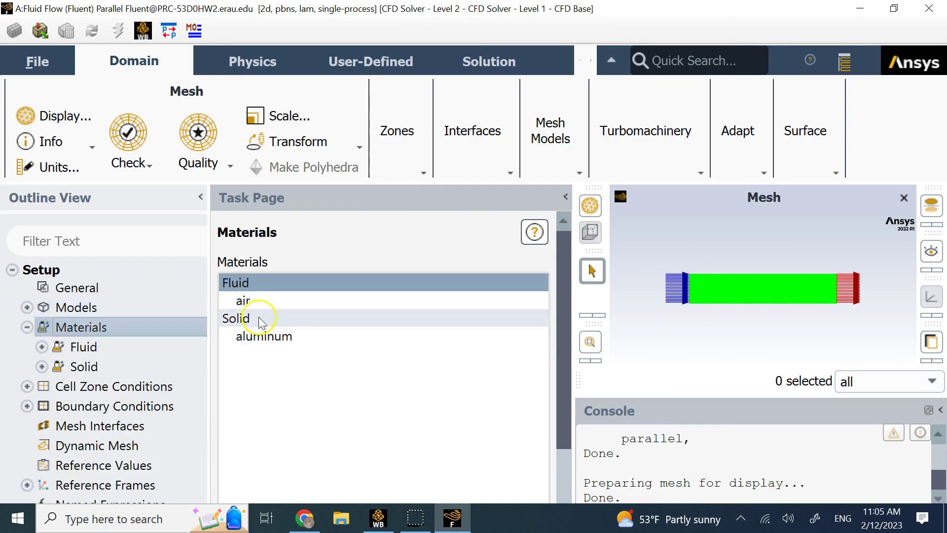
scroll(316, 345, "down", 3)
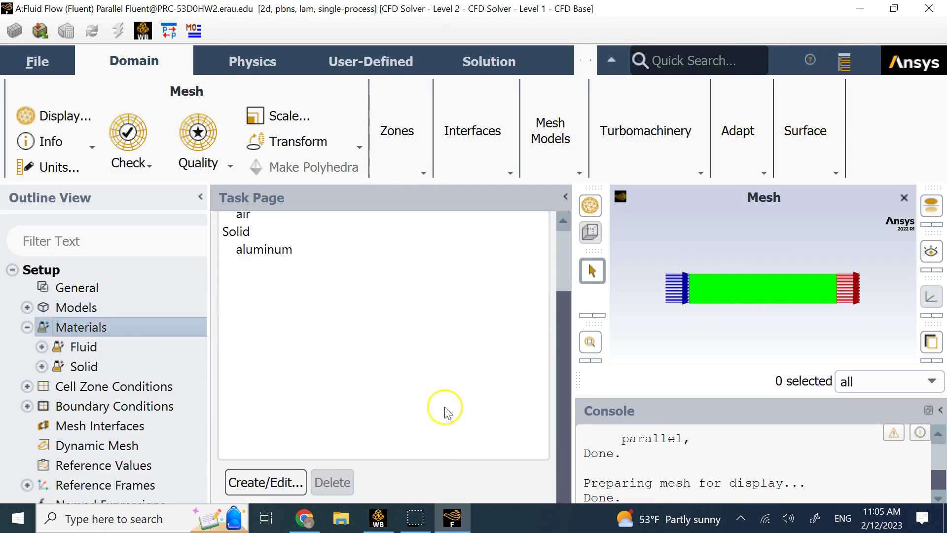
left_click(275, 482)
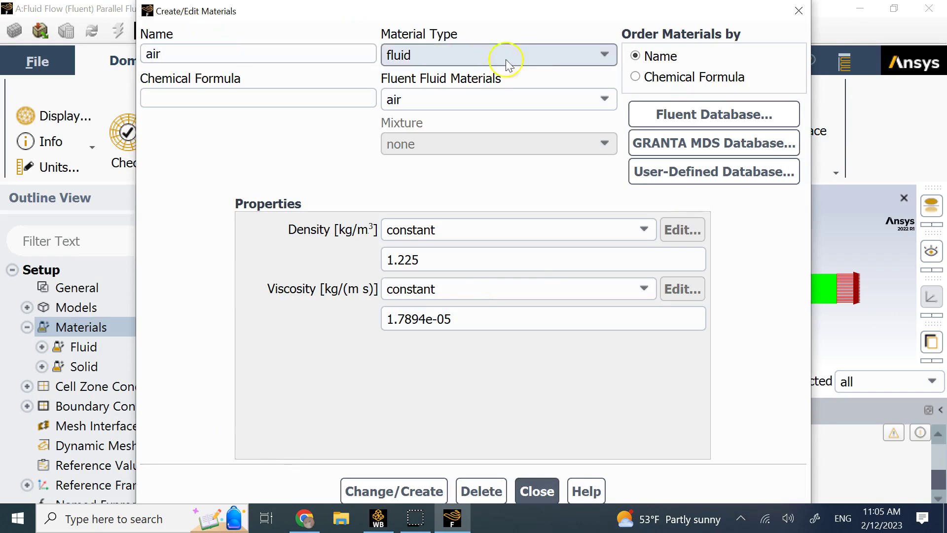
left_click(705, 117)
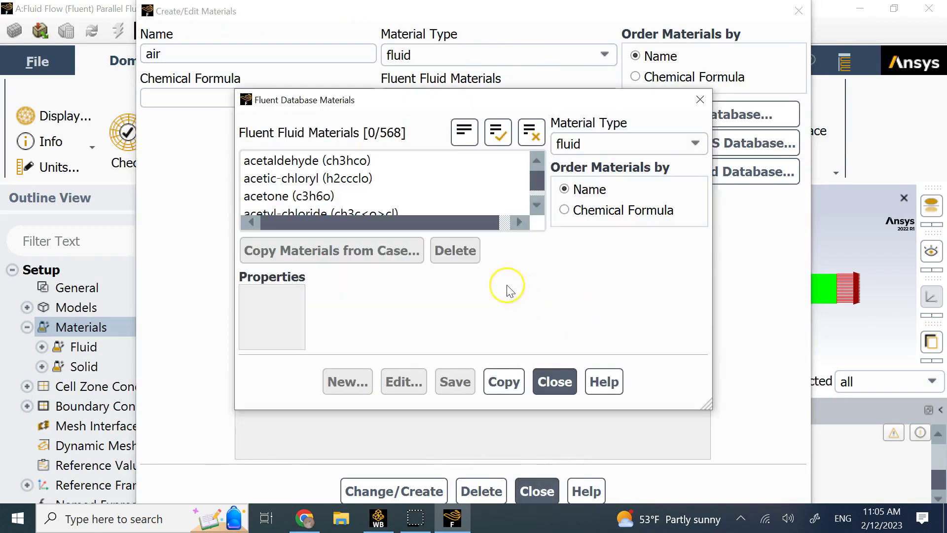
left_click_drag(535, 180, 538, 191)
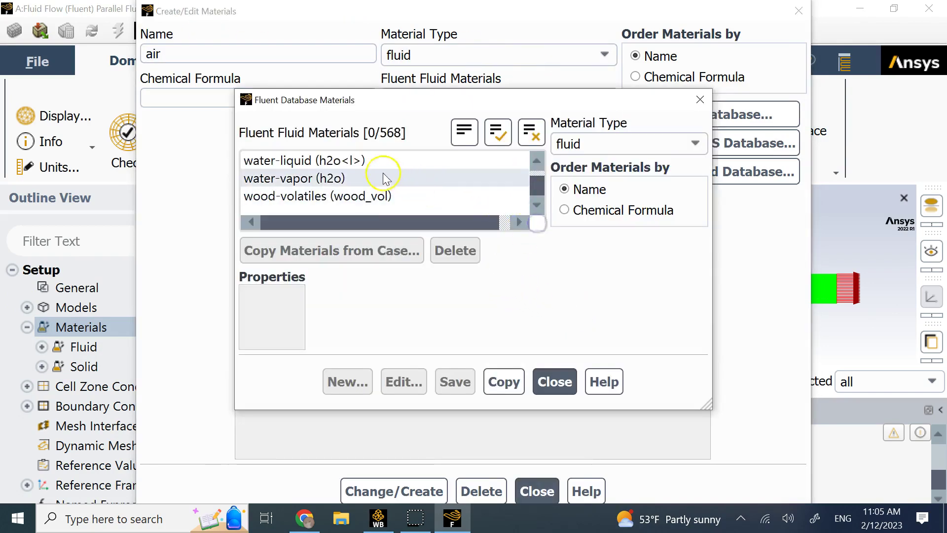
left_click(359, 161)
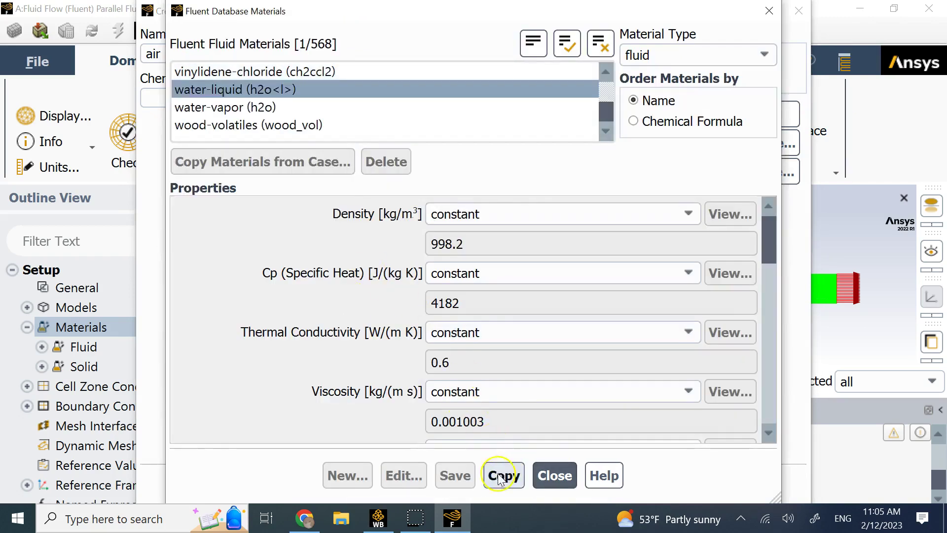
left_click(499, 476)
left_click(550, 476)
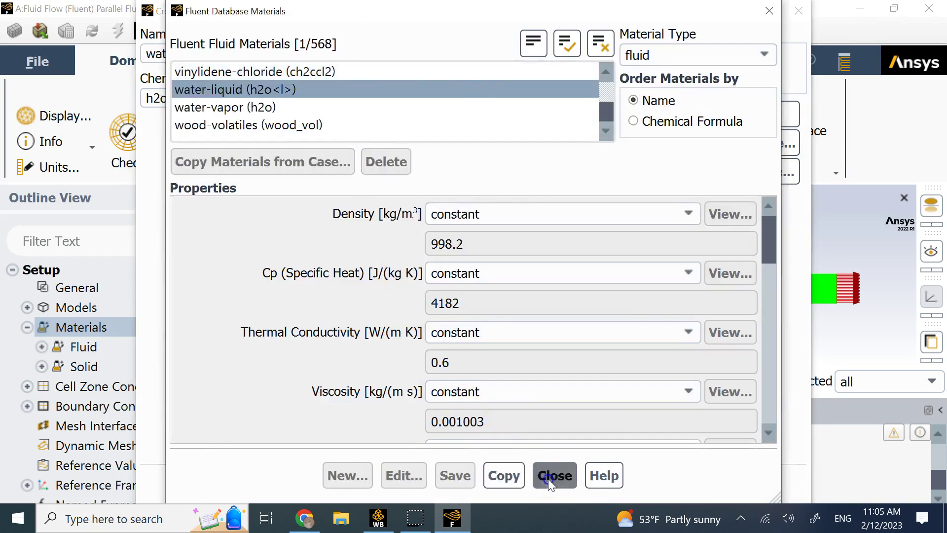
left_click(537, 491)
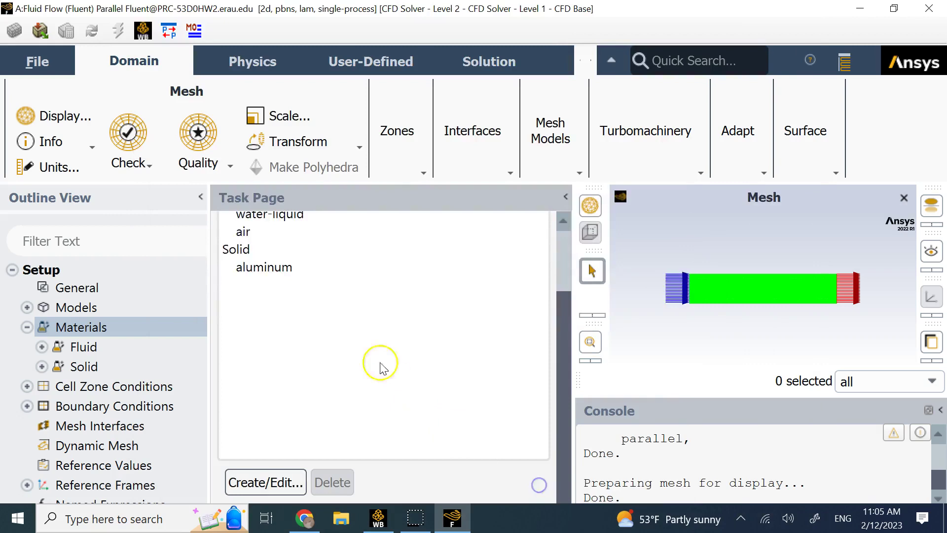
left_click(299, 300)
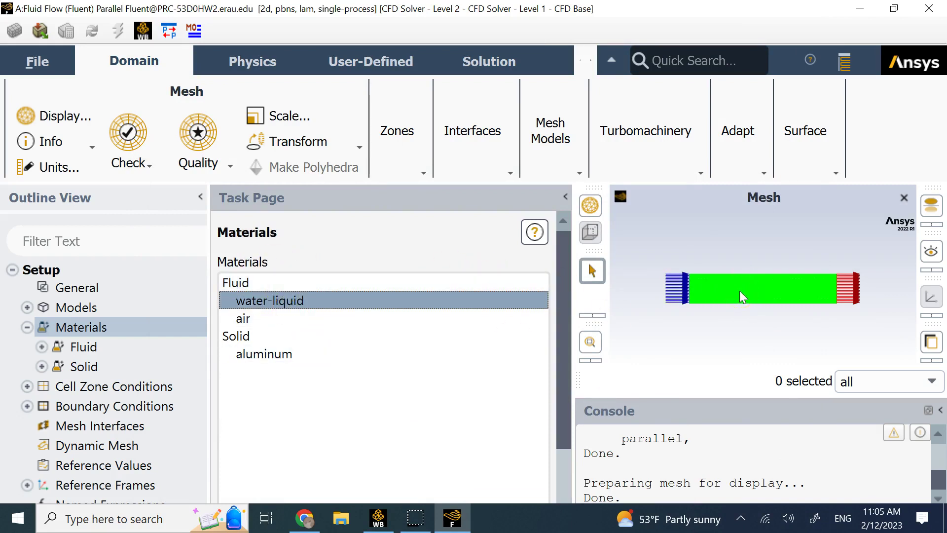
Assign water-liquid as the material of the surface_body fluid cell zone
double_click(131, 387)
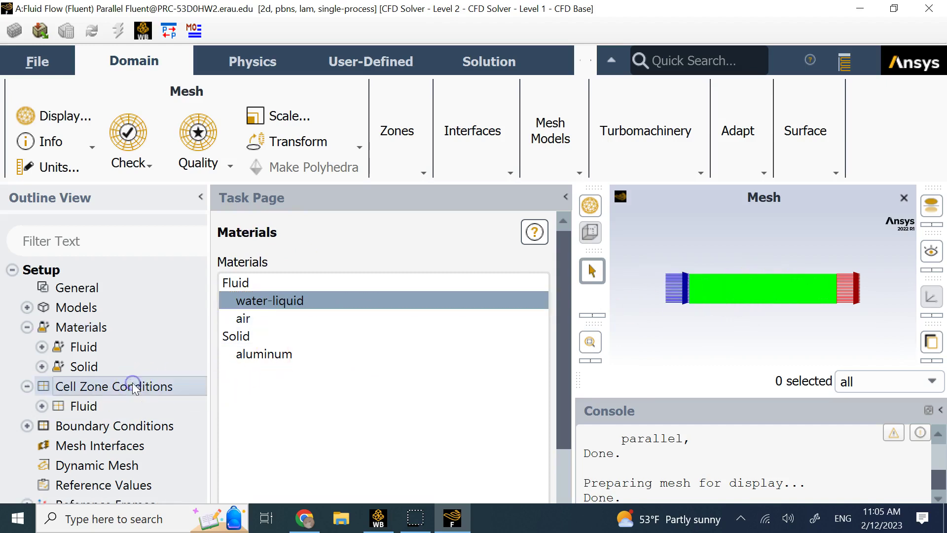
double_click(94, 412)
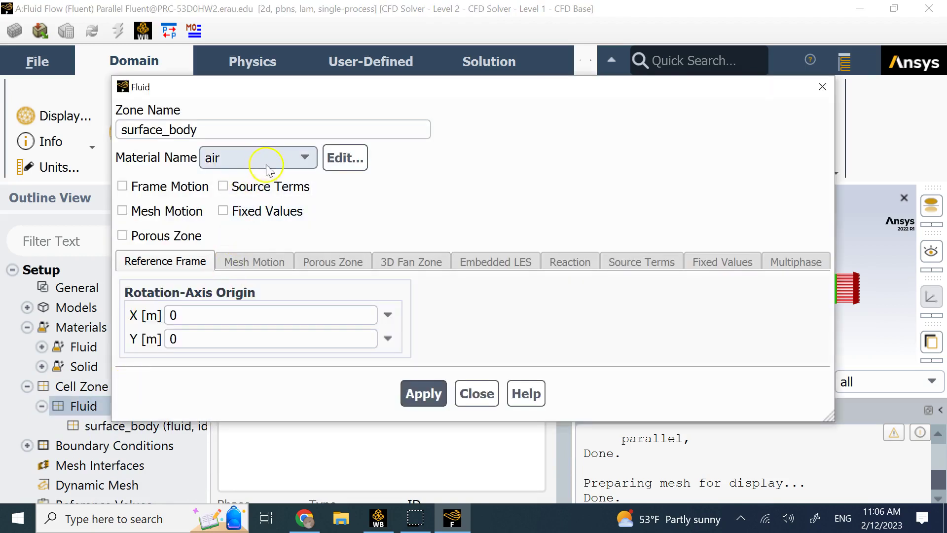
left_click(266, 169)
left_click(262, 174)
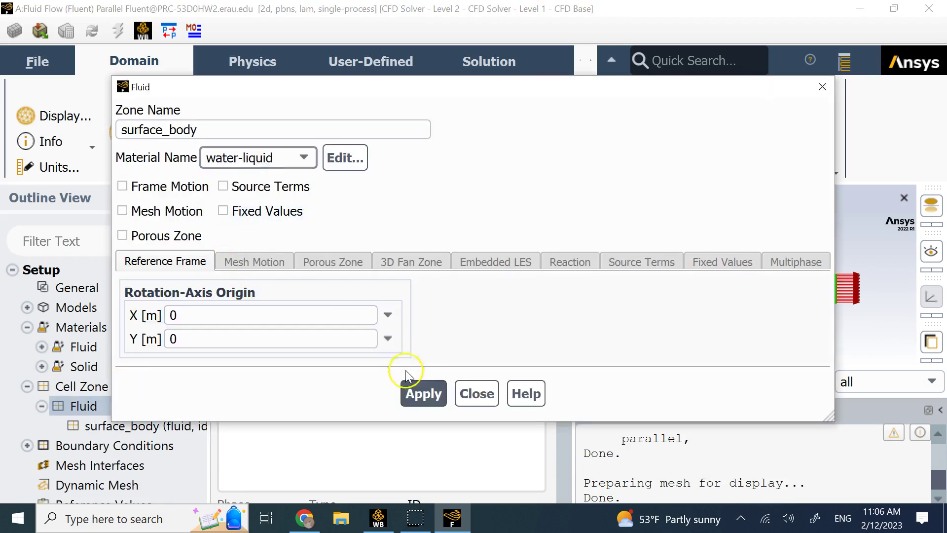
left_click(417, 393)
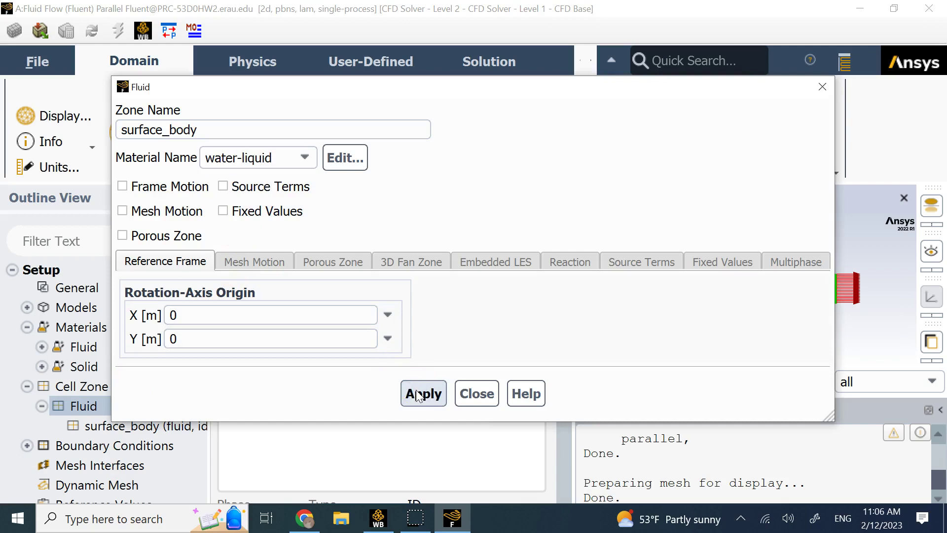
left_click(477, 395)
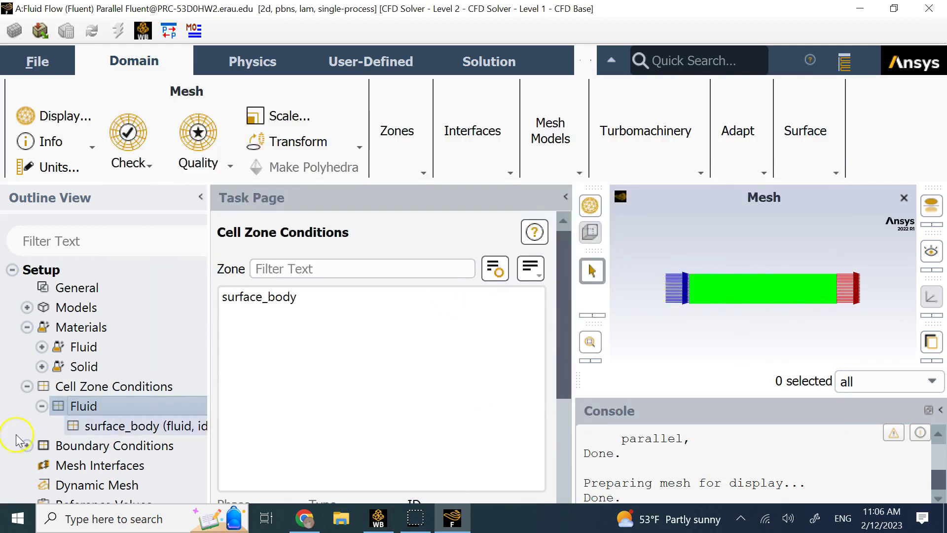
left_click(28, 386)
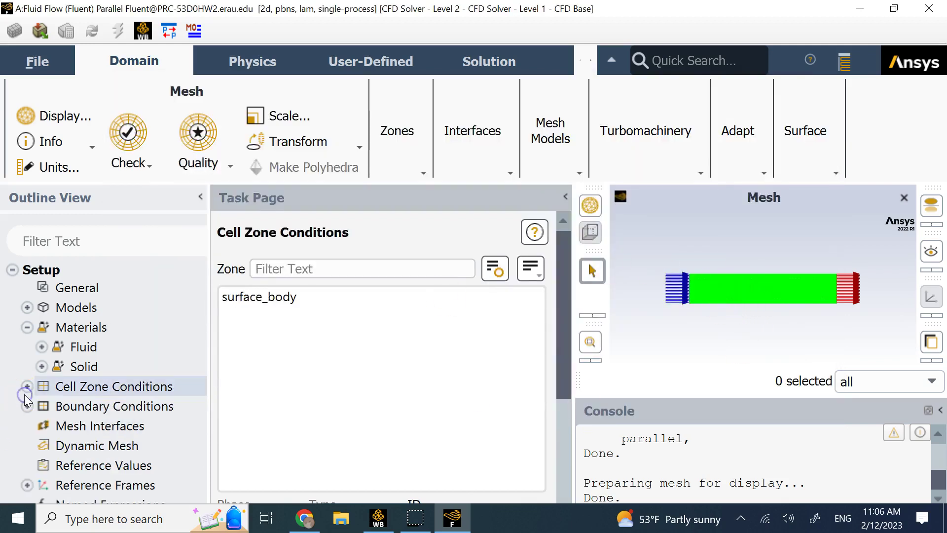
left_click(28, 327)
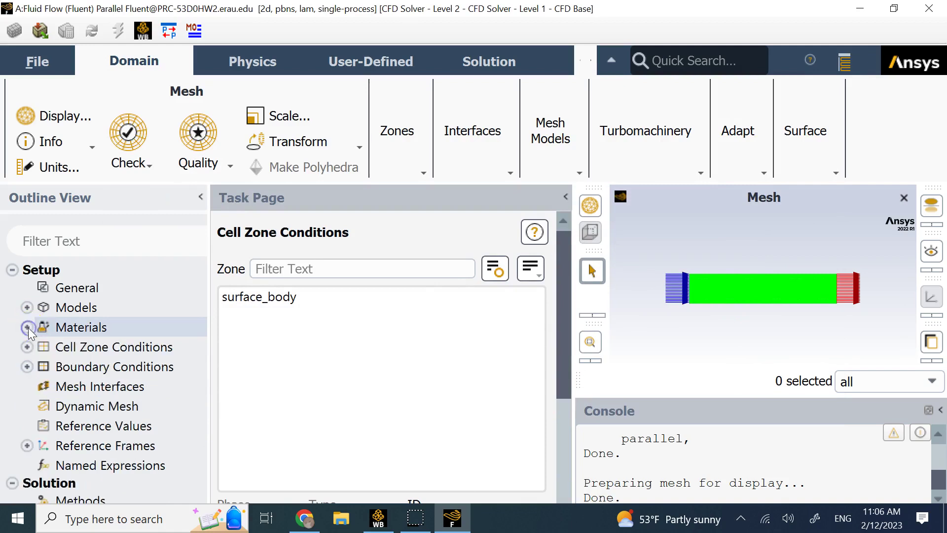
Apply a velocity magnitude of 0.001 m/s, normal to the boundary, to the inlet with 0 Pa initial gauge pressure
left_click(27, 368)
left_click(88, 392)
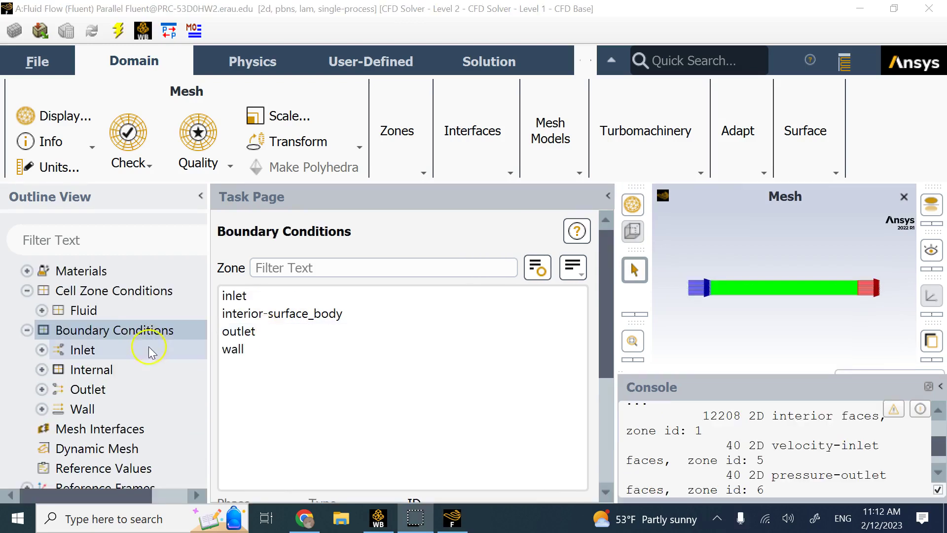
left_click(123, 331)
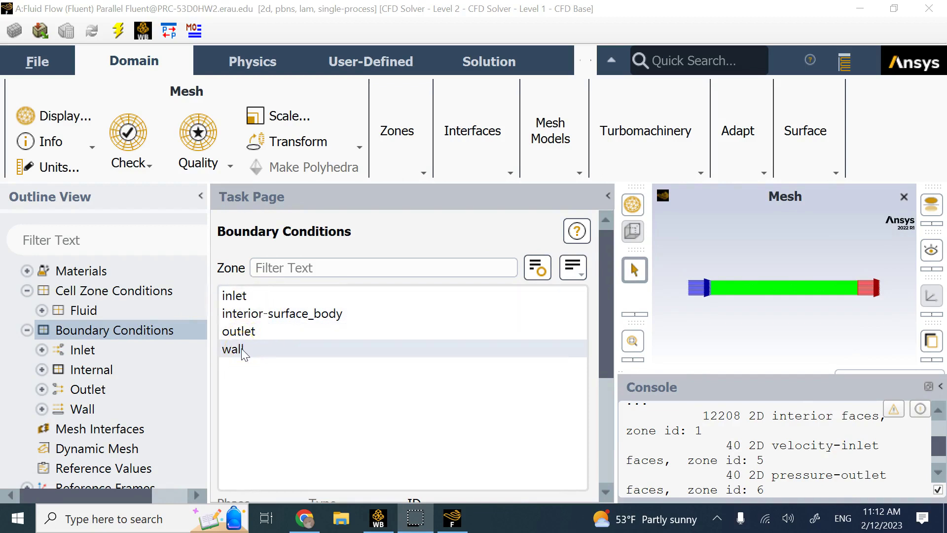
left_click(252, 295)
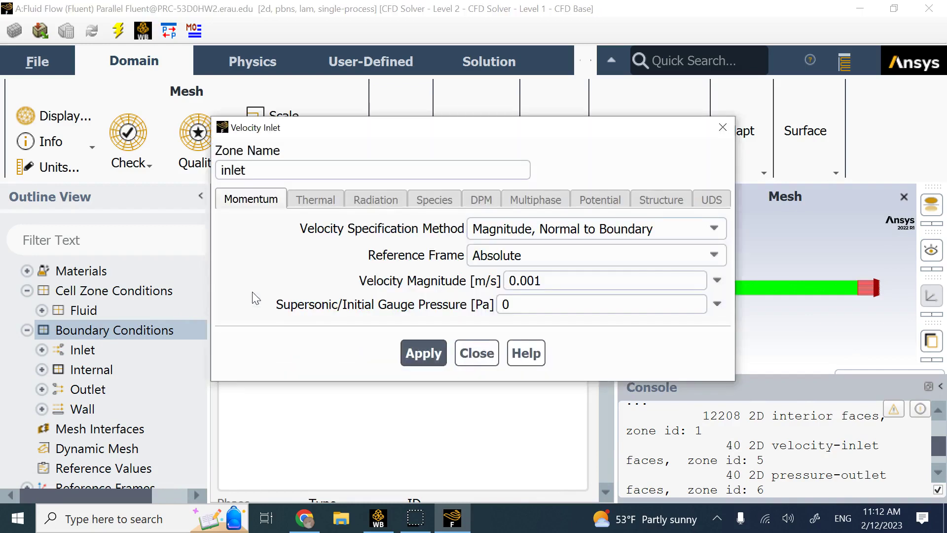
left_click(523, 280)
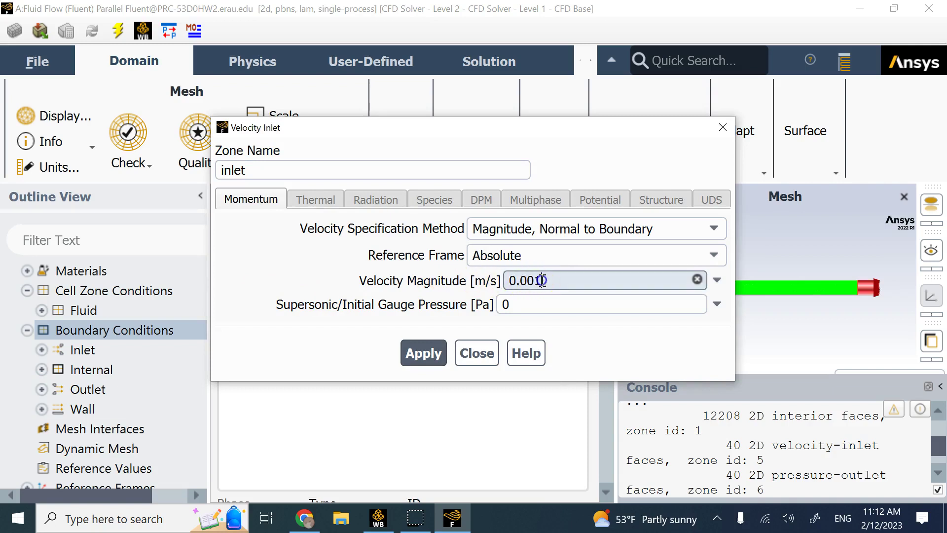
left_click_drag(541, 280, 501, 280)
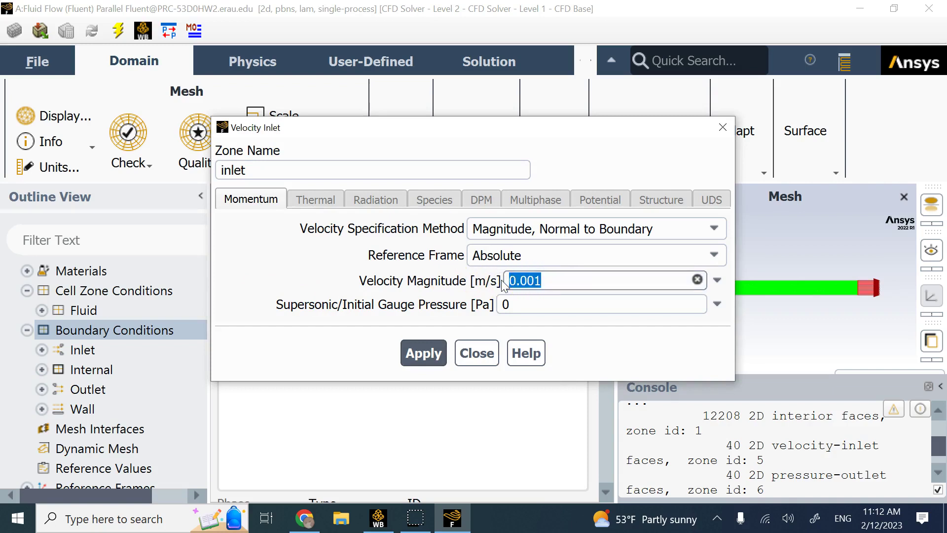
left_click(552, 282)
left_click(537, 281)
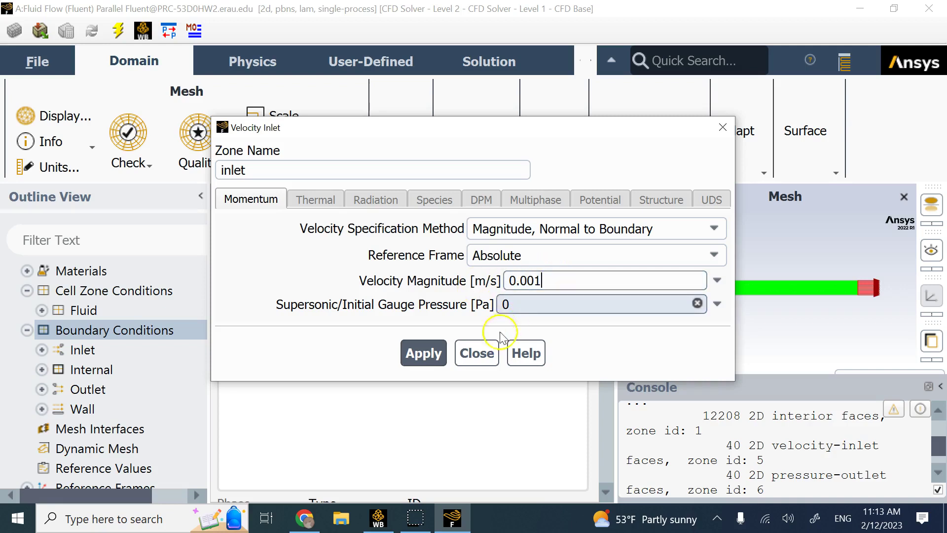
left_click(423, 353)
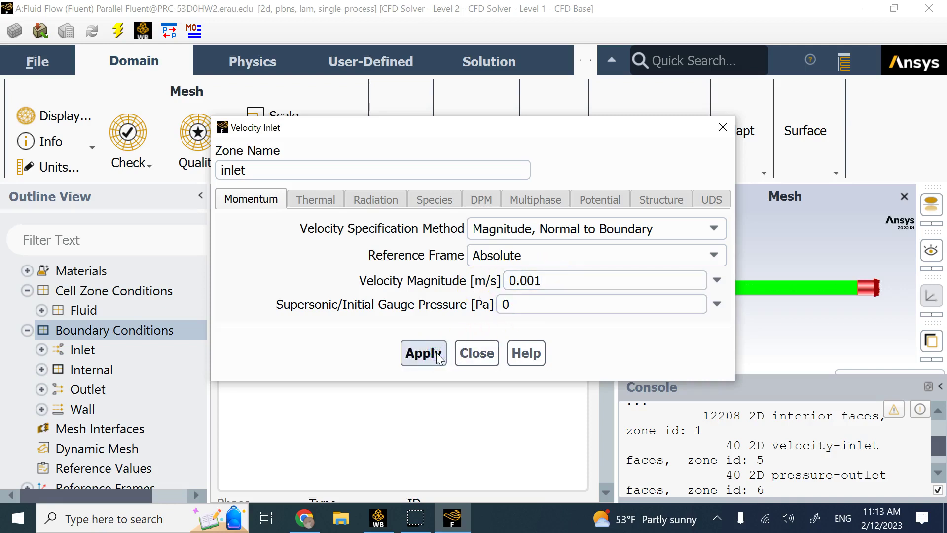
left_click(481, 353)
Change the outlet zone's boundary type to pressure-outlet
left_click(239, 331)
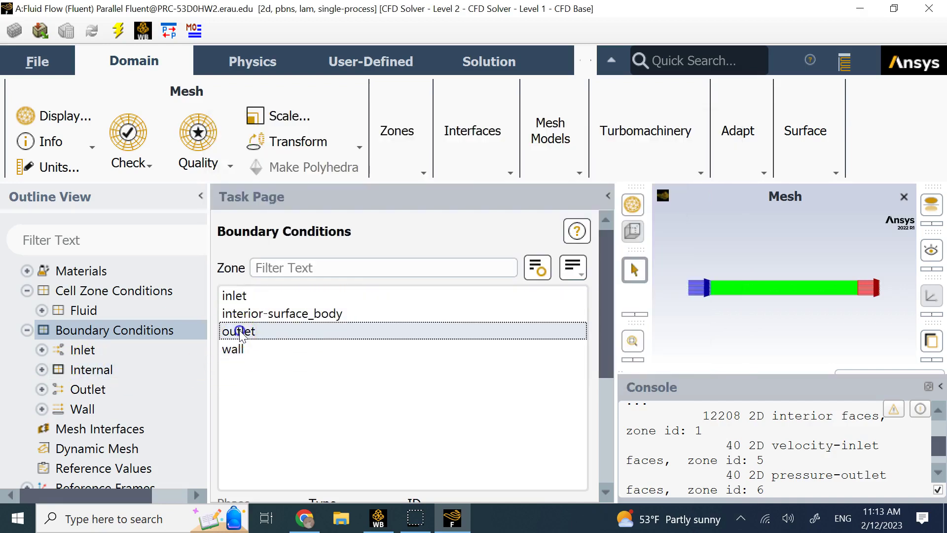
scroll(332, 355, "down", 3)
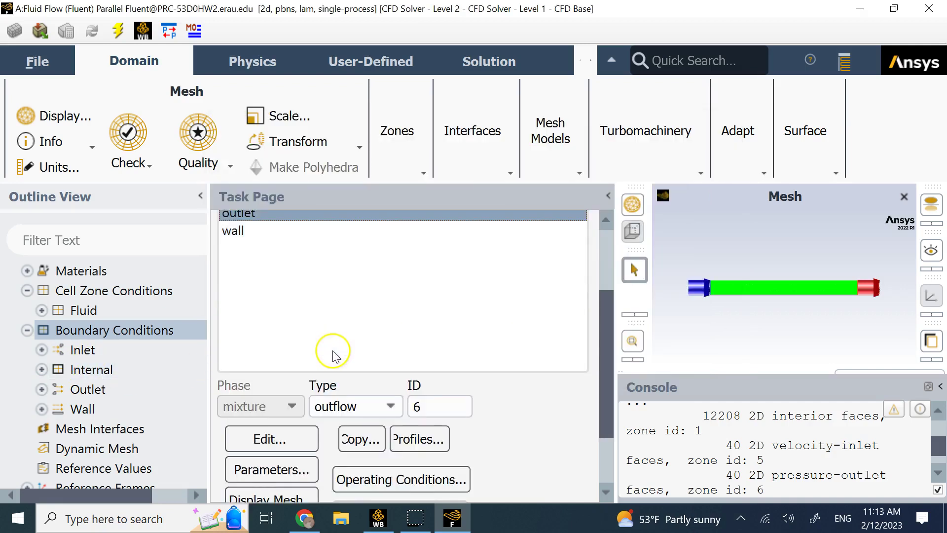
scroll(390, 399, "down", 2)
left_click(369, 349)
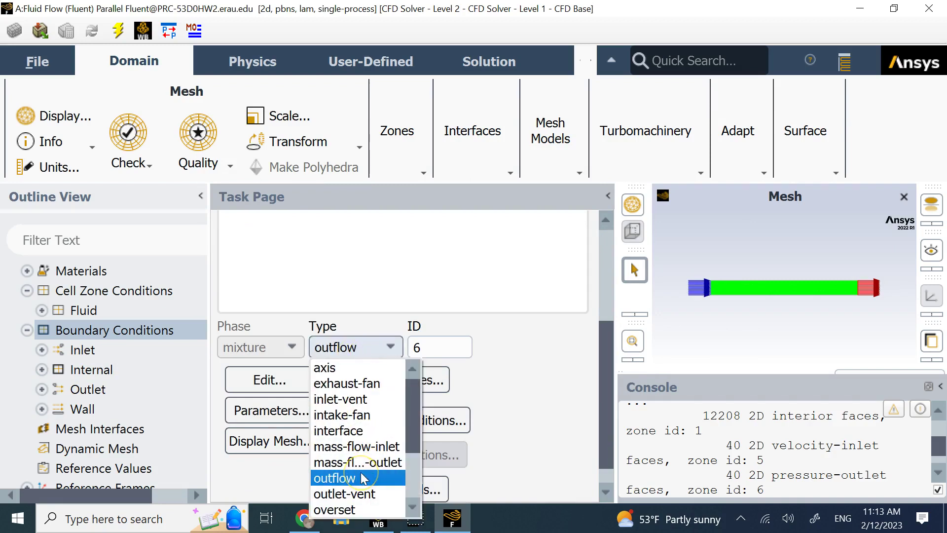
left_click(857, 289)
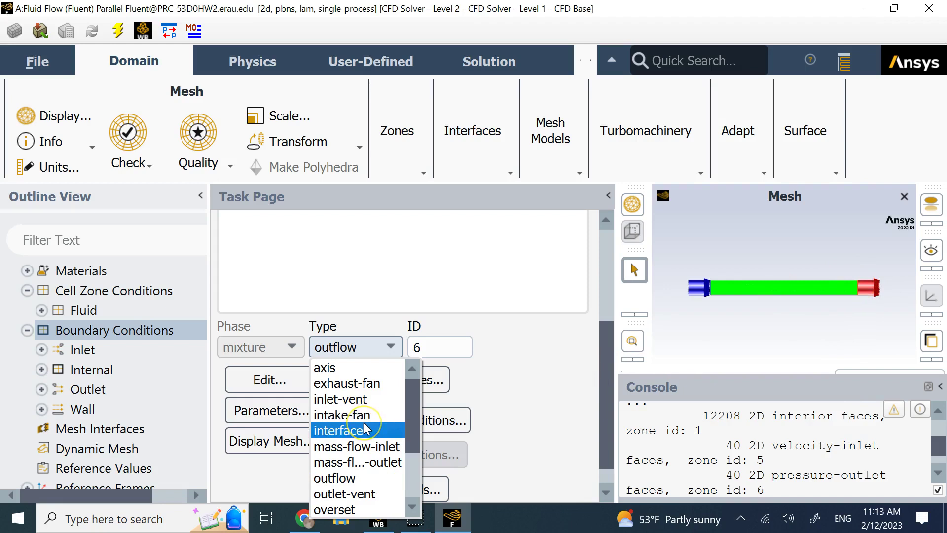
scroll(365, 428, "down", 2)
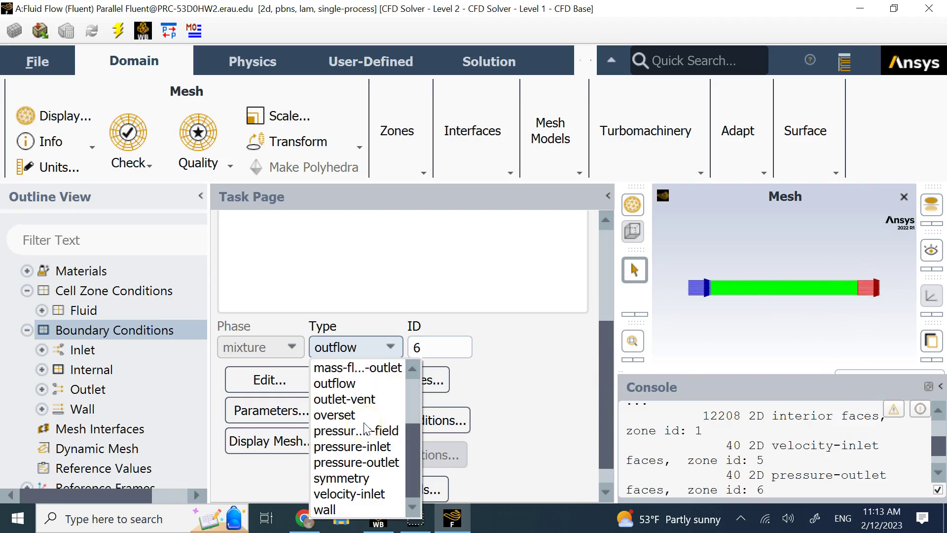
left_click(385, 457)
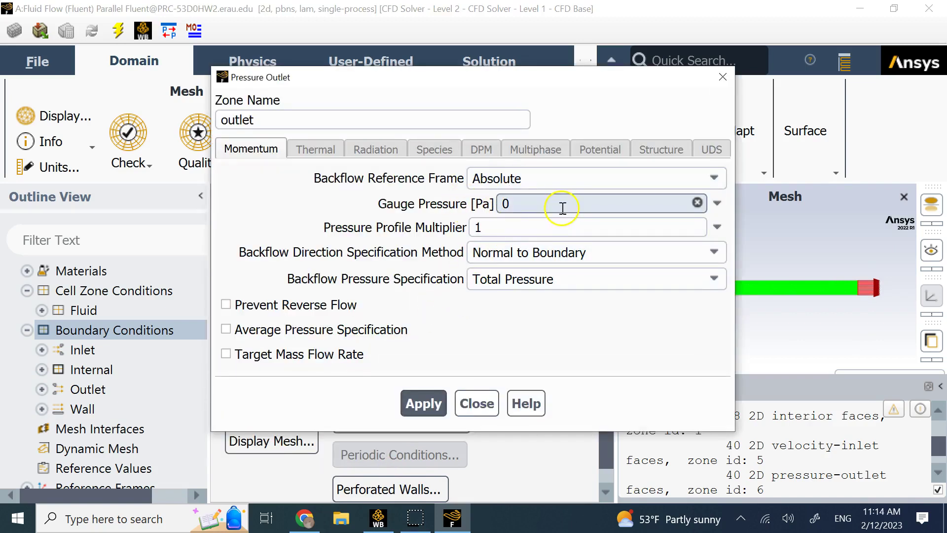
Apply a gauge pressure of 0 Pa to the pressure outlet and close its settings
left_click(524, 206)
left_click(866, 291)
left_click(425, 402)
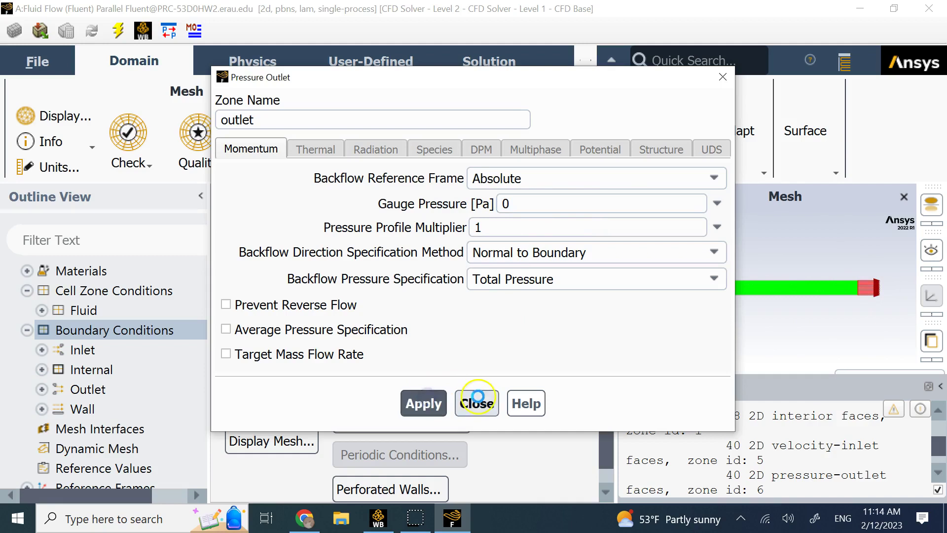
left_click(495, 406)
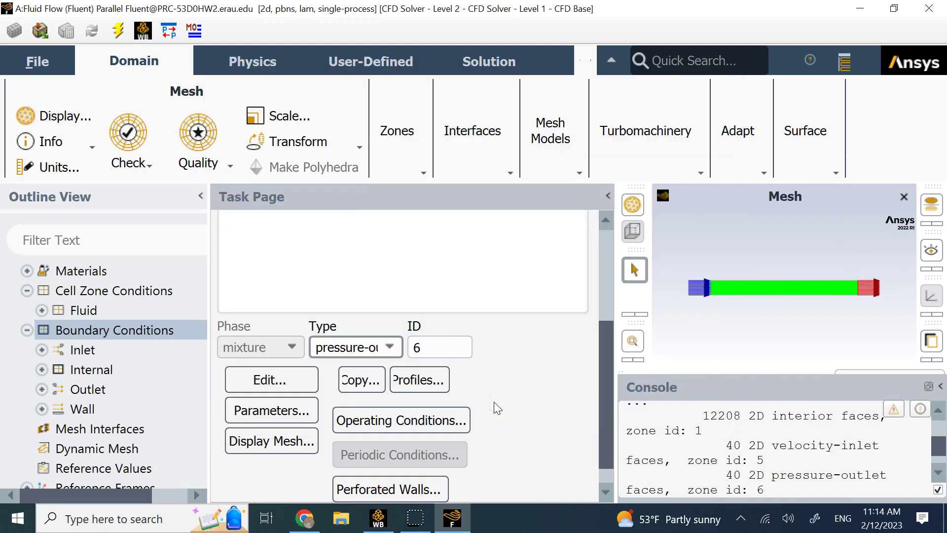
Apply the Stationary Wall motion and No Slip shear condition to the wall boundary
left_click(89, 408)
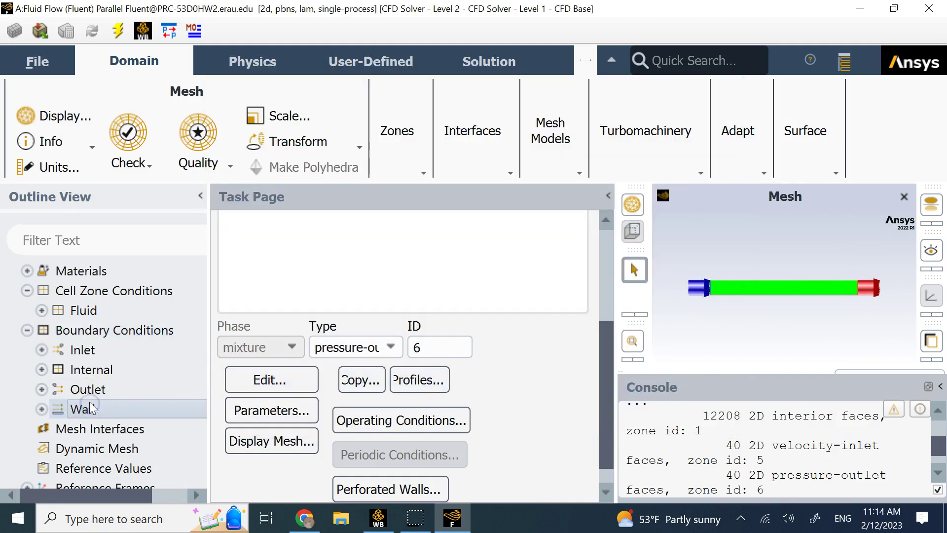
left_click(42, 409)
left_click(100, 428)
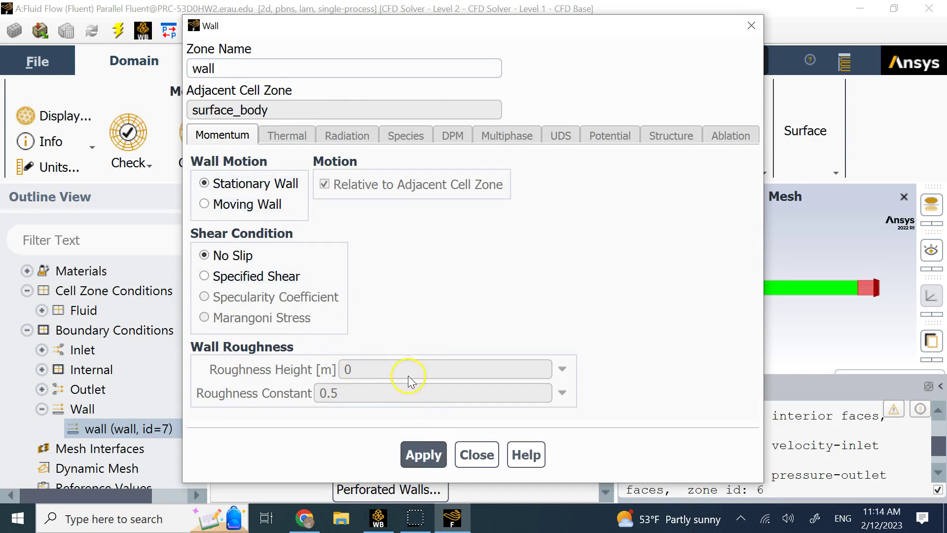
left_click(419, 454)
left_click(469, 456)
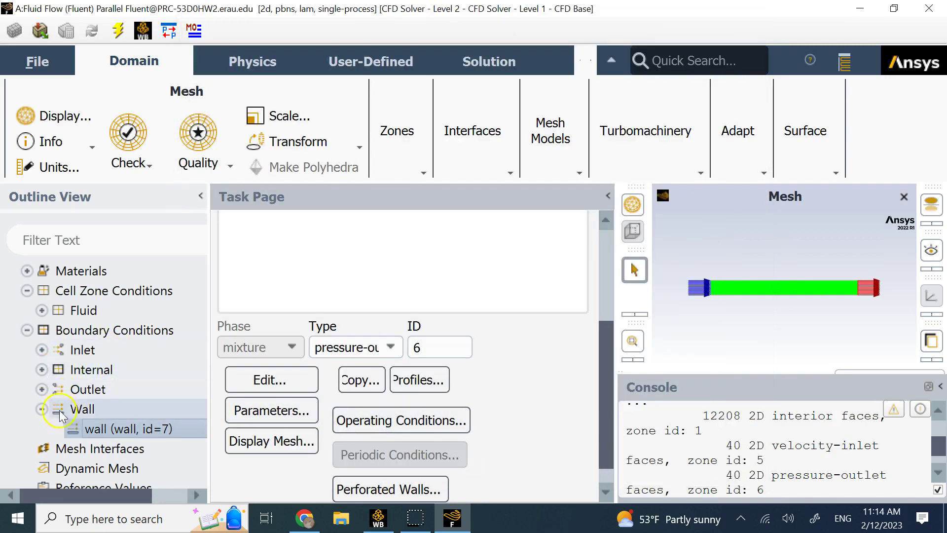
left_click(42, 409)
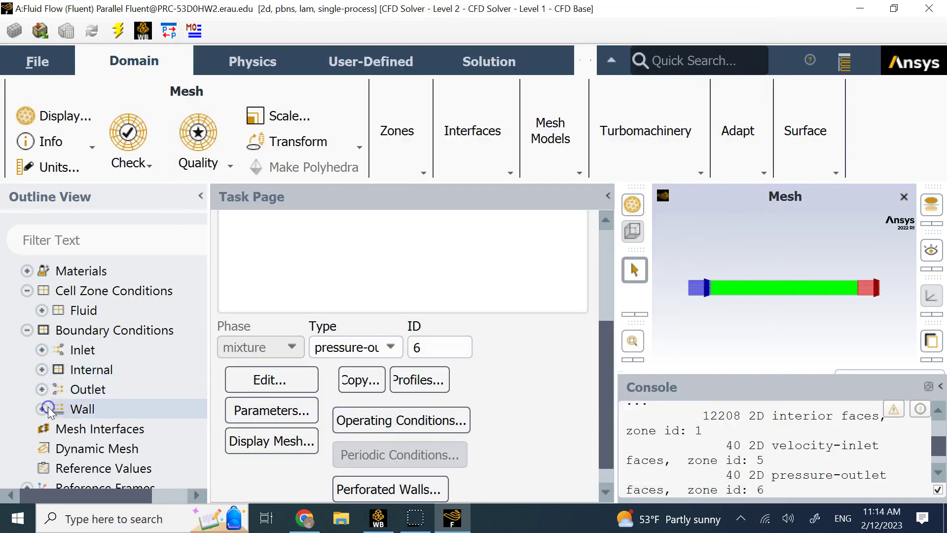
left_click(26, 330)
Check the material assigned to the surface_body fluid cell zone
left_click(27, 291)
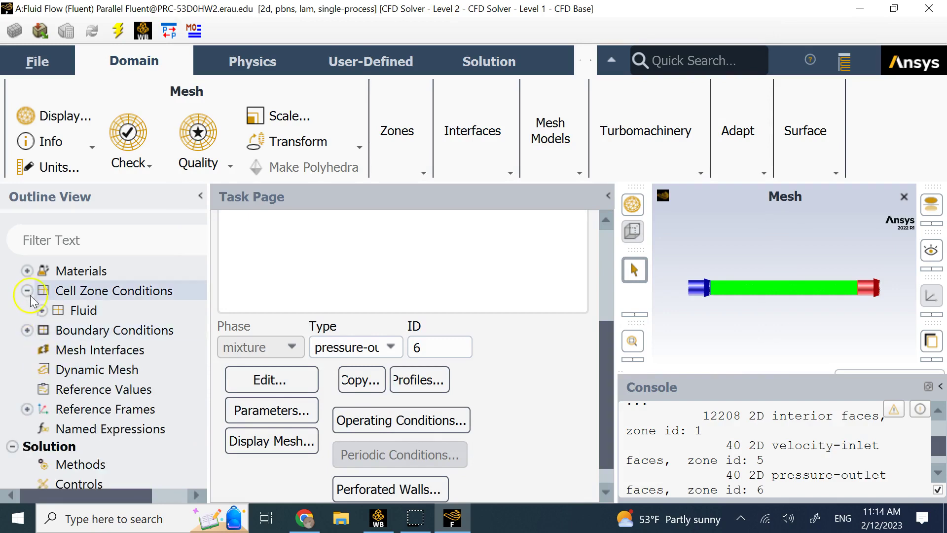
left_click(42, 310)
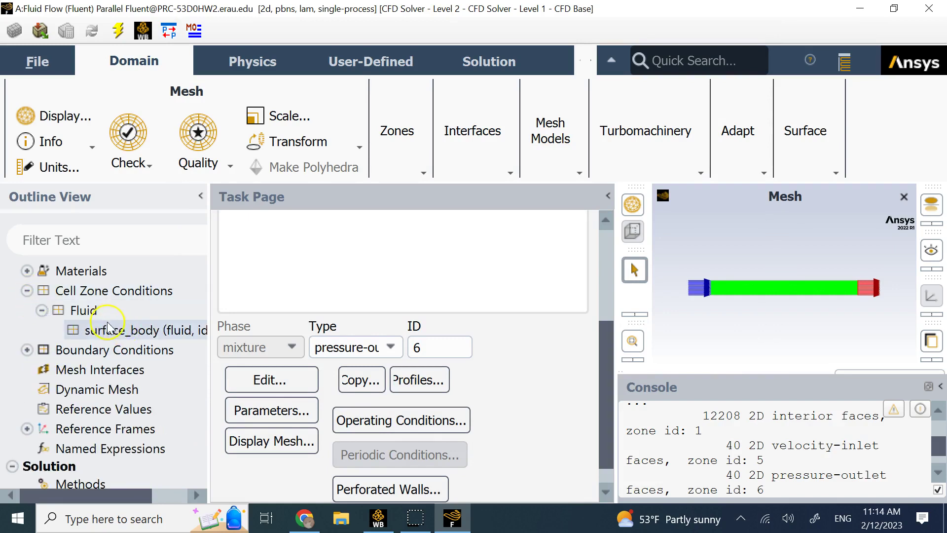
left_click(99, 291)
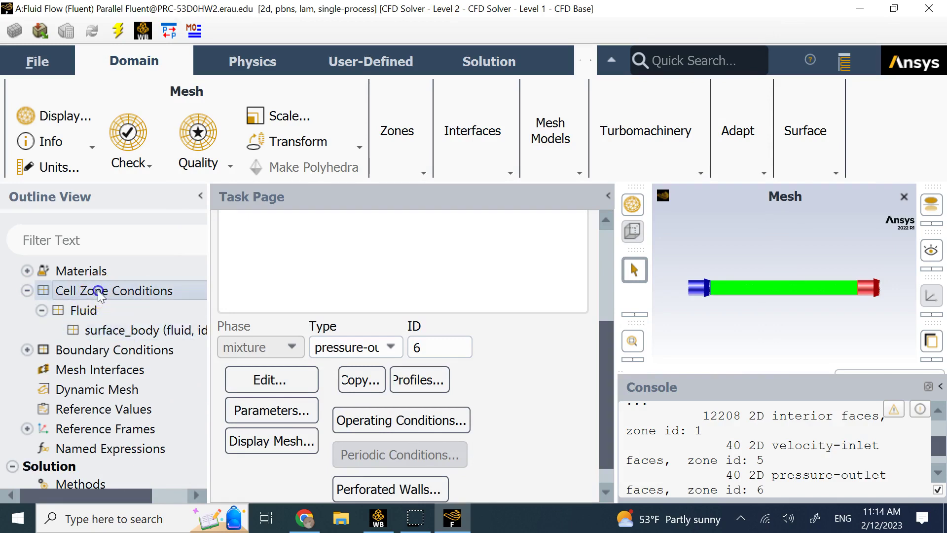
left_click(99, 291)
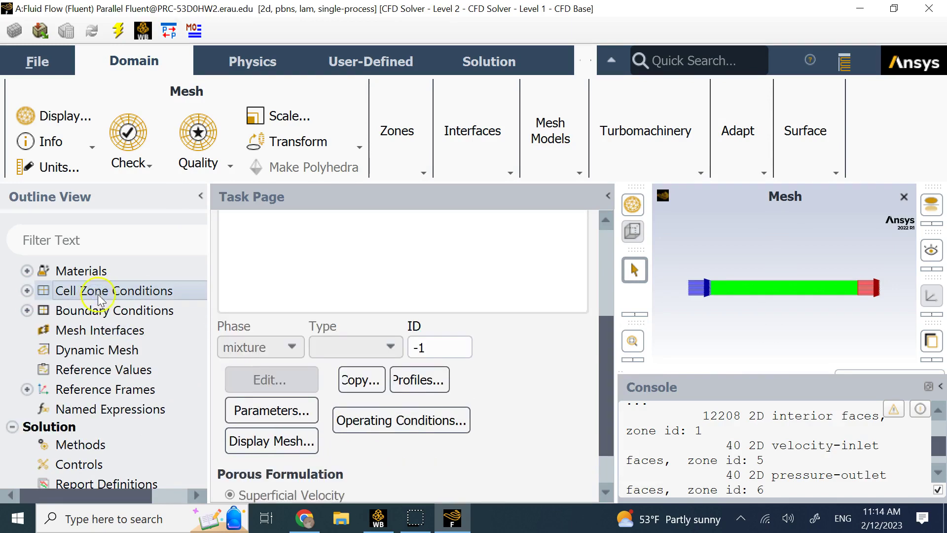
left_click(27, 290)
double_click(82, 310)
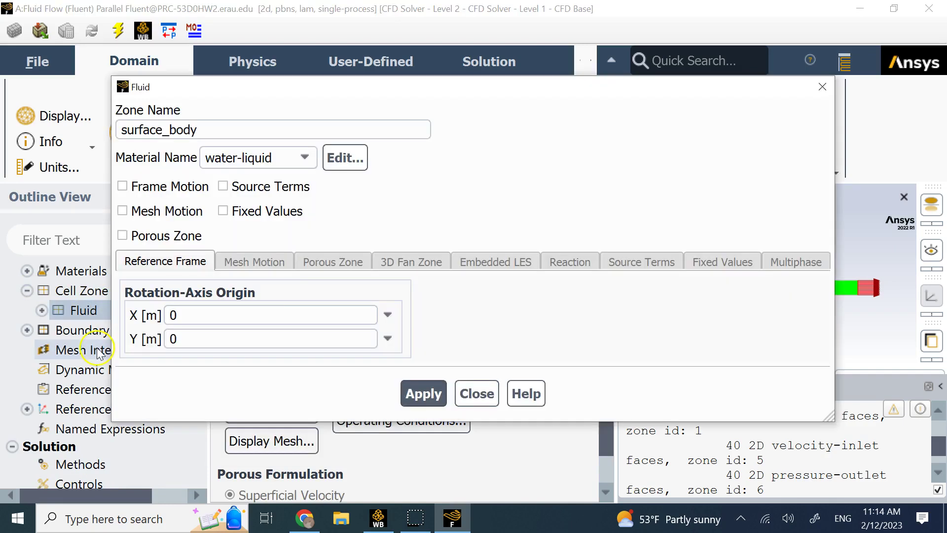
left_click(477, 394)
left_click(27, 290)
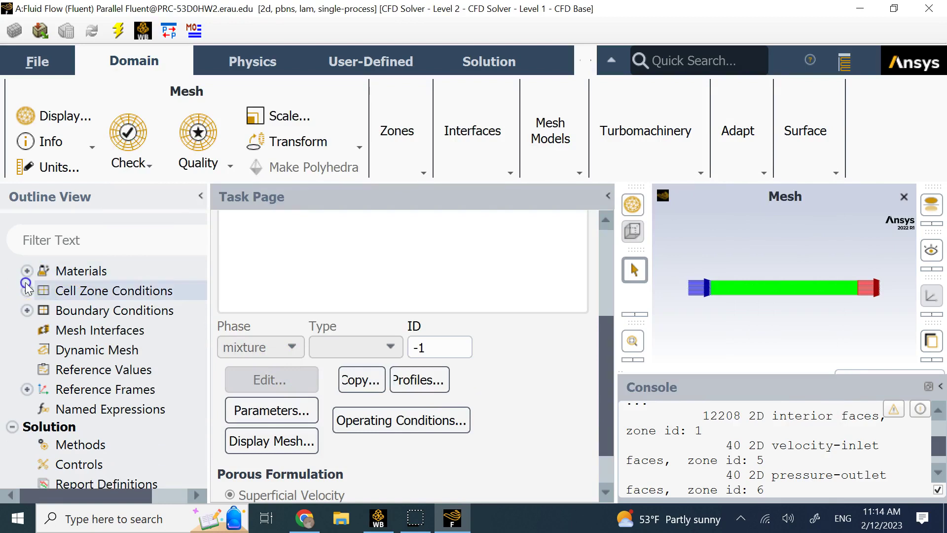
Select the SIMPLE scheme for pressure-velocity coupling and review the spatial discretization settings
scroll(74, 325, "down", 1)
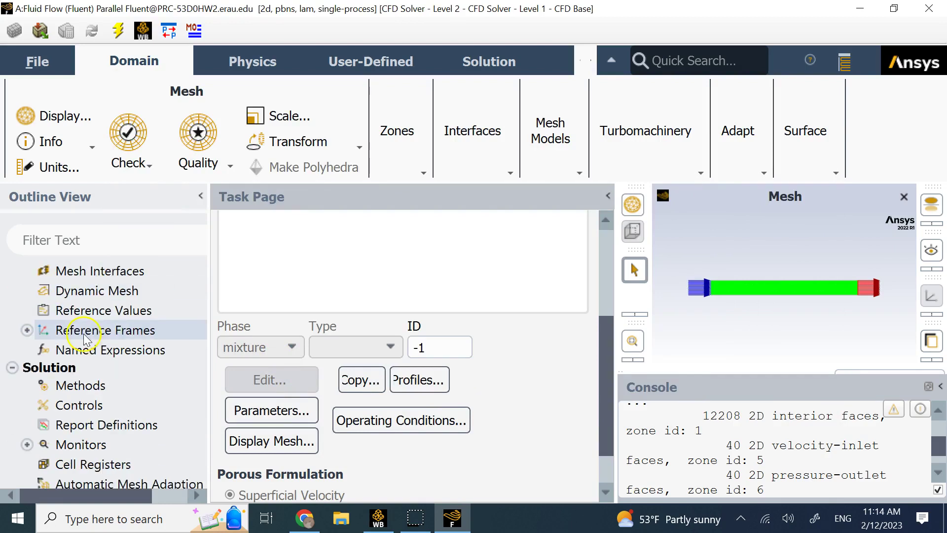
left_click(81, 385)
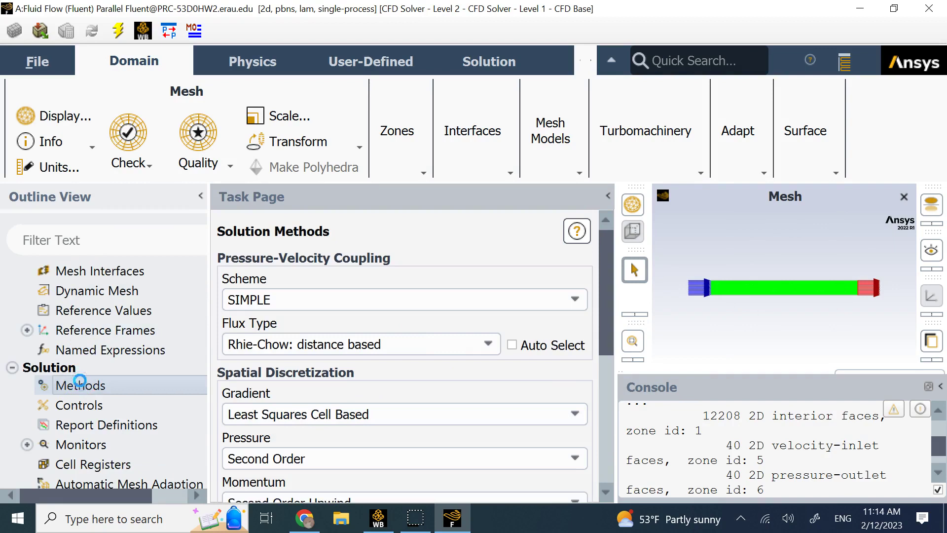
left_click(397, 305)
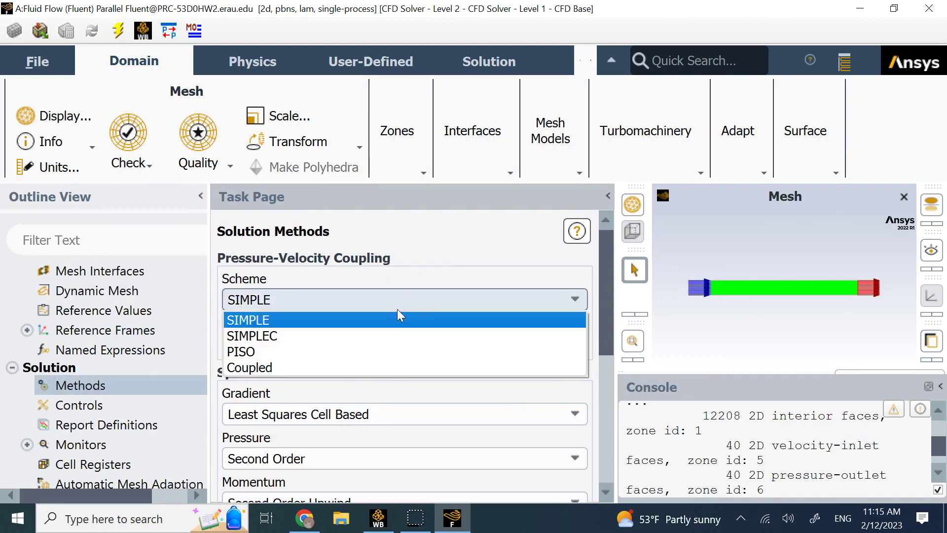
left_click(398, 313)
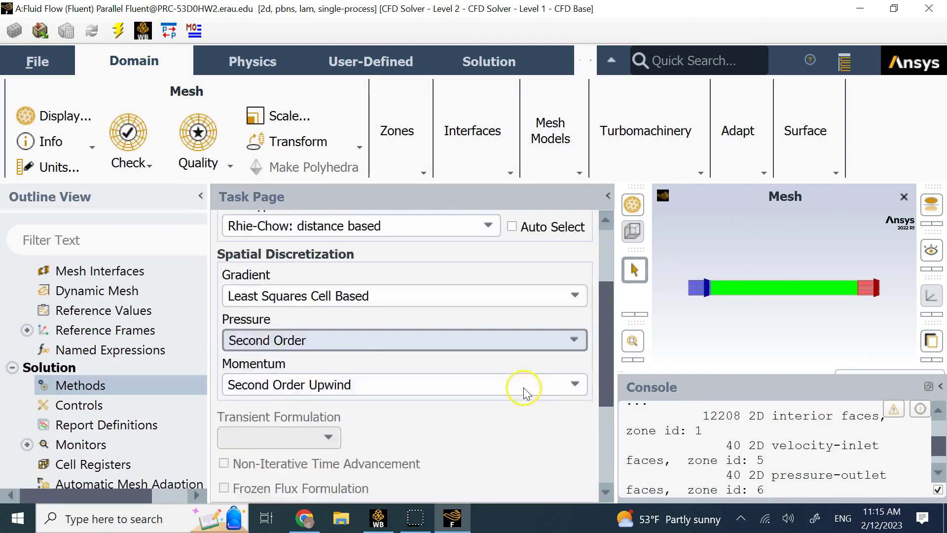
scroll(522, 391, "down", 5)
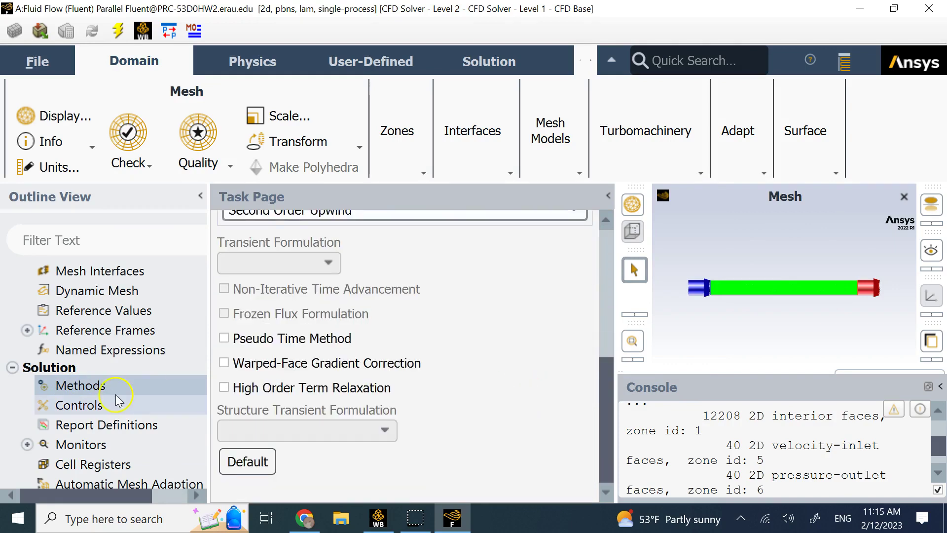
Review the solution controls' under-relaxation factors for pressure, density, body forces and momentum
left_click(86, 407)
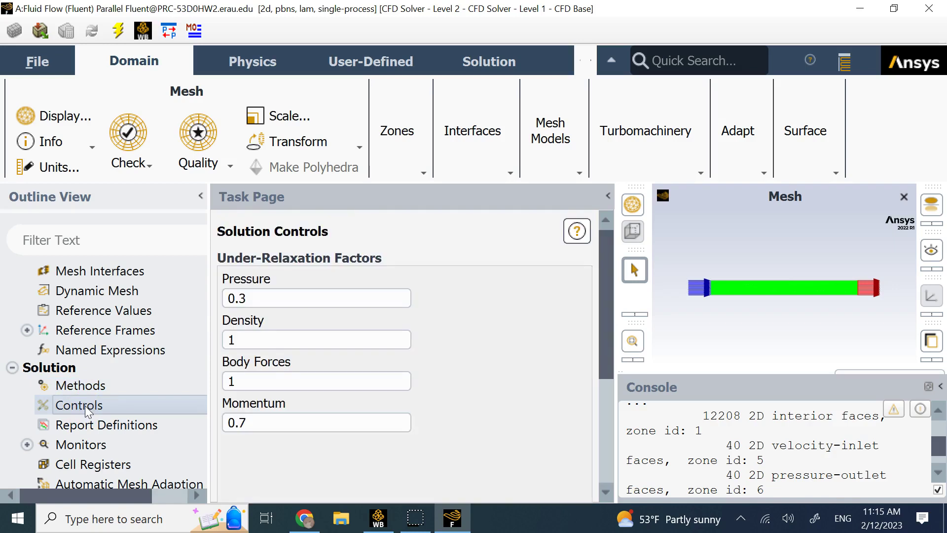
left_click(386, 291)
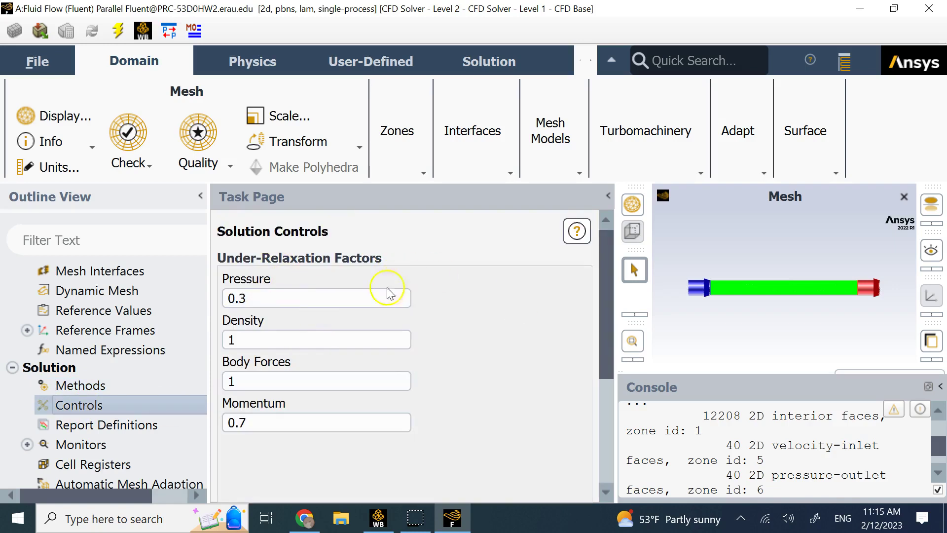
left_click(231, 359)
scroll(148, 365, "down", 1)
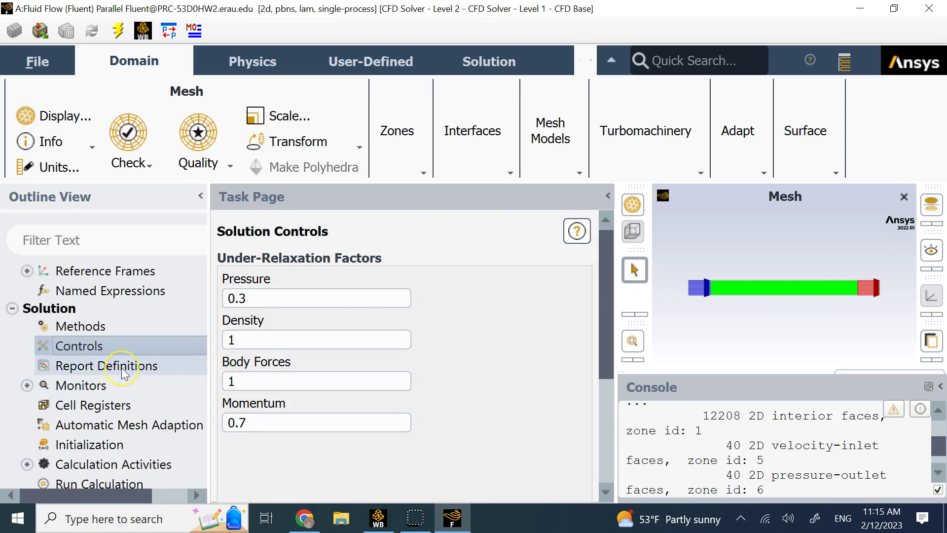
left_click(99, 387)
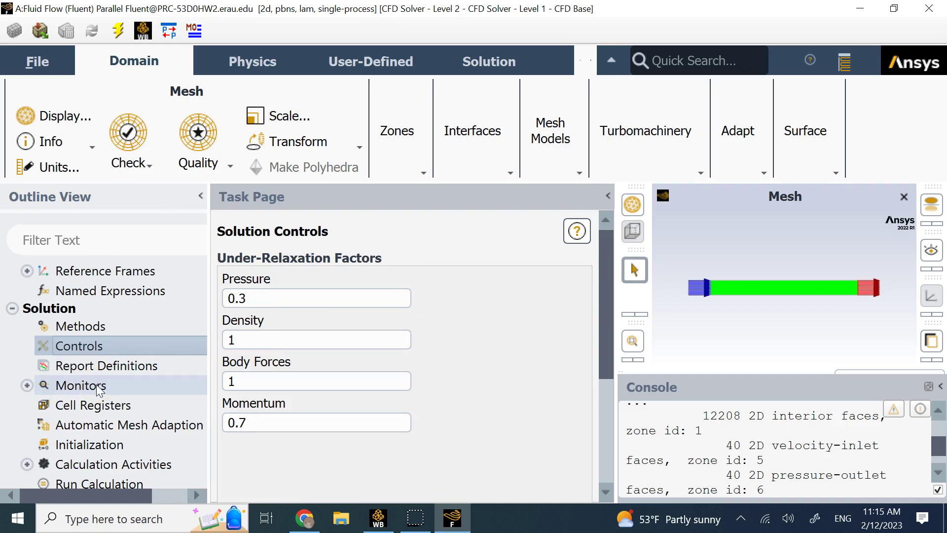
left_click(58, 345)
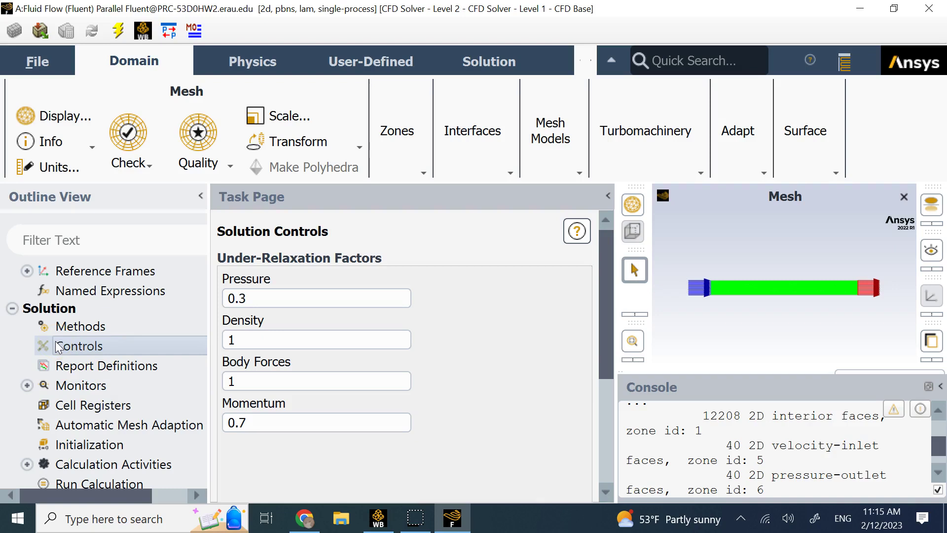
Initialize the solution with the Hybrid Initialization method and check that it is done
left_click(87, 349)
left_click(105, 444)
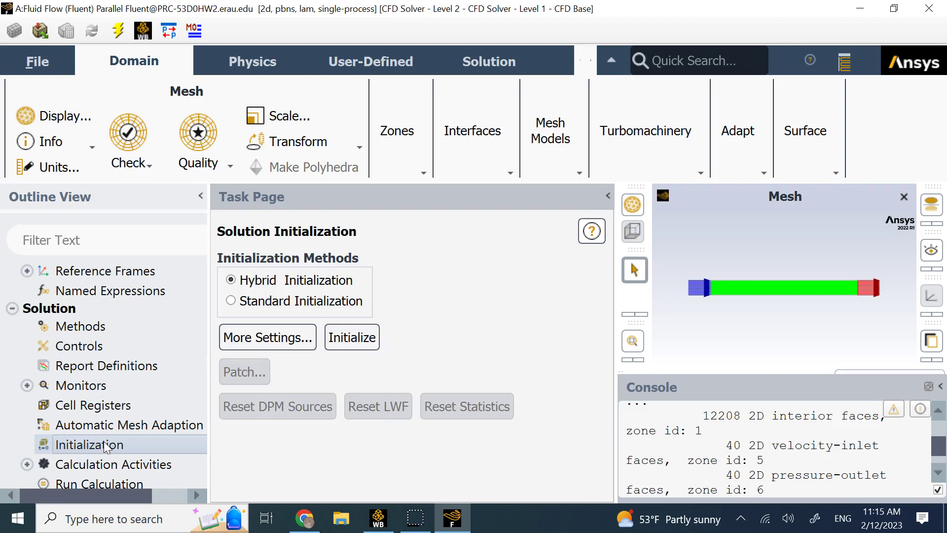
left_click(347, 338)
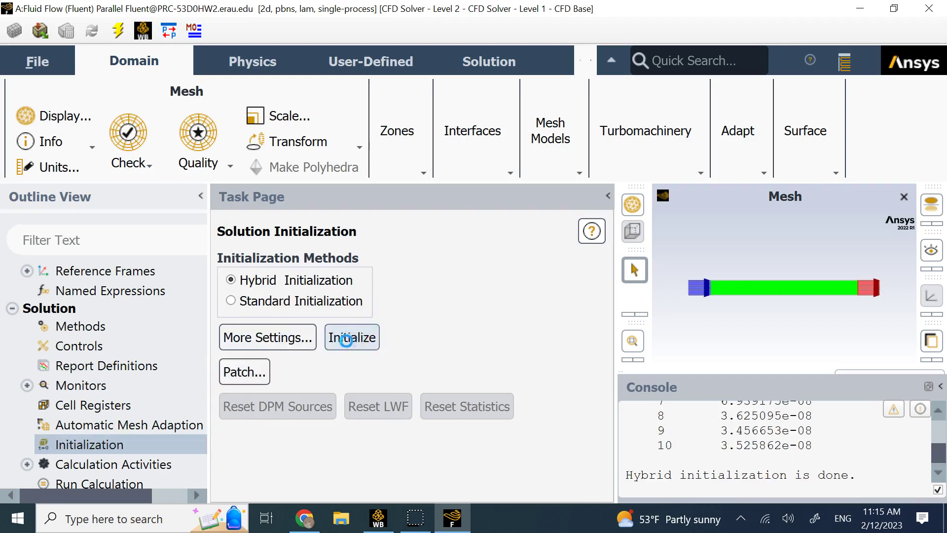
left_click_drag(659, 474, 866, 473)
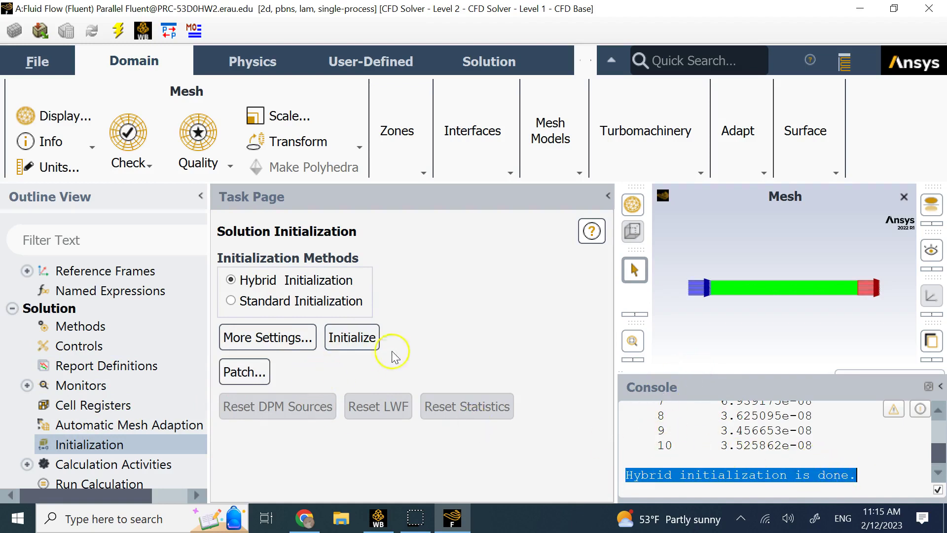
Run the calculation with 1000 iterations, a reporting interval of 1 and a profile update interval of 1
scroll(158, 364, "down", 3)
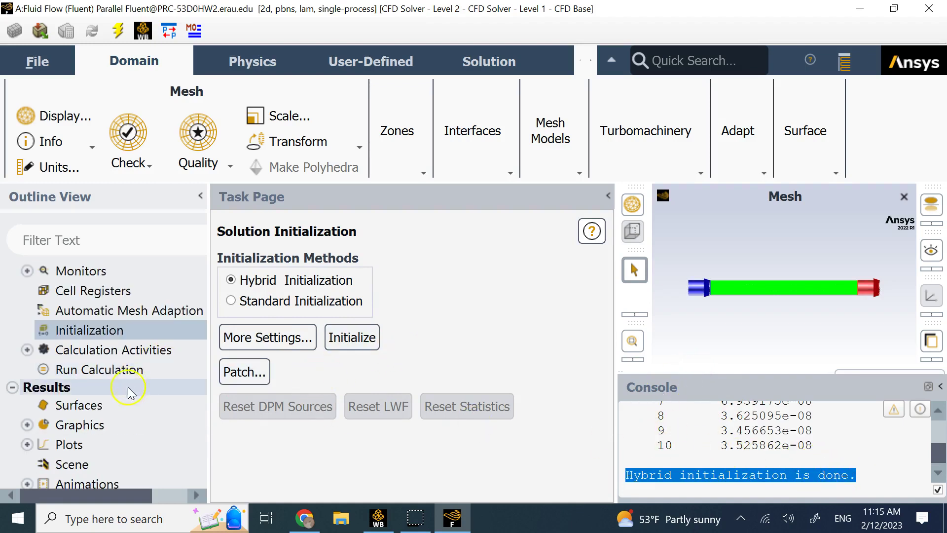
left_click(110, 367)
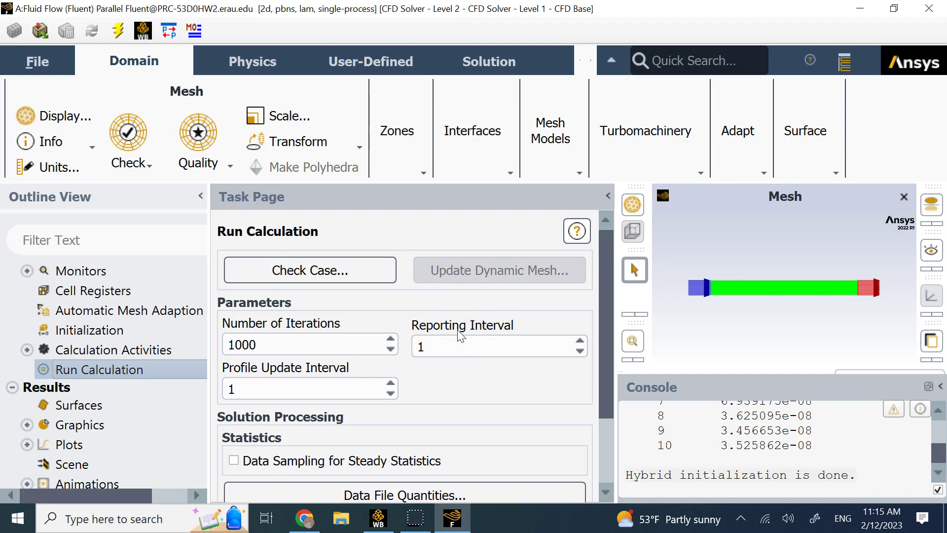
left_click_drag(228, 344, 271, 343)
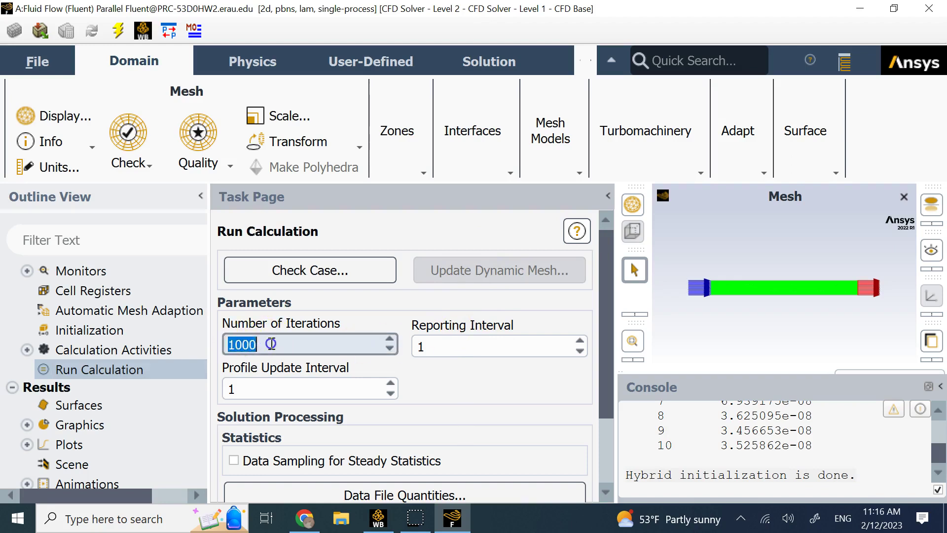
left_click(506, 422)
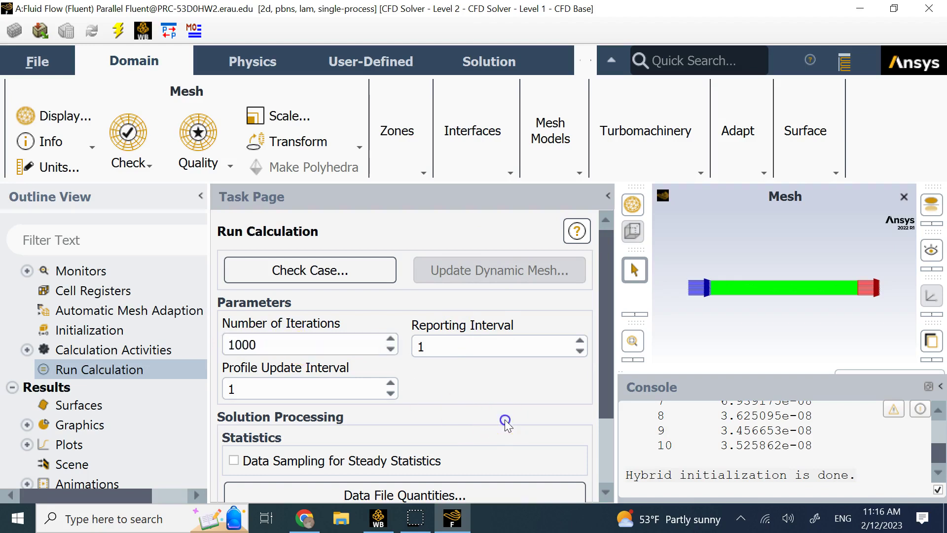
scroll(505, 422, "down", 4)
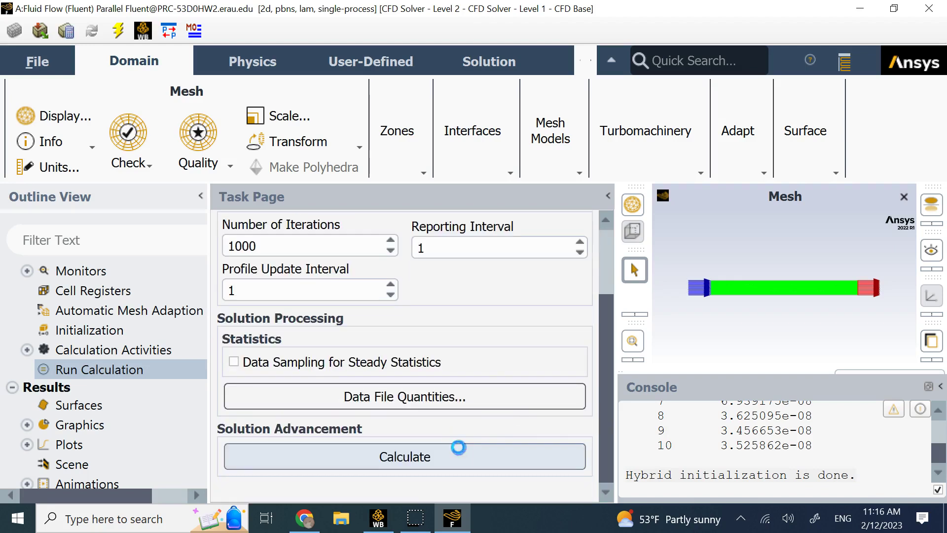
left_click(458, 446)
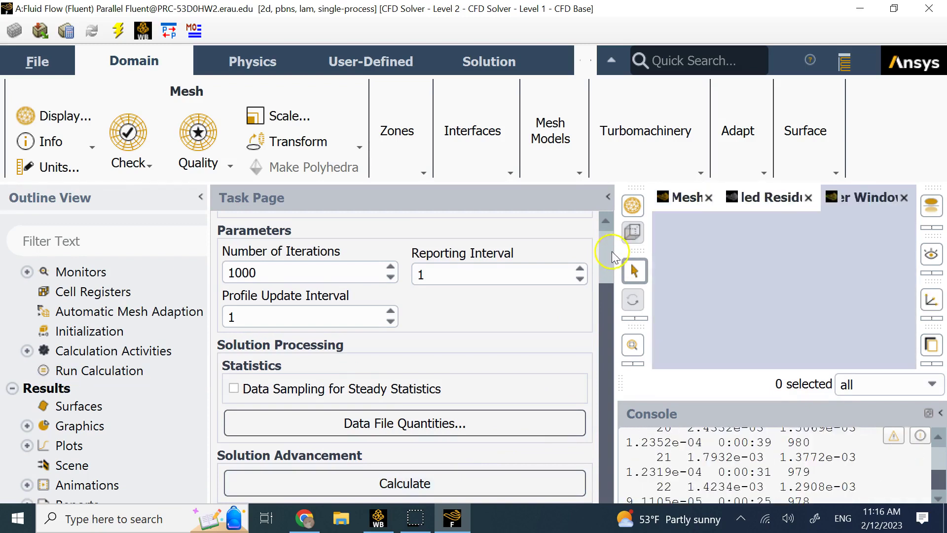
left_click(476, 320)
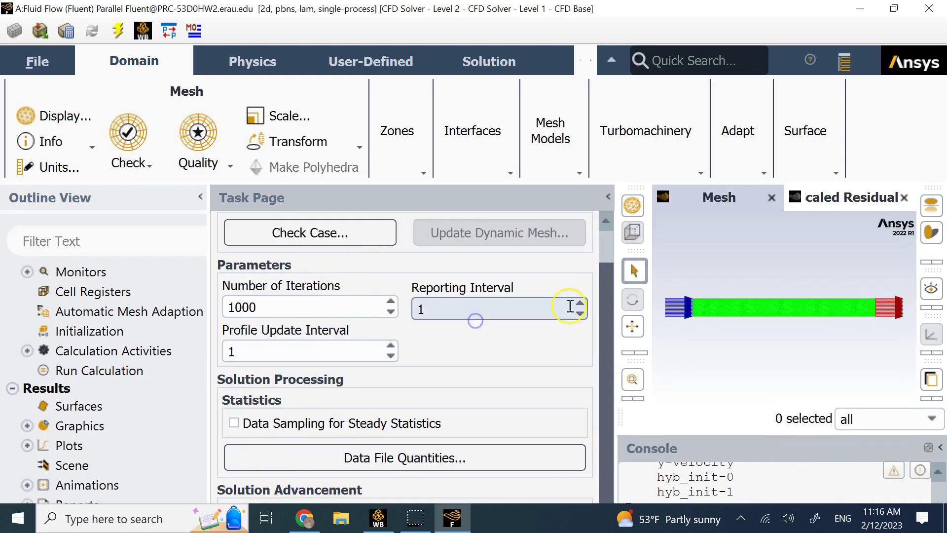
Display the Scaled Residuals plot and enlarge the graphics and console areas
left_click(801, 207)
left_click_drag(611, 273, 275, 274)
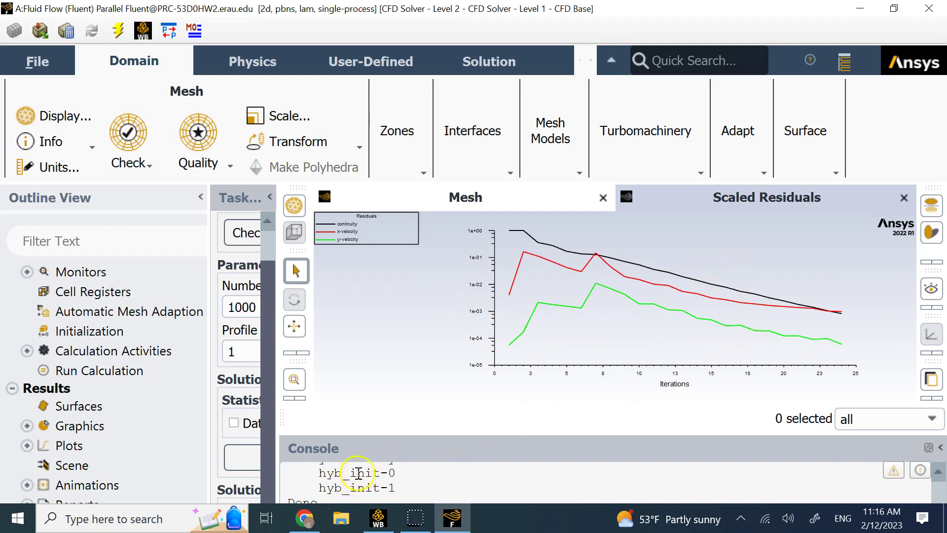
left_click_drag(385, 432, 390, 315)
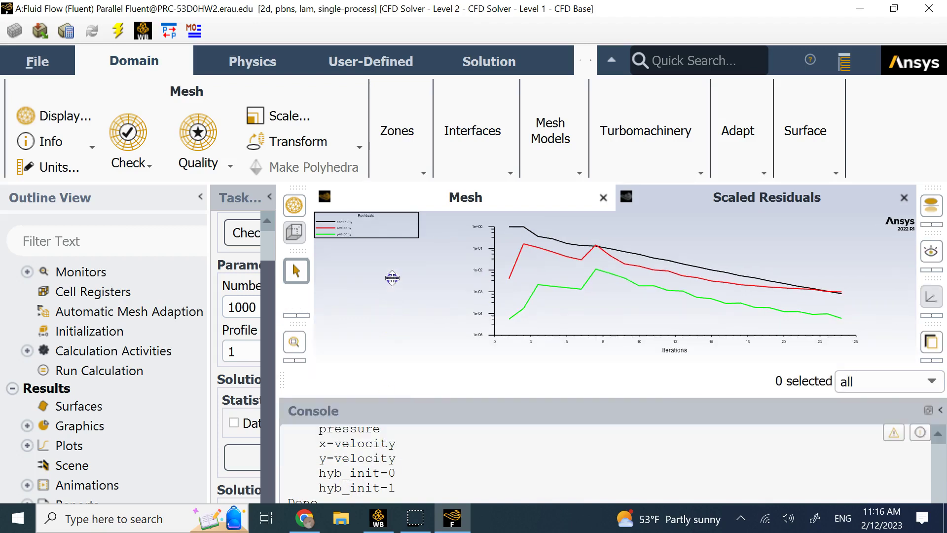
Examine the last iteration's number and its continuity, x-velocity and y-velocity residuals in the console output
scroll(475, 458, "down", 10)
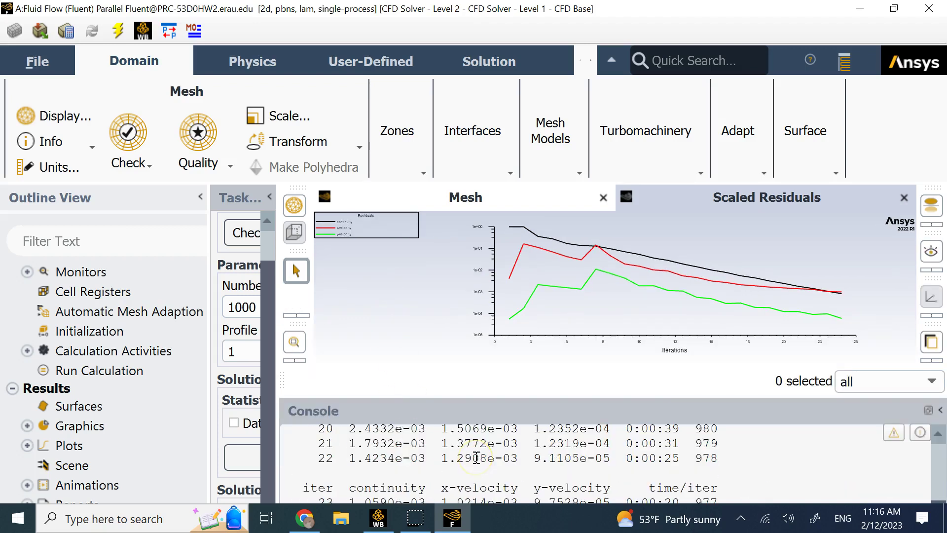
scroll(340, 466, "down", 2)
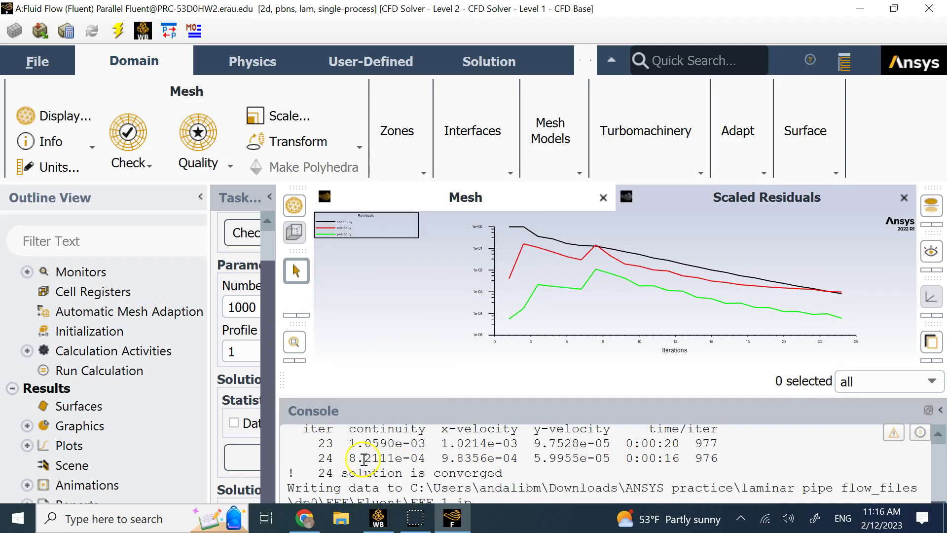
triple_click(328, 457)
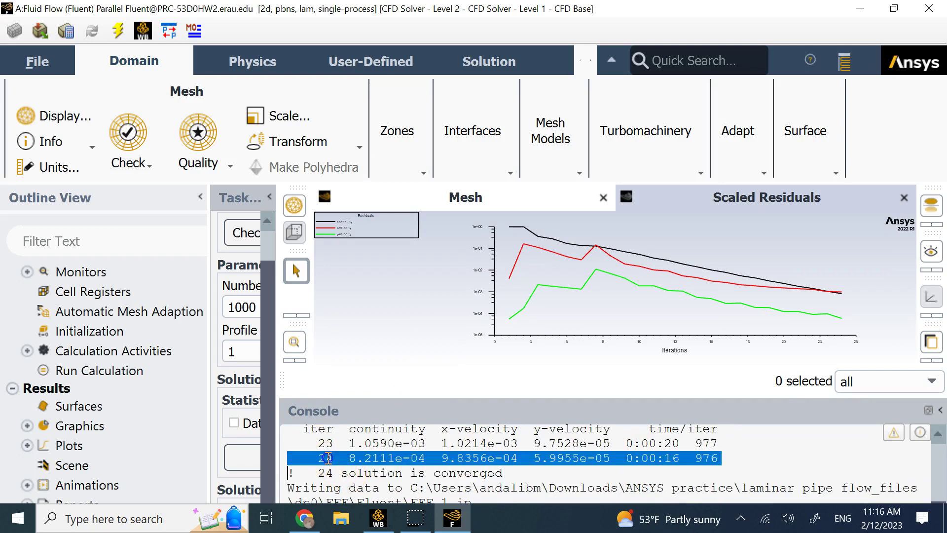
left_click(527, 474)
left_click_drag(611, 461, 358, 458)
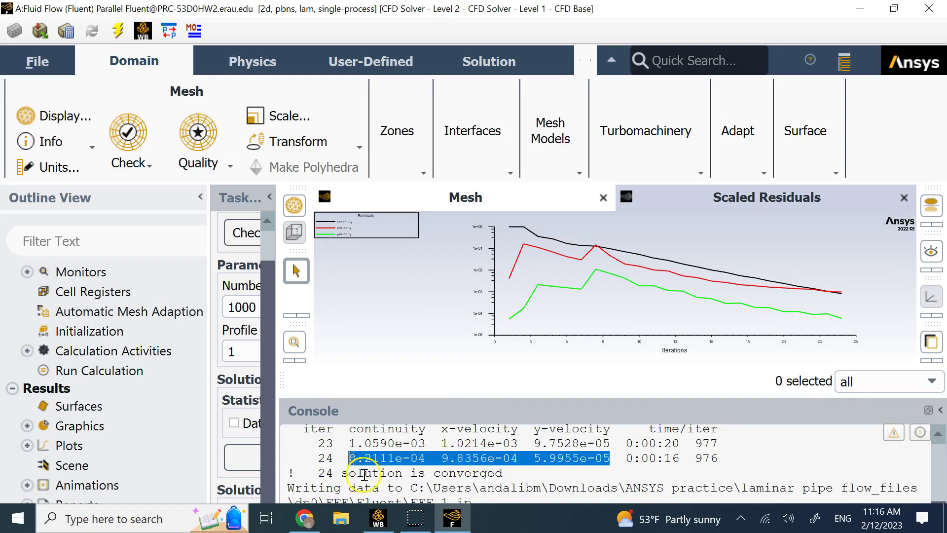
left_click(353, 458)
left_click_drag(424, 455, 343, 451)
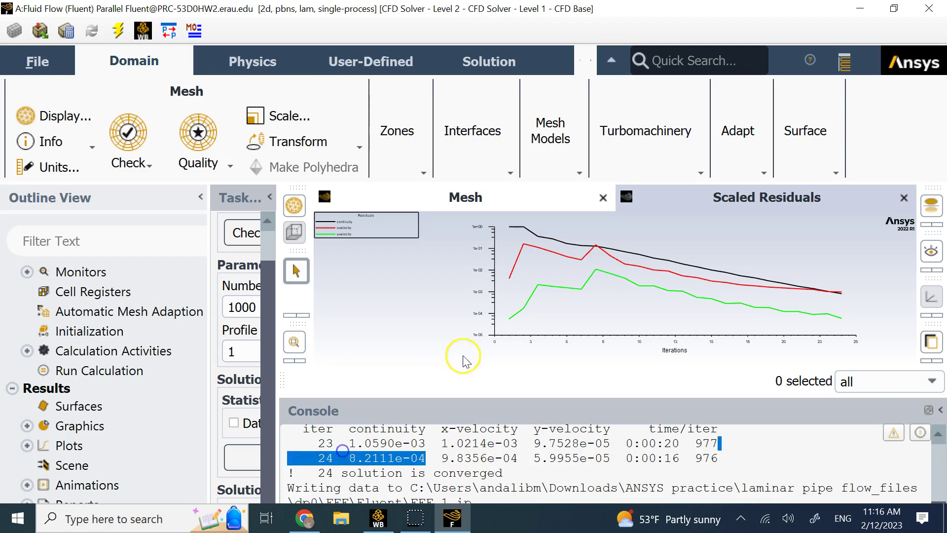
left_click(369, 457)
left_click(329, 459)
left_click_drag(329, 458, 302, 458)
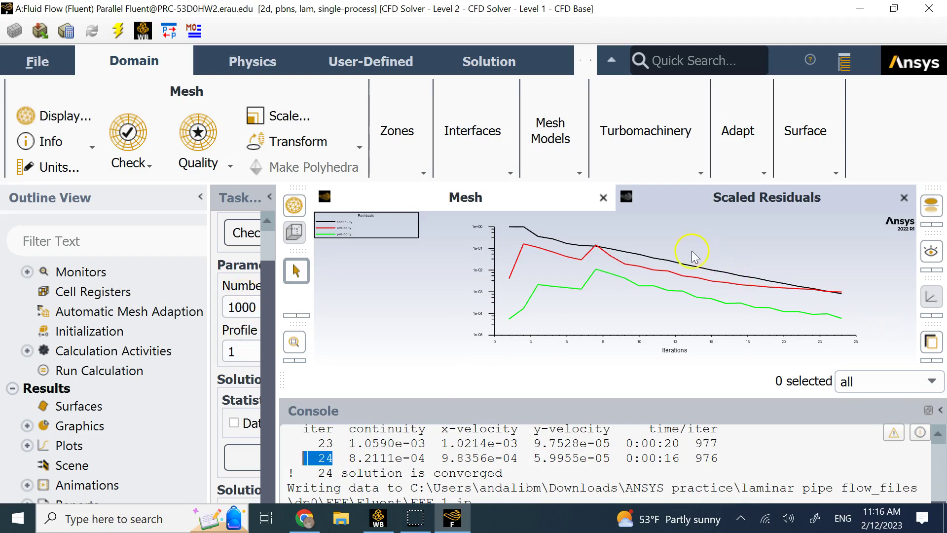
Bring back the mesh display, then close Fluent and return to the Workbench project
left_click(493, 203)
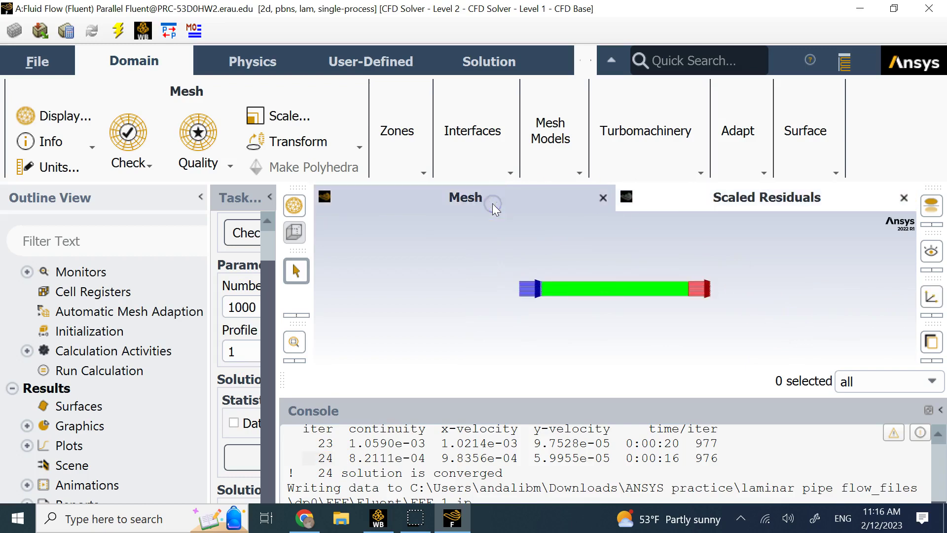
left_click(124, 389)
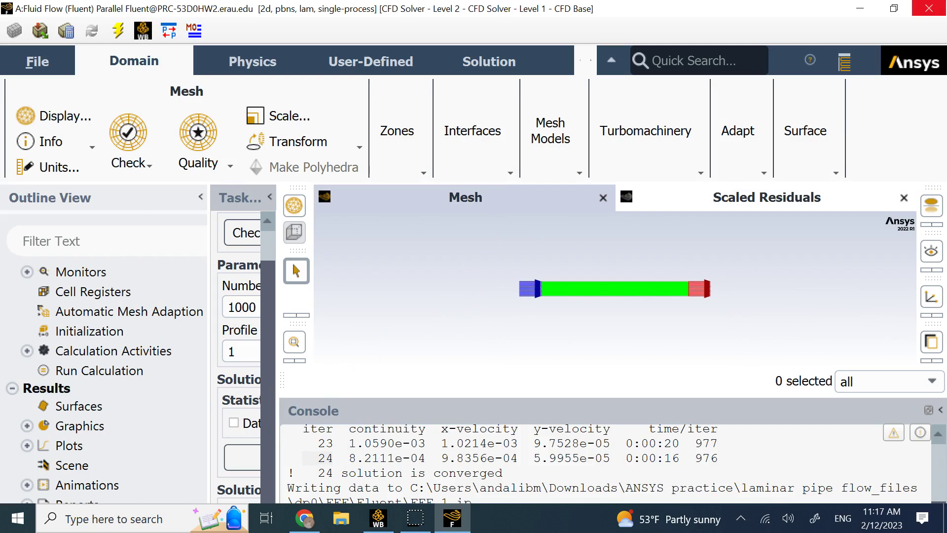
left_click(928, 8)
left_click(469, 313)
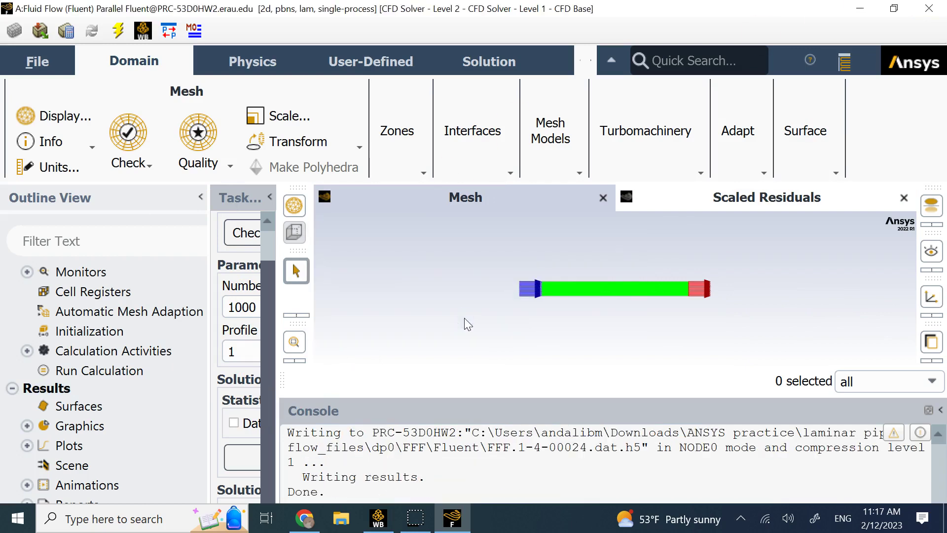
left_click(476, 287)
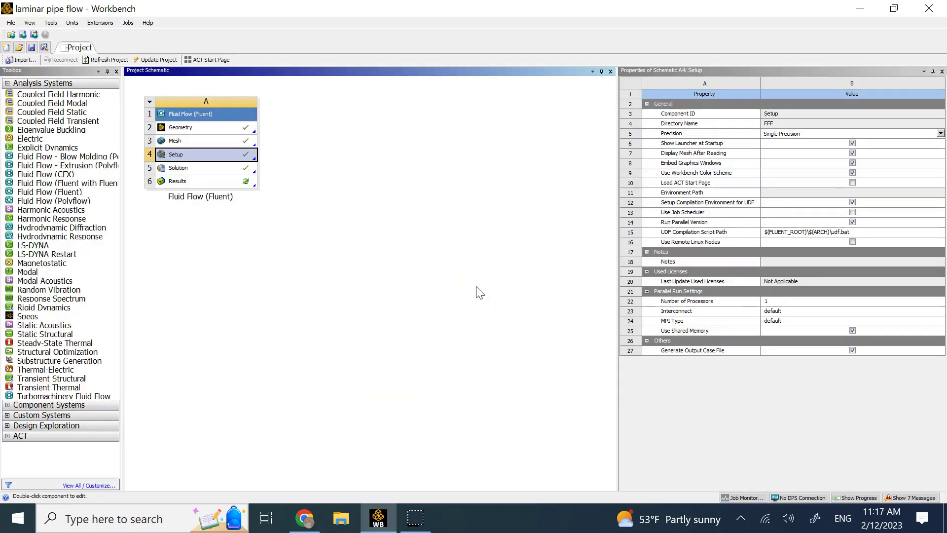
Open the Results cell of the Fluid Flow (Fluent) system in CFD-Post and look through the outline tree
double_click(211, 182)
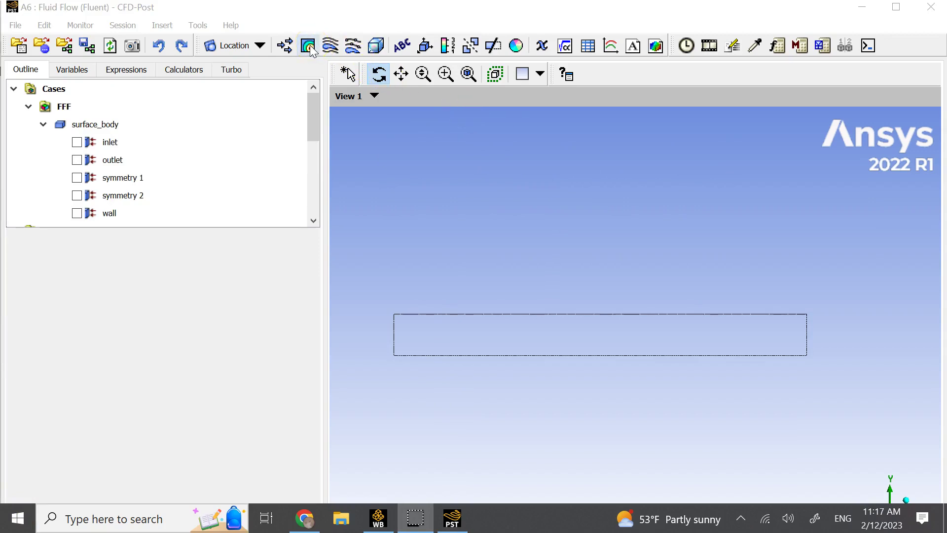
left_click(331, 47)
left_click(463, 48)
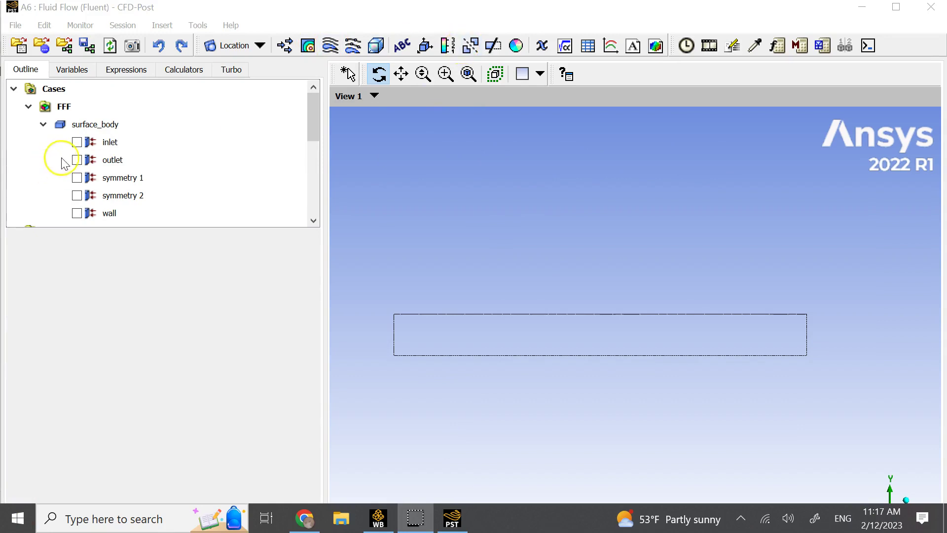
scroll(81, 215, "down", 1)
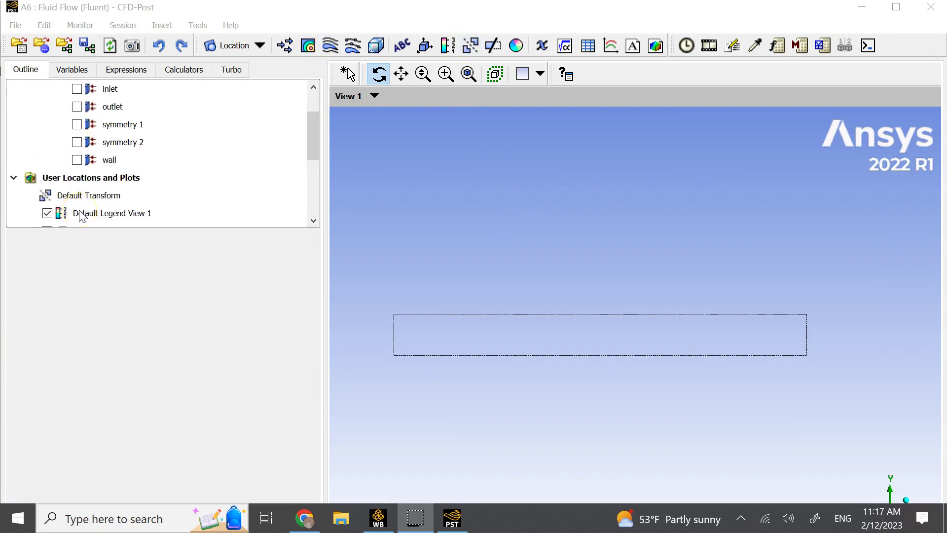
scroll(80, 214, "up", 1)
Insert a new contour plot named Contour 1
left_click(307, 46)
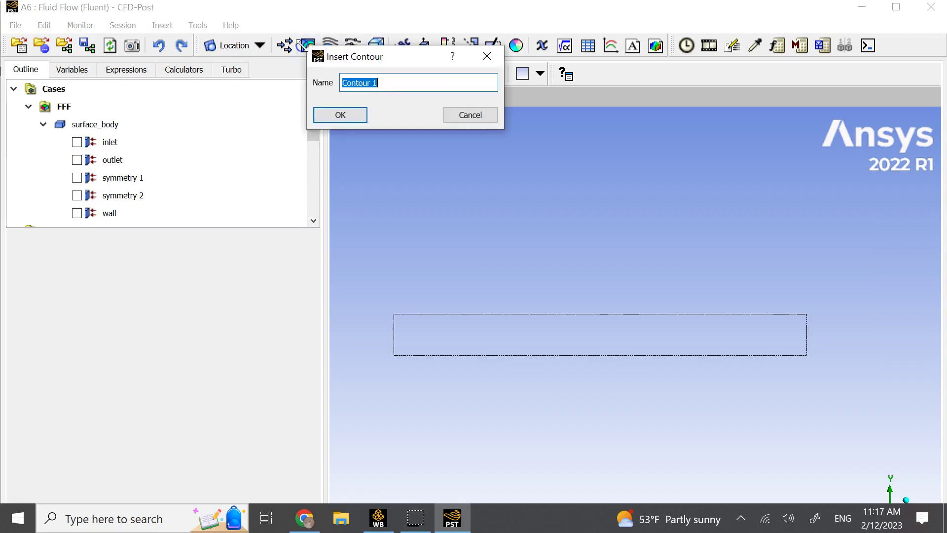
left_click(328, 111)
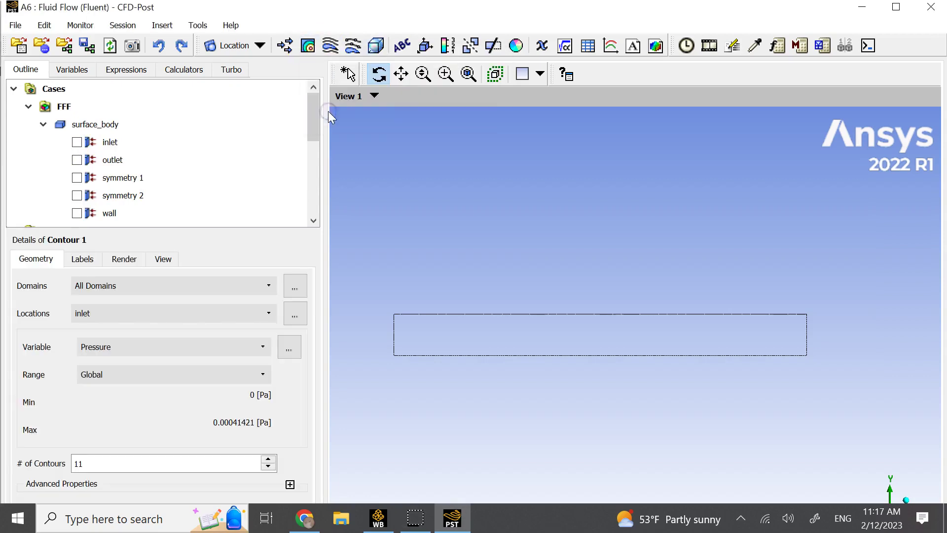
scroll(204, 168, "down", 5)
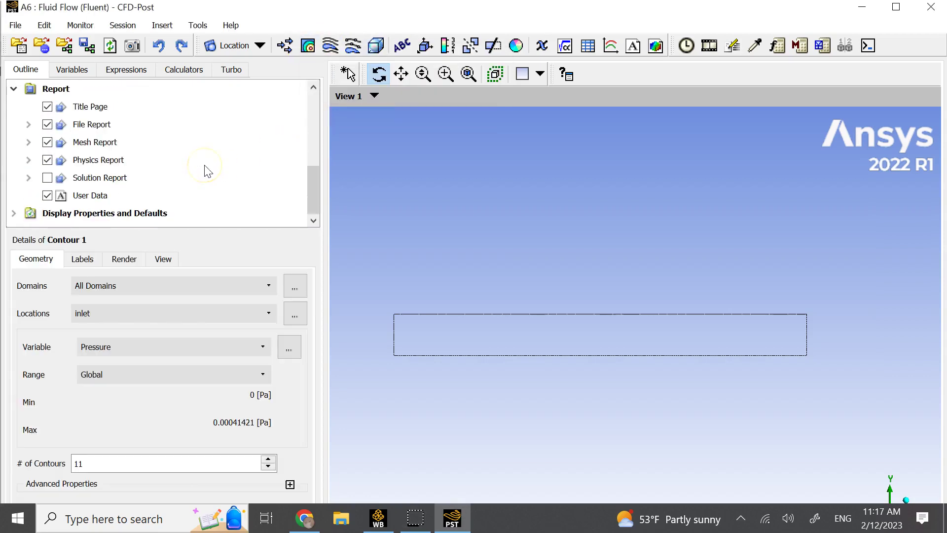
scroll(208, 172, "up", 2)
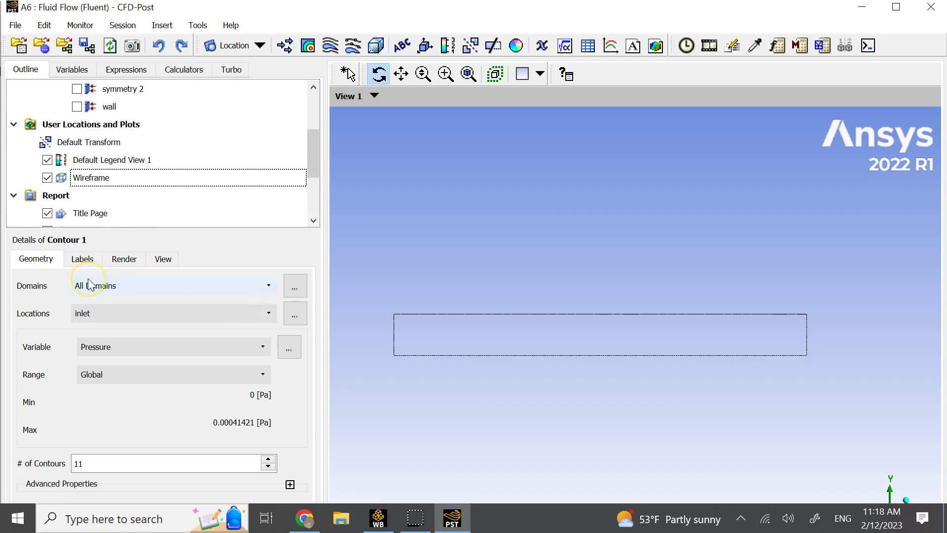
Define Contour 1 on All Domains at location symmetry 1, with Velocity u as its variable
left_click(105, 287)
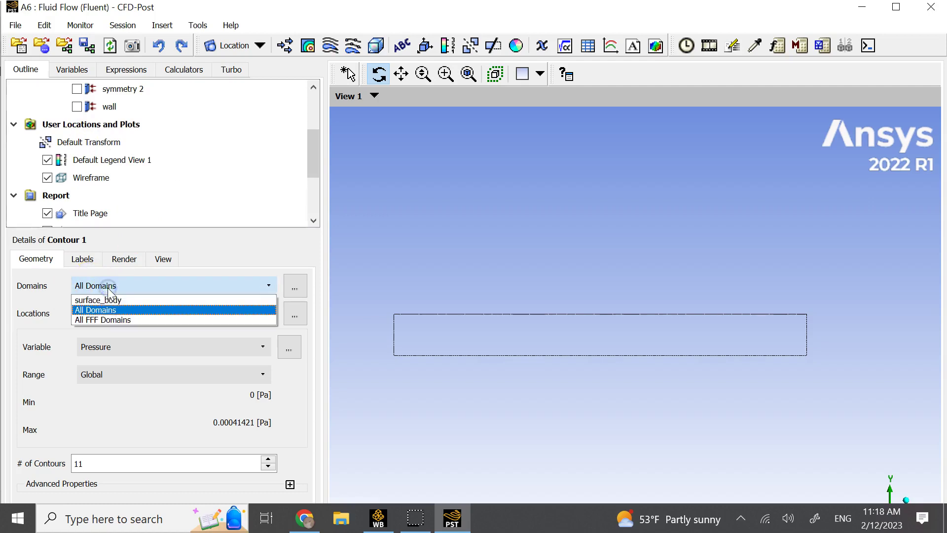
left_click(105, 310)
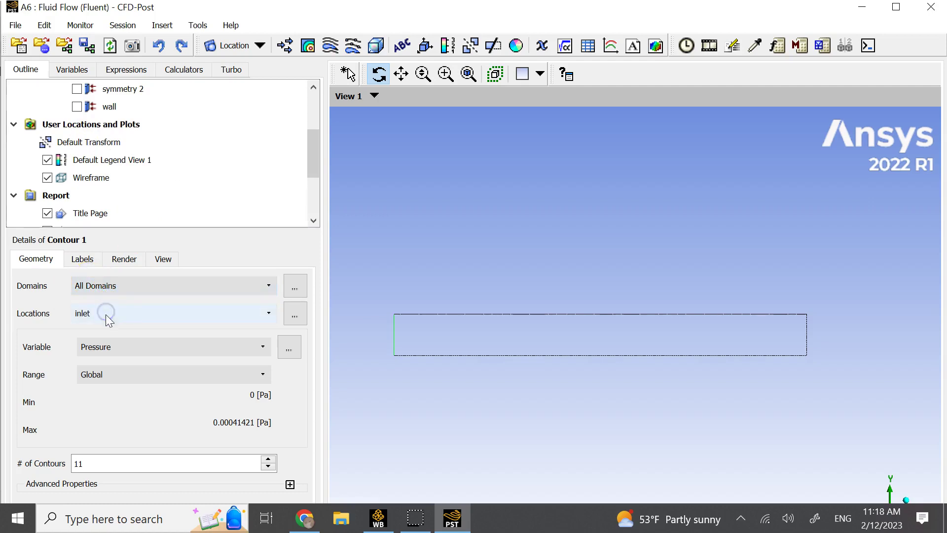
left_click(107, 314)
left_click(105, 348)
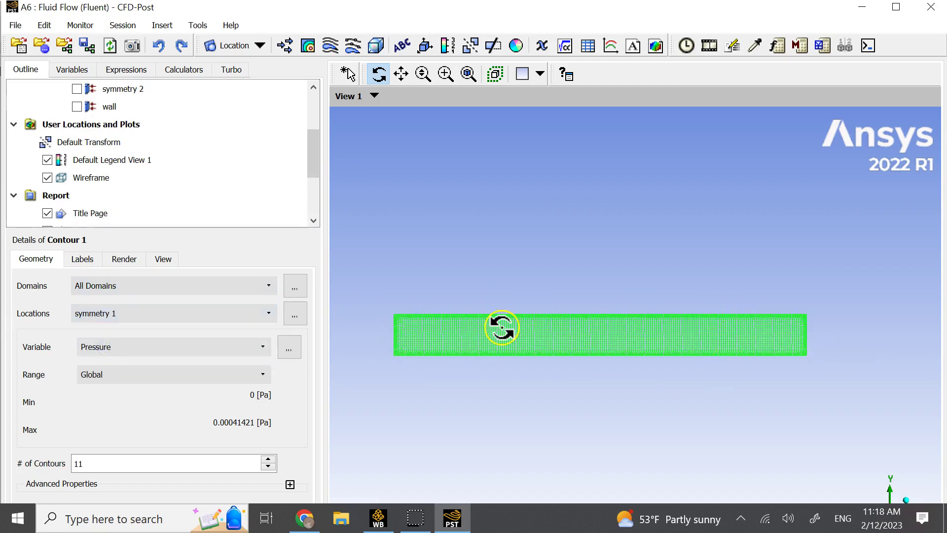
left_click(63, 285)
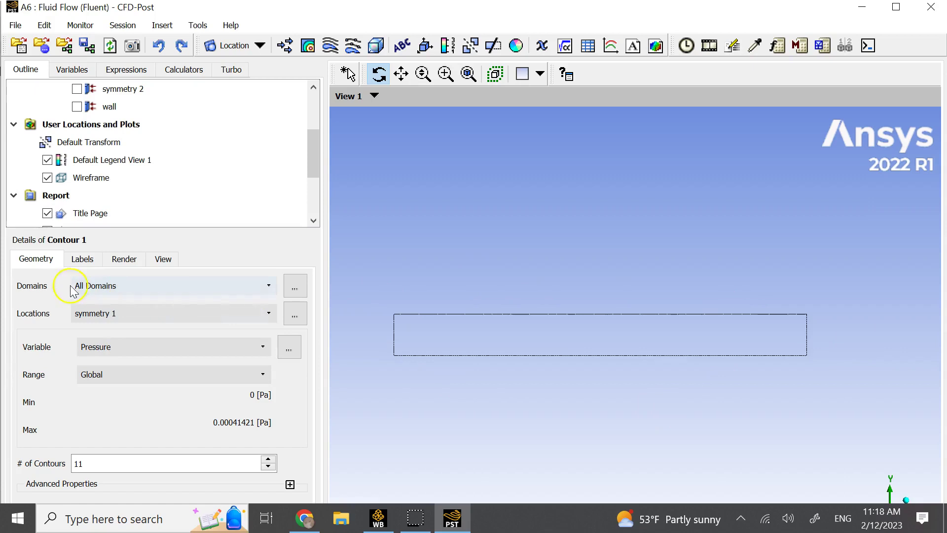
left_click(118, 348)
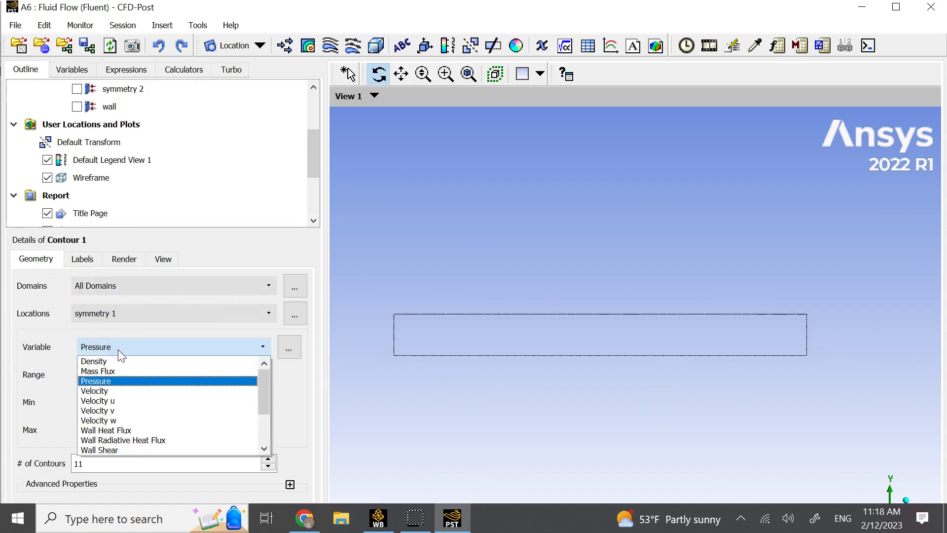
left_click(107, 402)
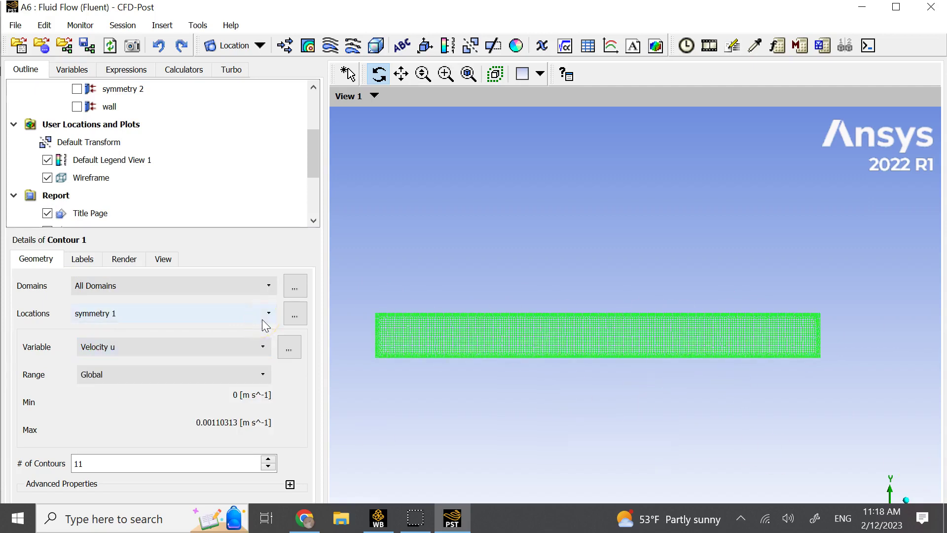
Set the number of contours of Contour 1 to 5
left_click(141, 460)
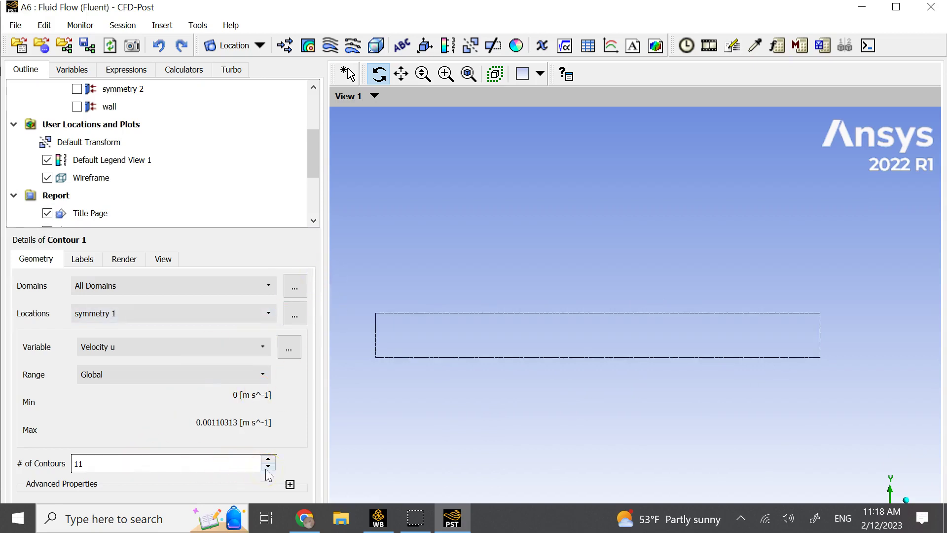
double_click(222, 467)
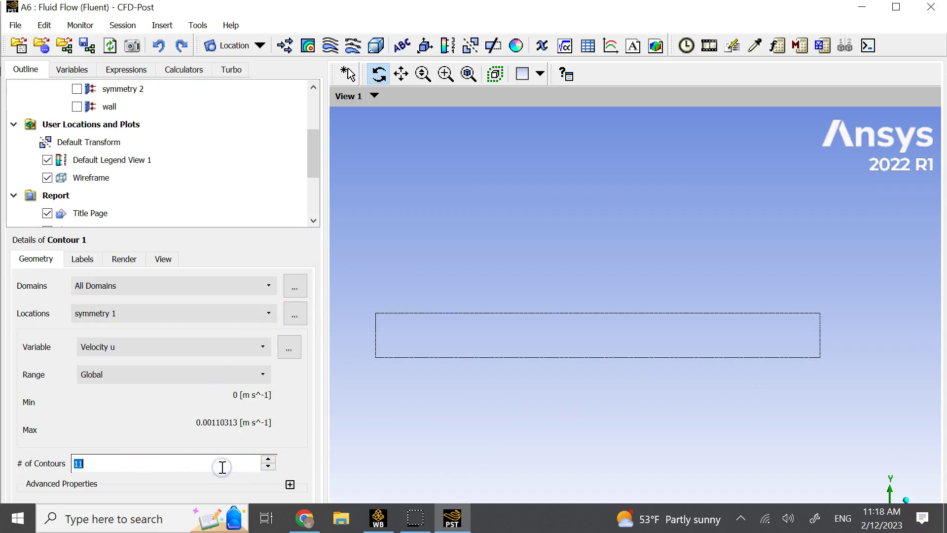
type("5")
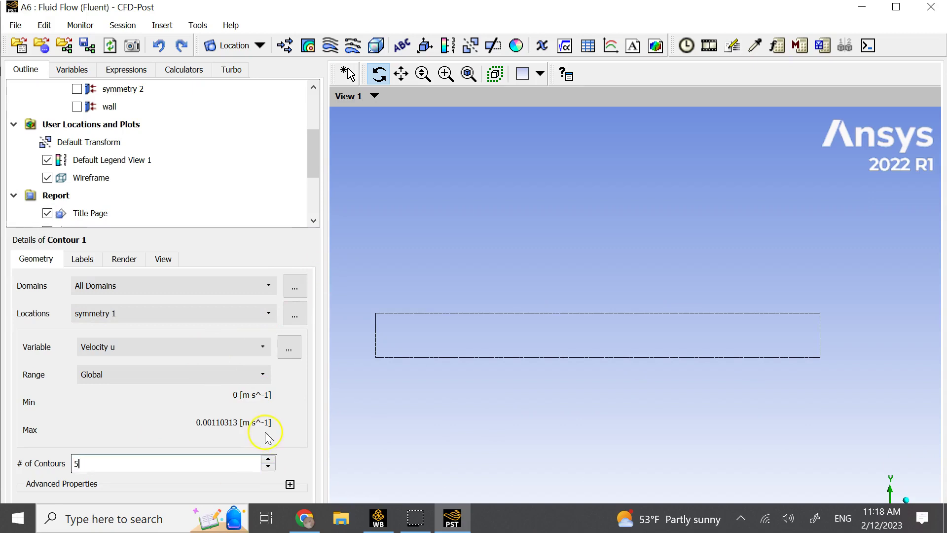
left_click(304, 390)
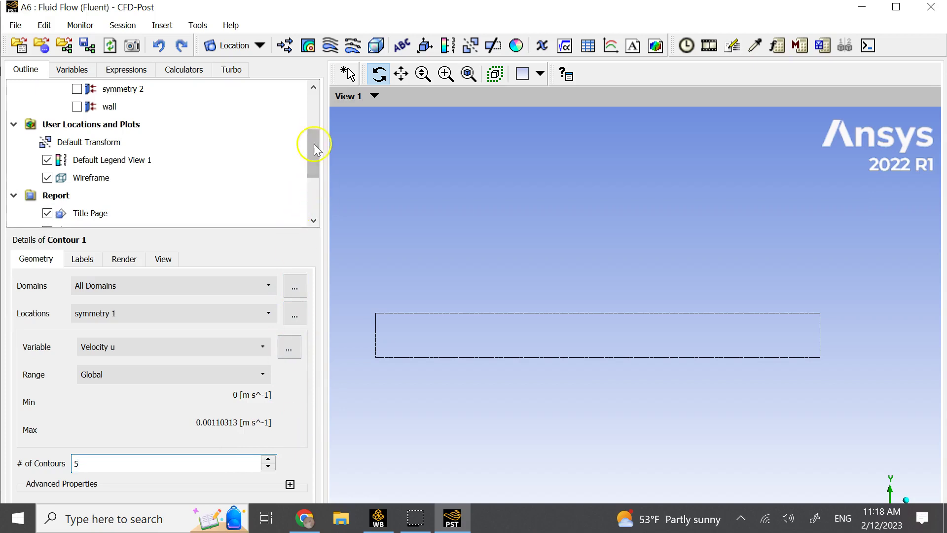
left_click_drag(313, 138, 305, 223)
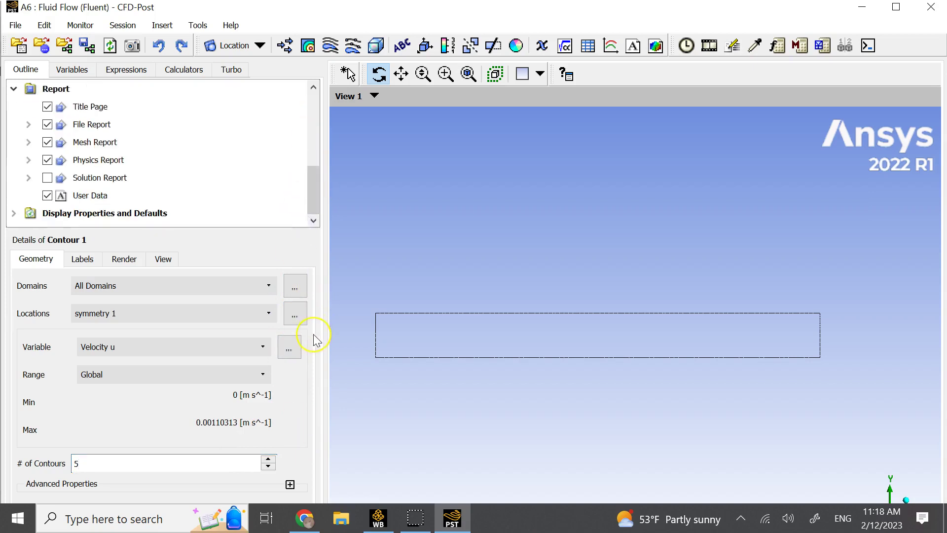
double_click(109, 468)
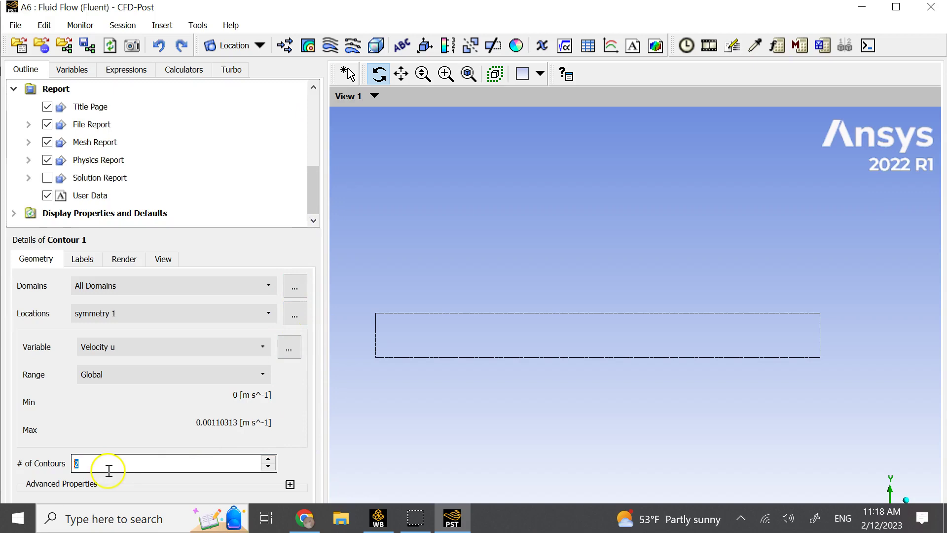
scroll(141, 462, "up", 2)
Minimize the CFD-Post window, bring it back and view the plotted Contour 1
left_click(862, 7)
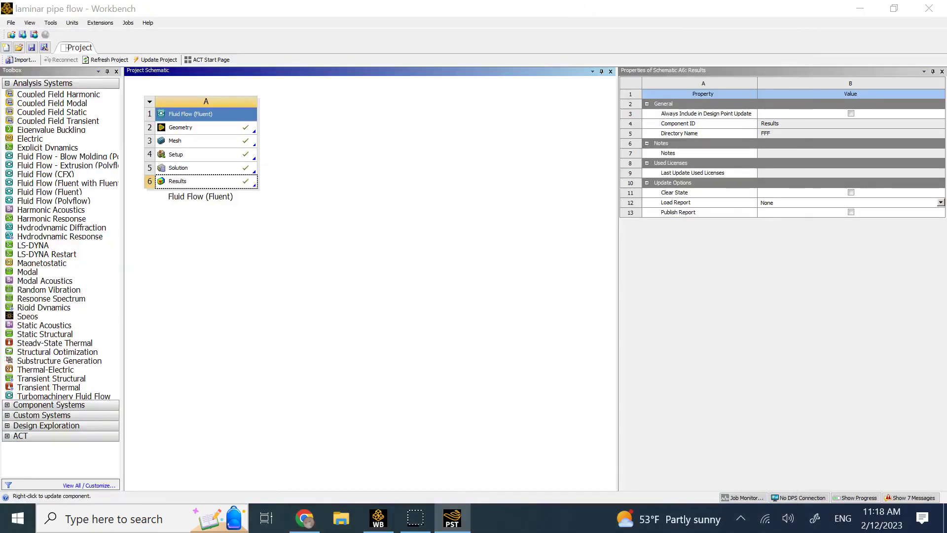
left_click(452, 517)
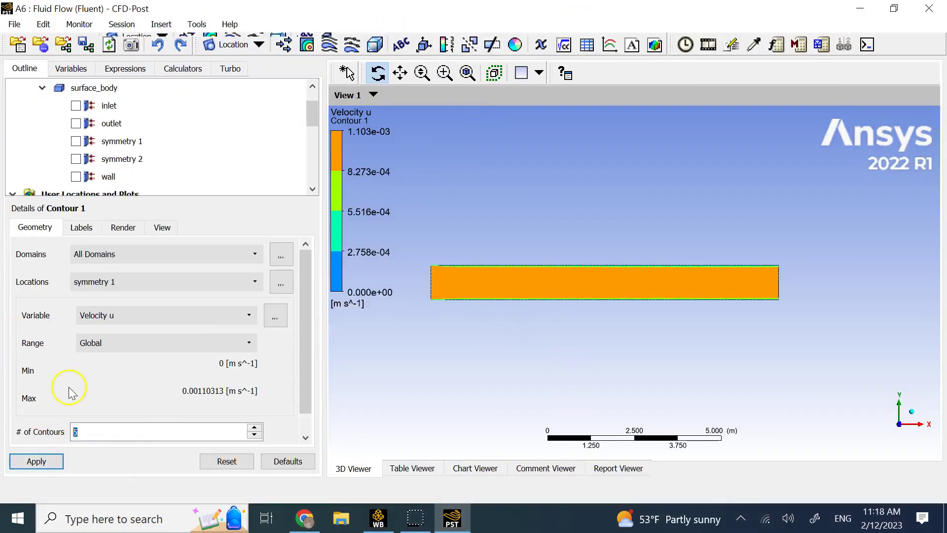
scroll(482, 269, "up", 3)
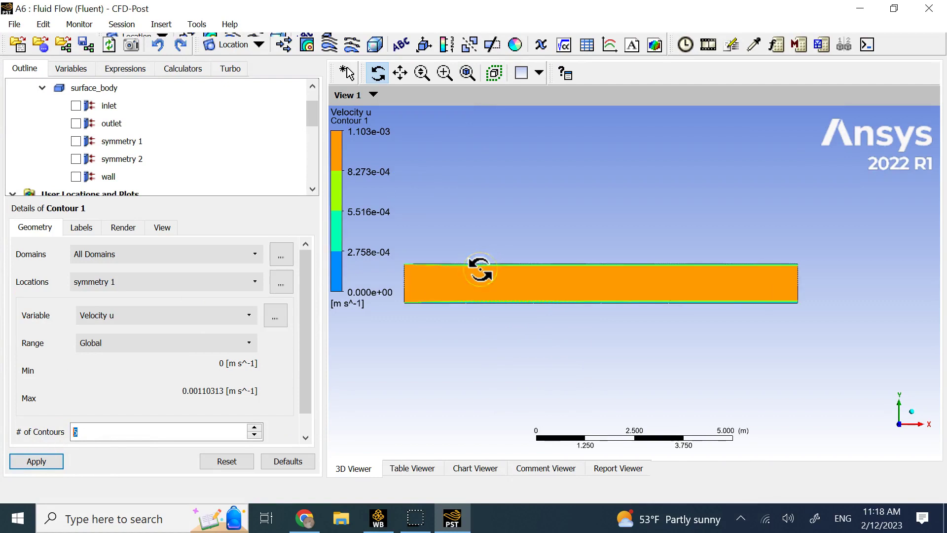
Raise the number of contours of Contour 1 to 15, update the plot and inspect the velocity contours near the inlet
left_click(254, 427)
left_click(254, 428)
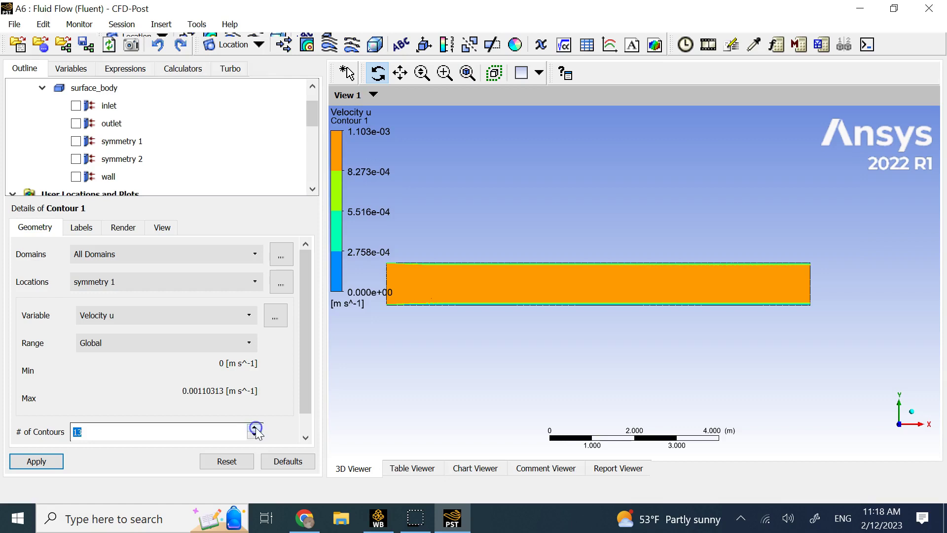
left_click(57, 463)
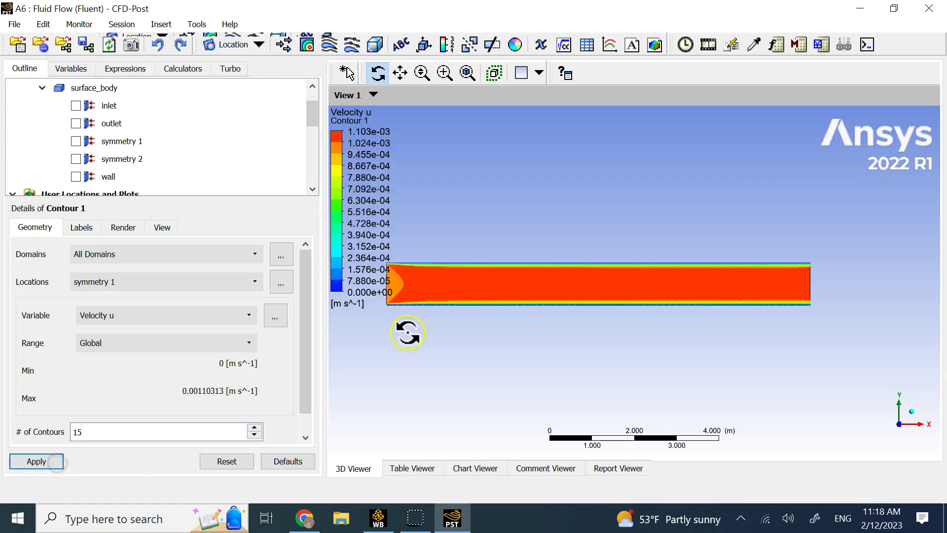
scroll(414, 347, "down", 2)
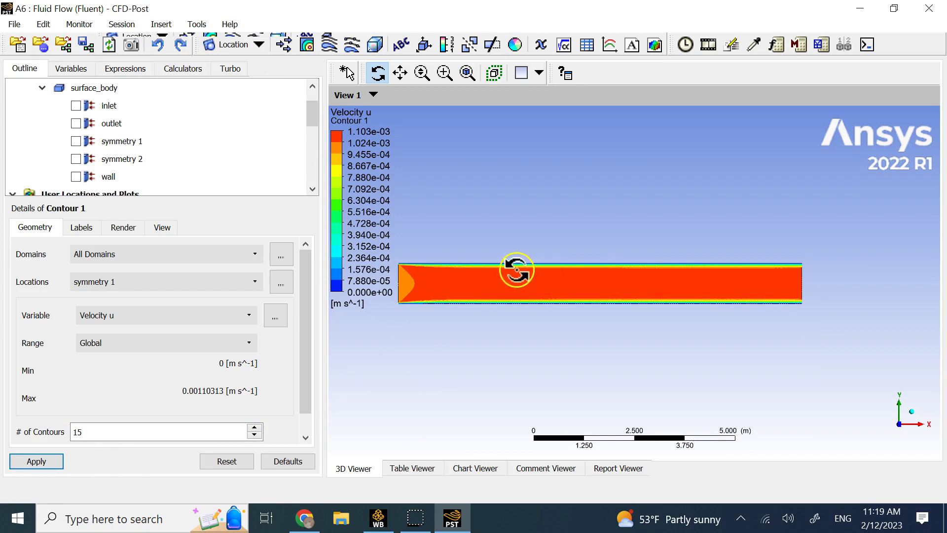
left_click_drag(513, 269, 617, 279)
scroll(521, 307, "up", 3)
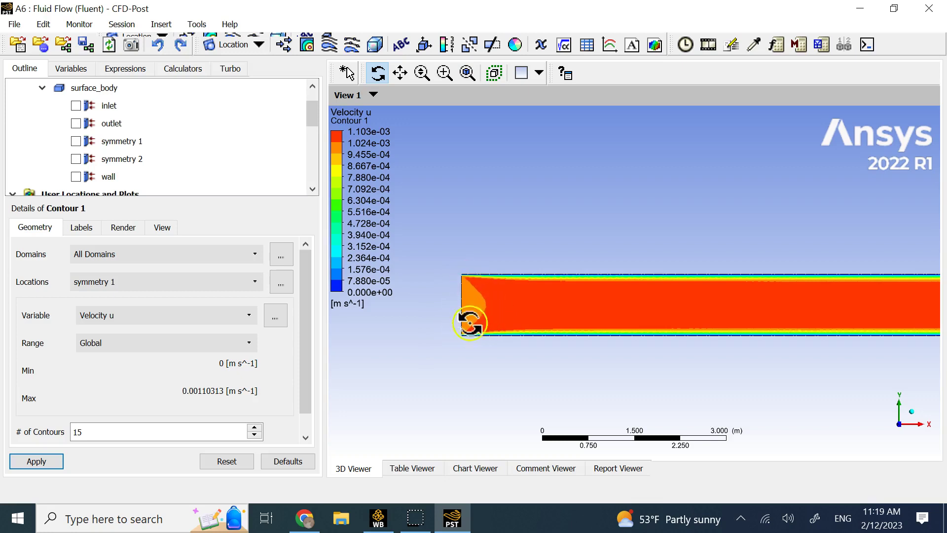
left_click_drag(543, 281, 552, 285)
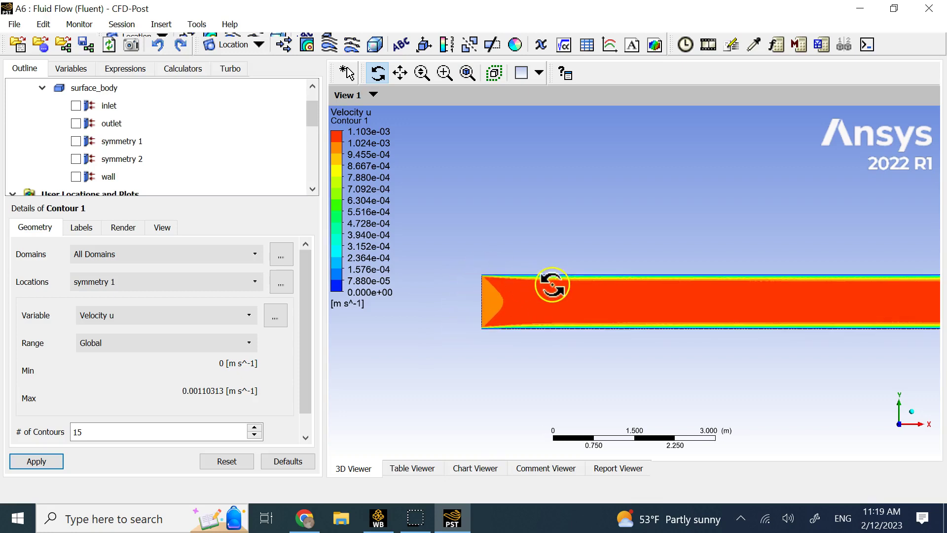
left_click(481, 326)
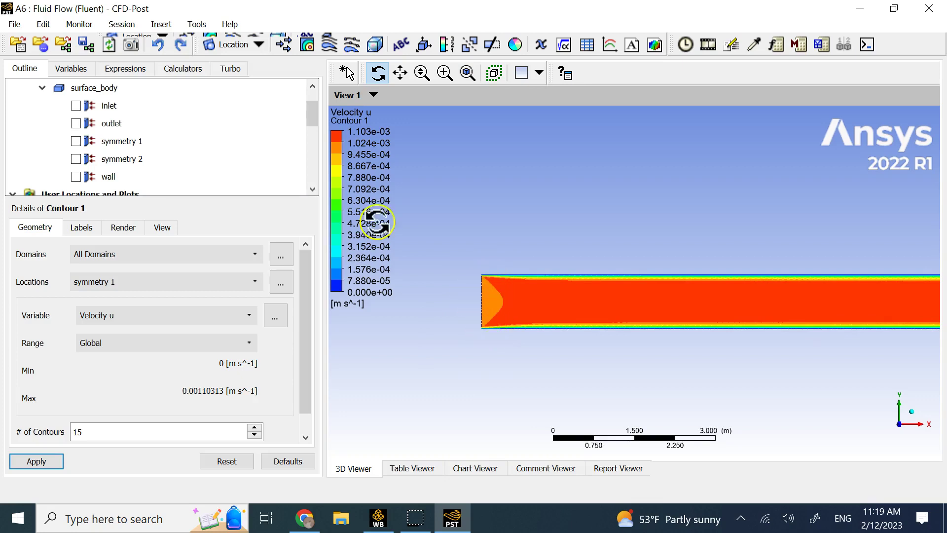
Insert Contour 2 on All Domains at location symmetry 1, with Pressure as its variable
left_click(325, 37)
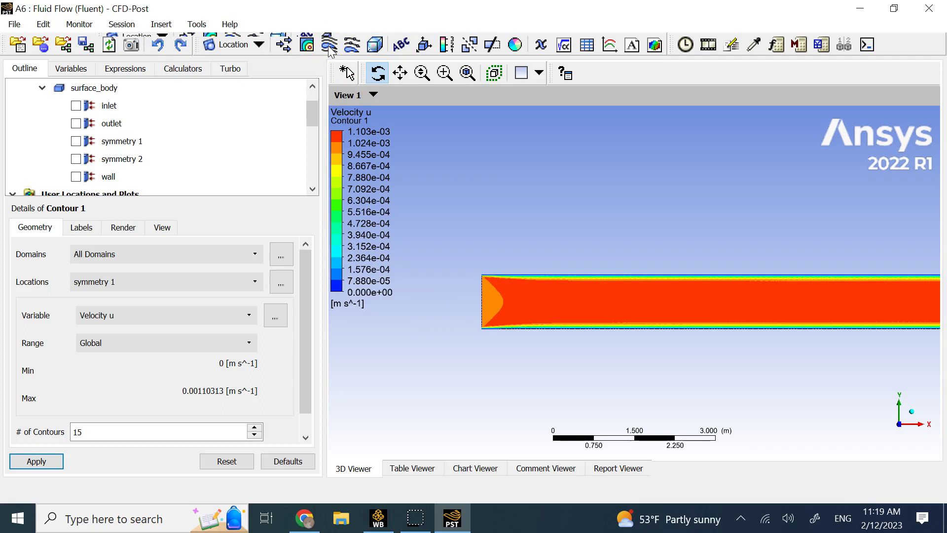
left_click(310, 46)
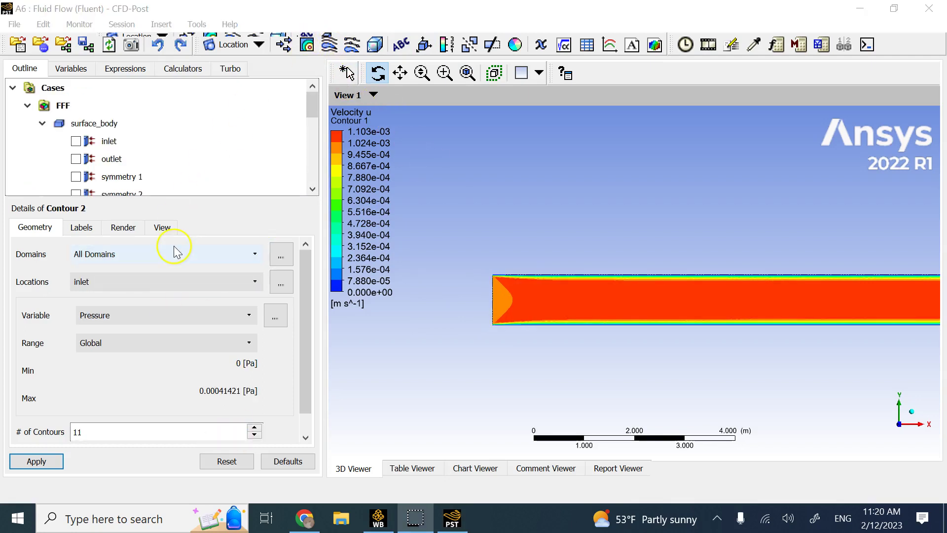
scroll(184, 137, "down", 4)
scroll(184, 140, "up", 3)
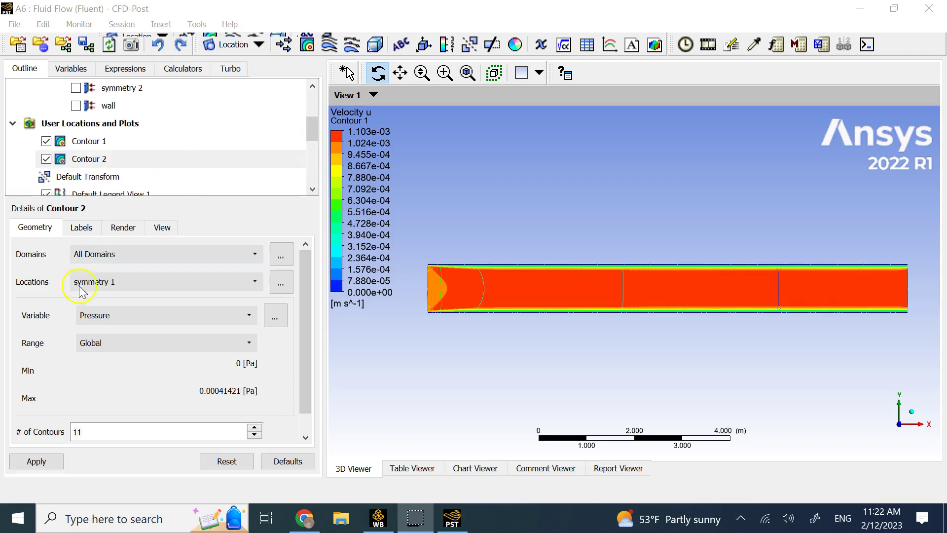
left_click(179, 429)
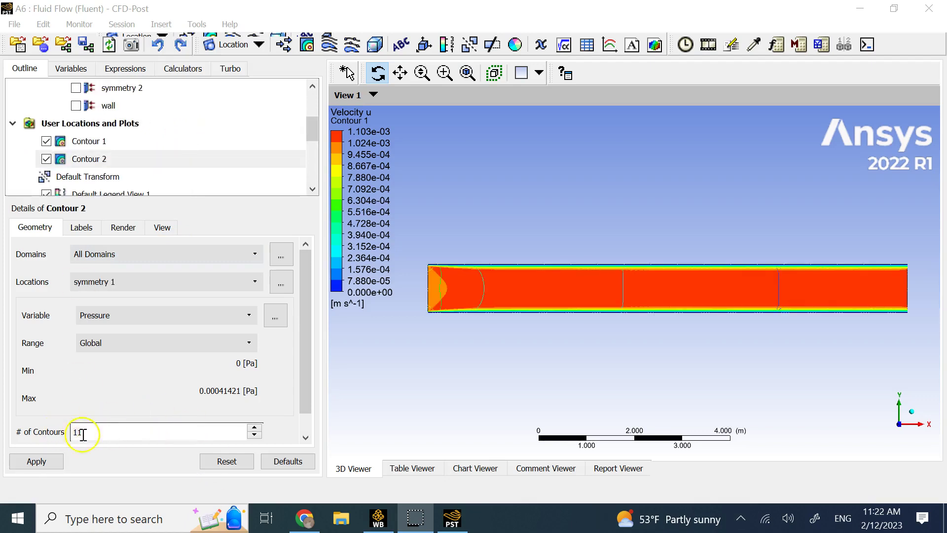
left_click(527, 278)
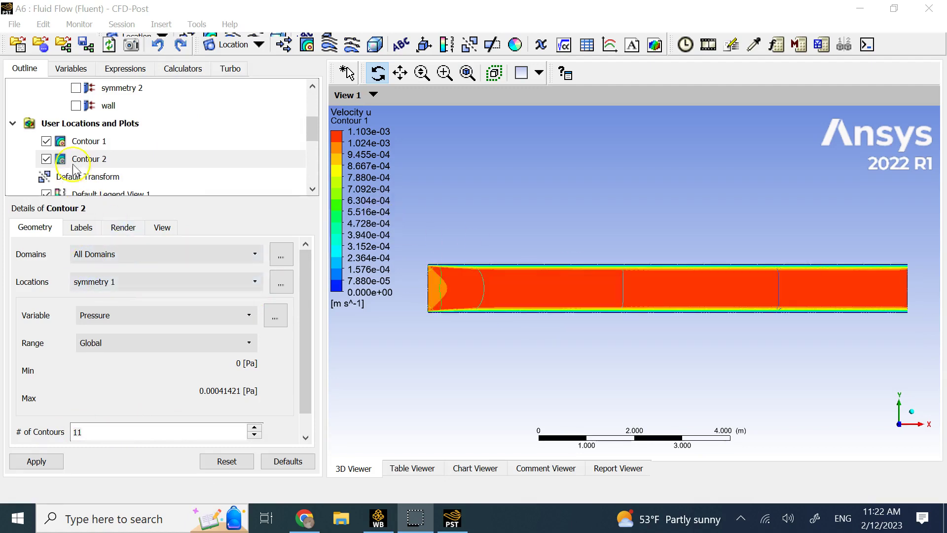
Hide Contour 1 and plot the pressure Contour 2 with a Local range and 15 contours
left_click(47, 141)
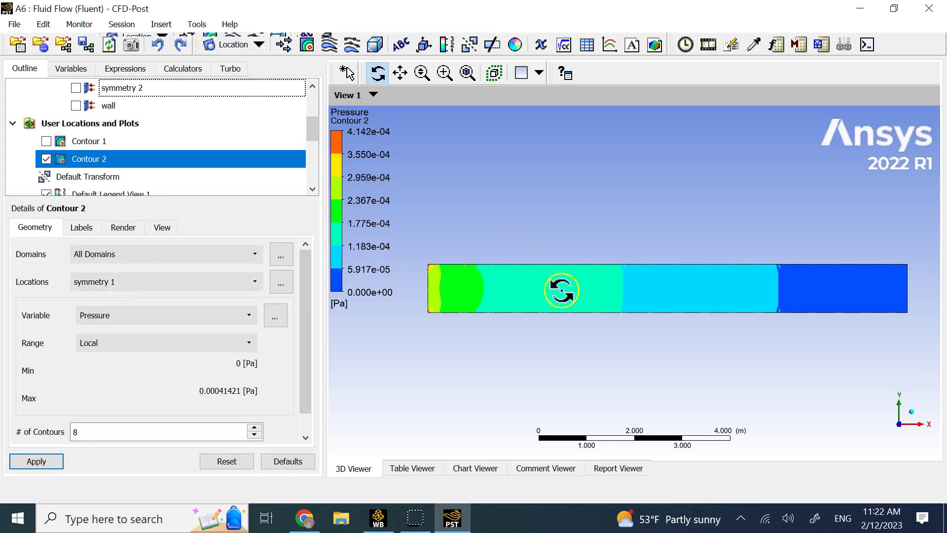
left_click(254, 428)
left_click(254, 428)
left_click(254, 427)
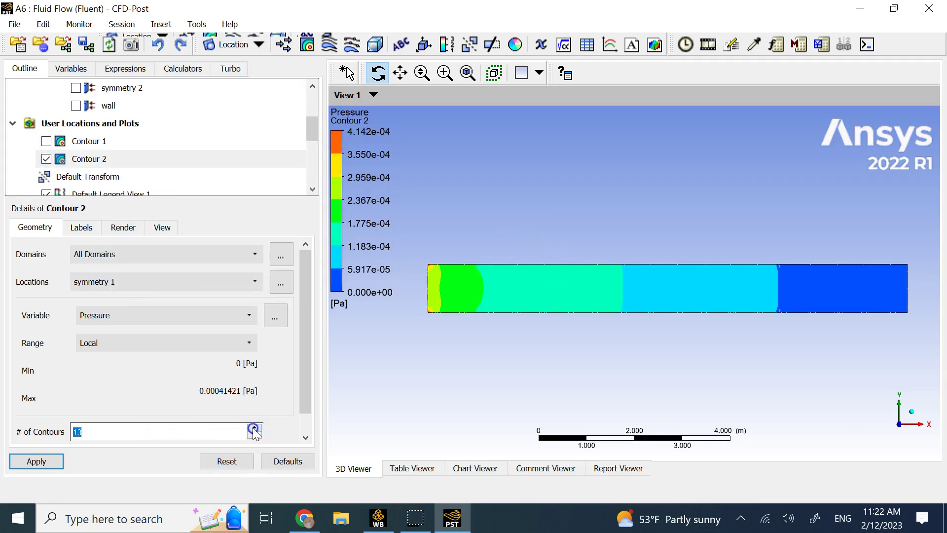
left_click(254, 428)
left_click(254, 428)
left_click(36, 460)
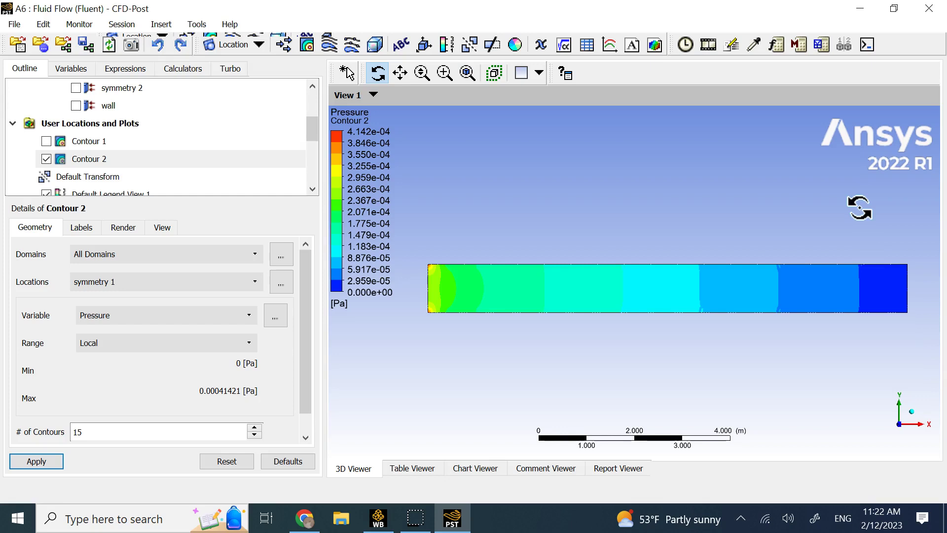
left_click(621, 275)
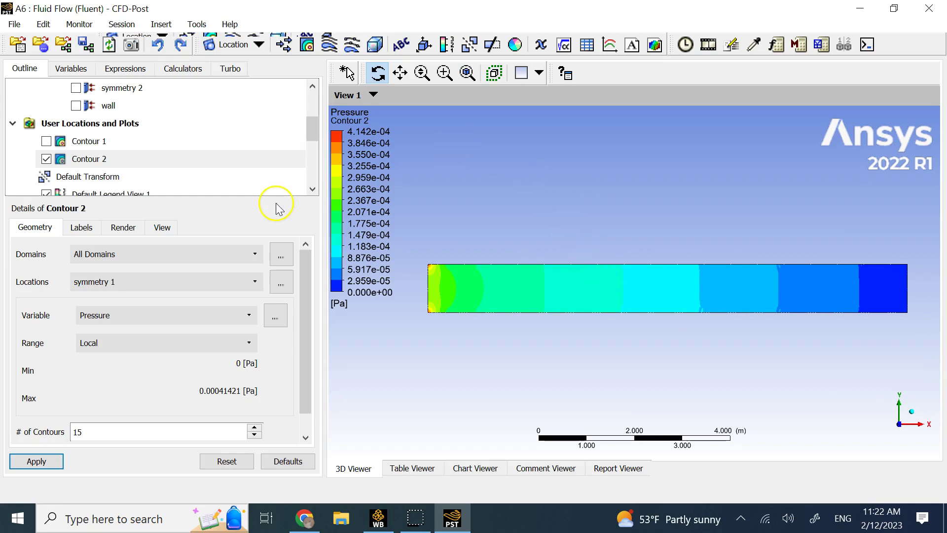
Hide Contour 2, show Contour 1 once more for comparison, and leave both contours hidden
left_click(47, 158)
left_click(46, 142)
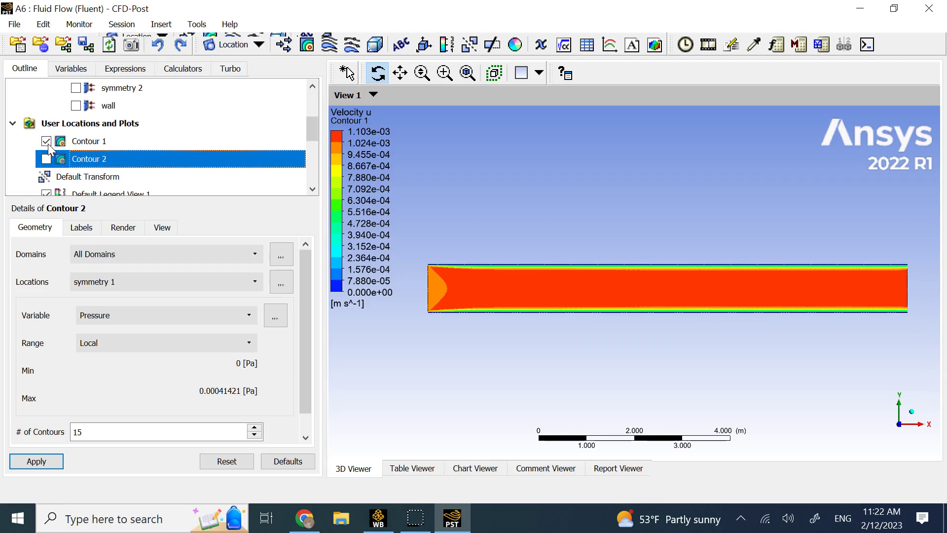
left_click(47, 142)
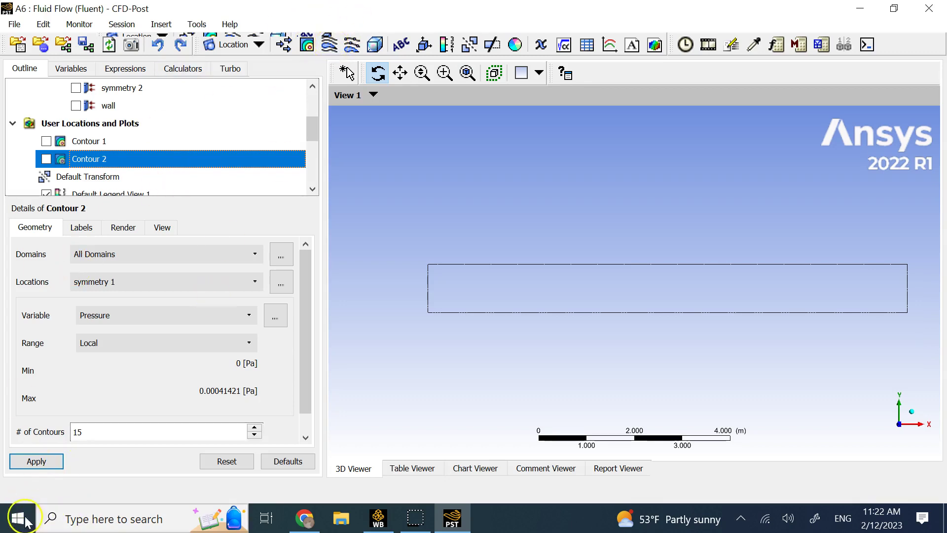
Insert Streamline 1 as a Surface Streamline on symmetry 1 with 20 equally spaced points and Velocity as its variable, and plot it
left_click(329, 45)
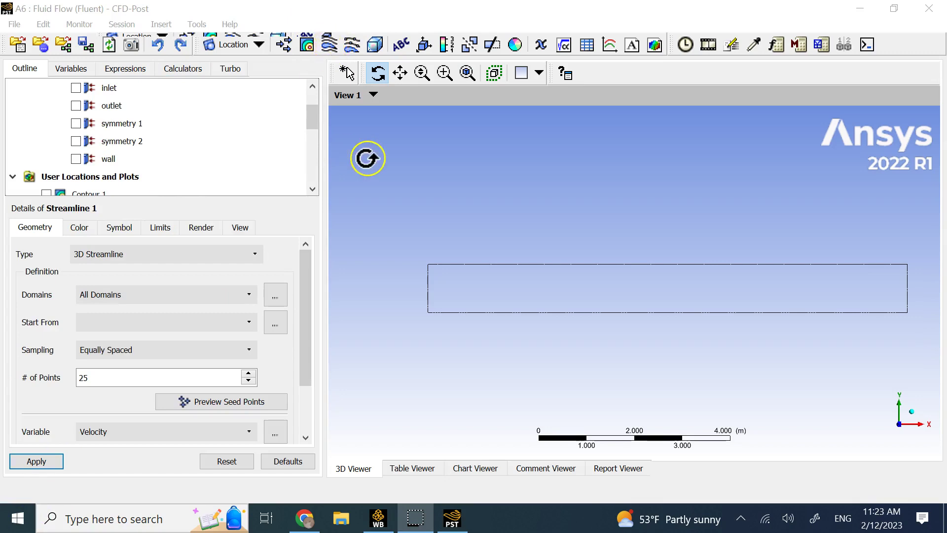
left_click(192, 256)
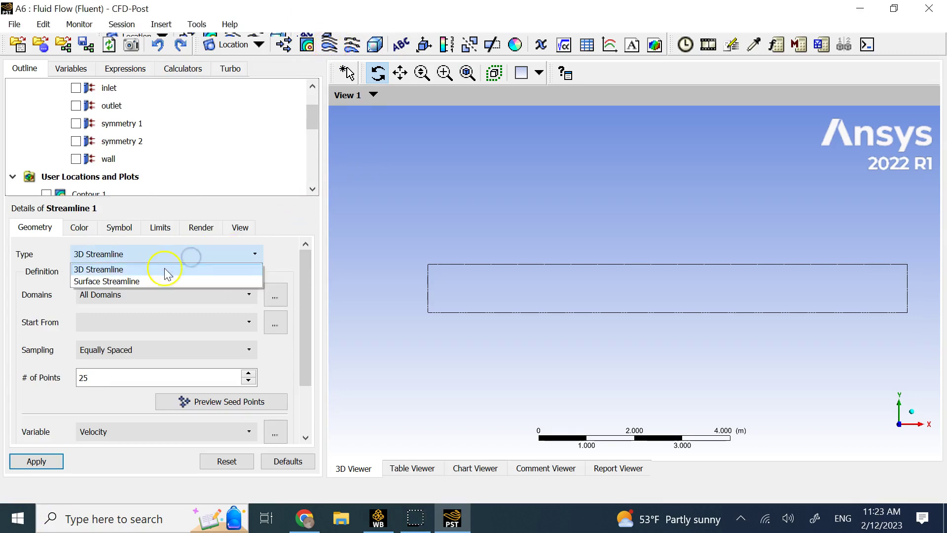
left_click(156, 279)
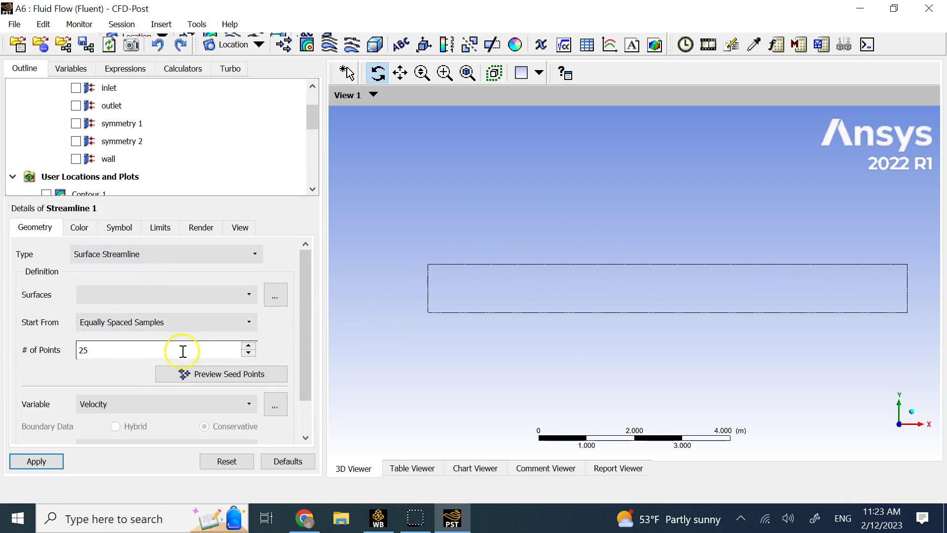
left_click(249, 353)
left_click(233, 295)
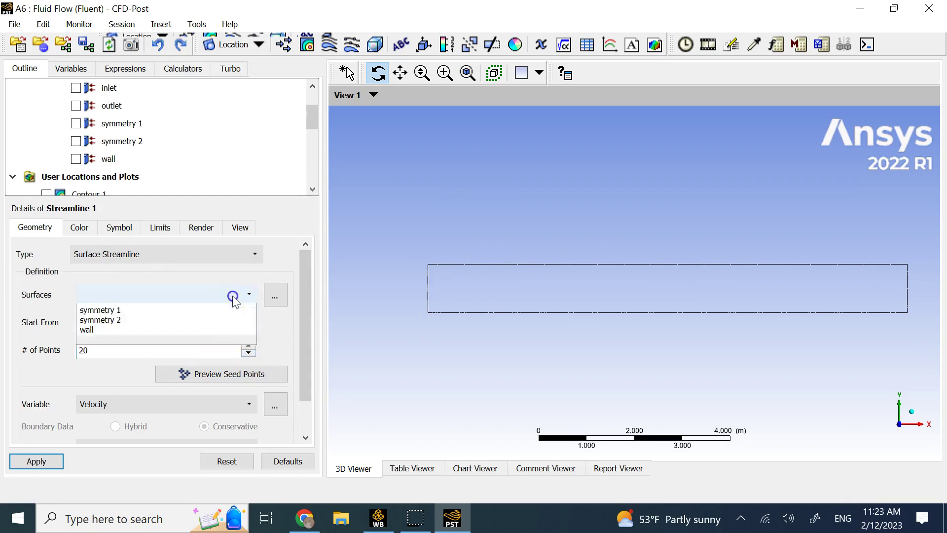
left_click(171, 328)
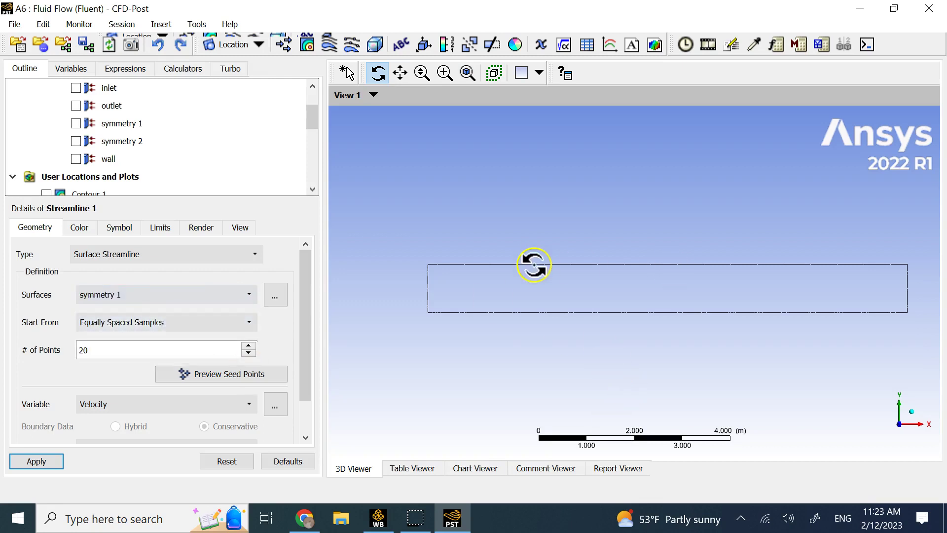
left_click(49, 460)
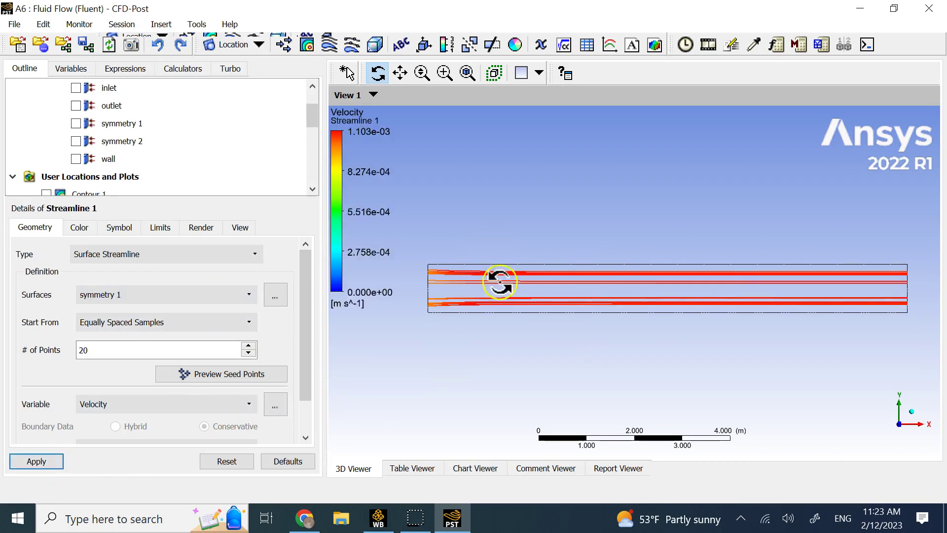
Set Streamline 1 to 25 equally spaced points and replot the streamlines on symmetry 1
scroll(499, 282, "up", 1)
scroll(500, 282, "up", 2)
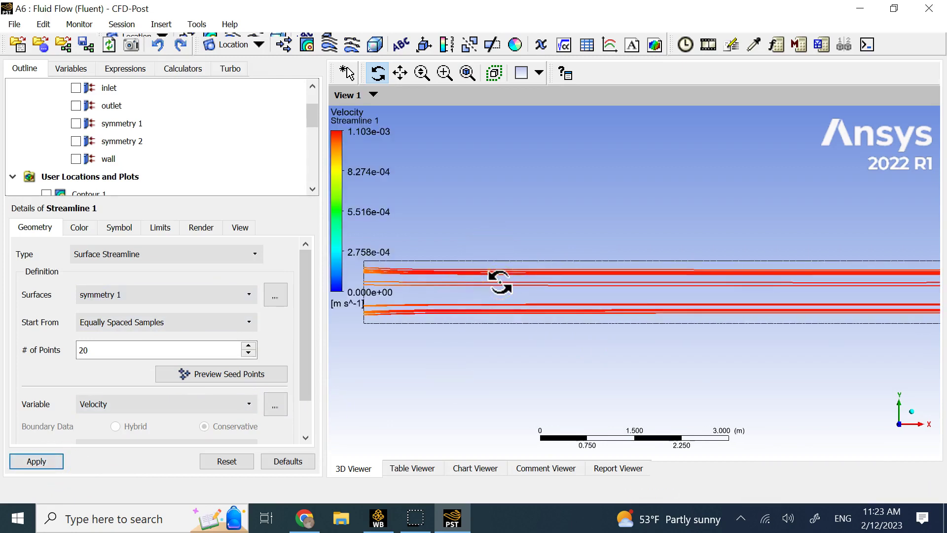
scroll(500, 283, "down", 1)
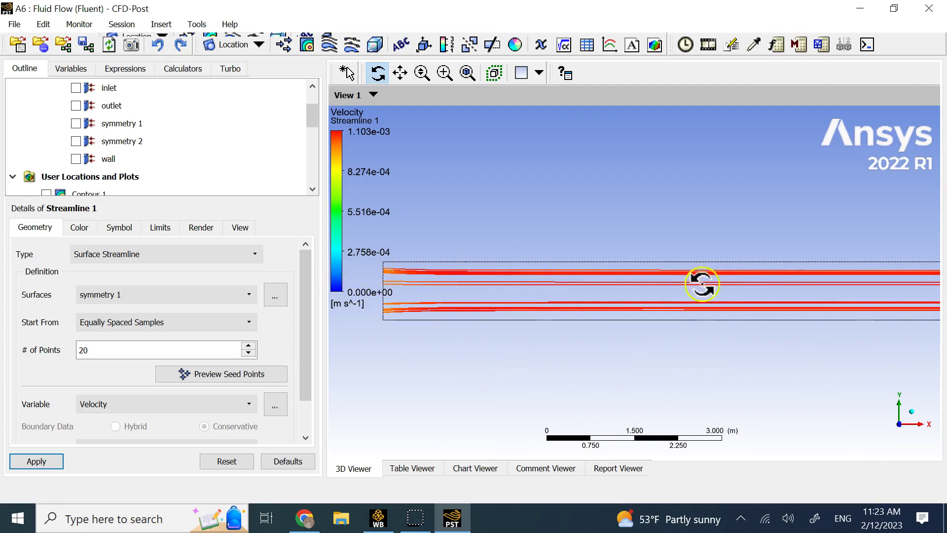
left_click(249, 347)
left_click(249, 347)
left_click(249, 347)
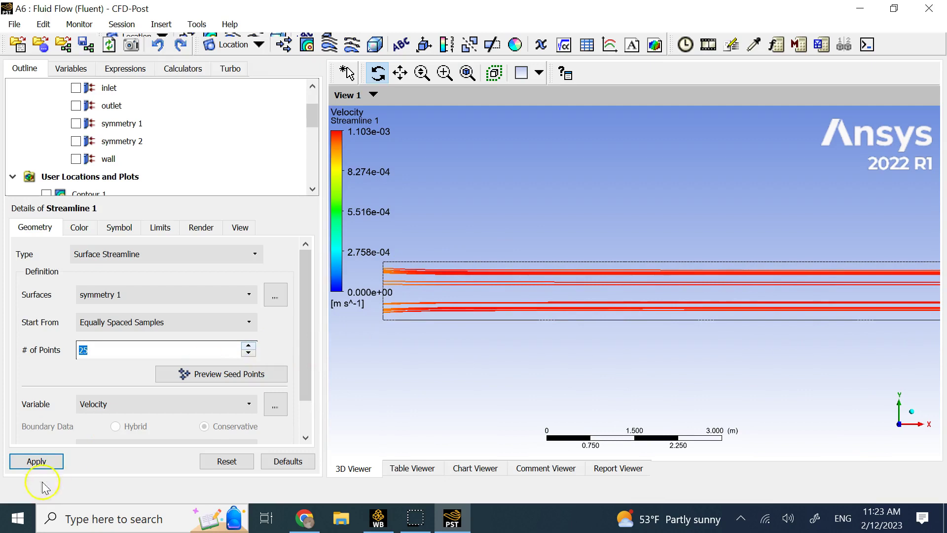
left_click(40, 460)
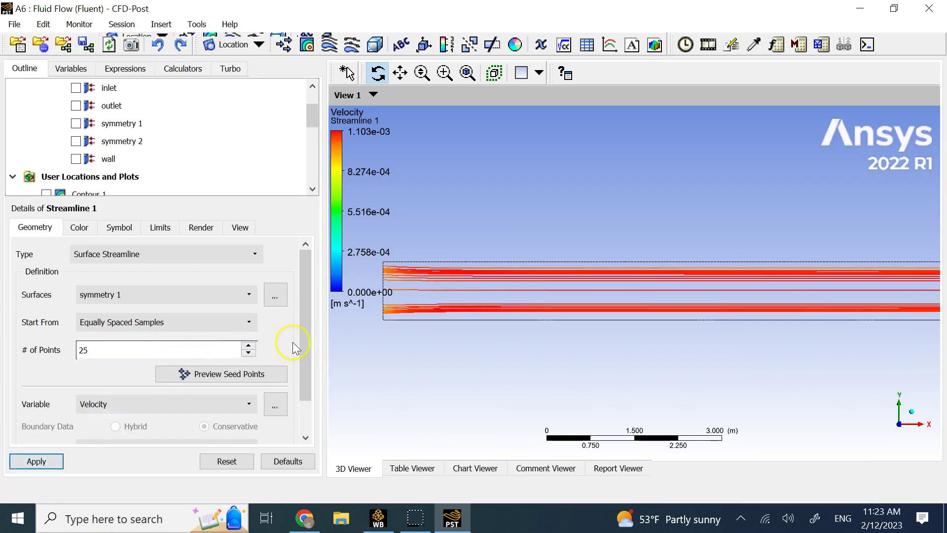
Raise the number of equally spaced points of Streamline 1 to 35 and replot it
left_click(245, 346)
left_click(245, 346)
left_click(245, 346)
left_click(37, 461)
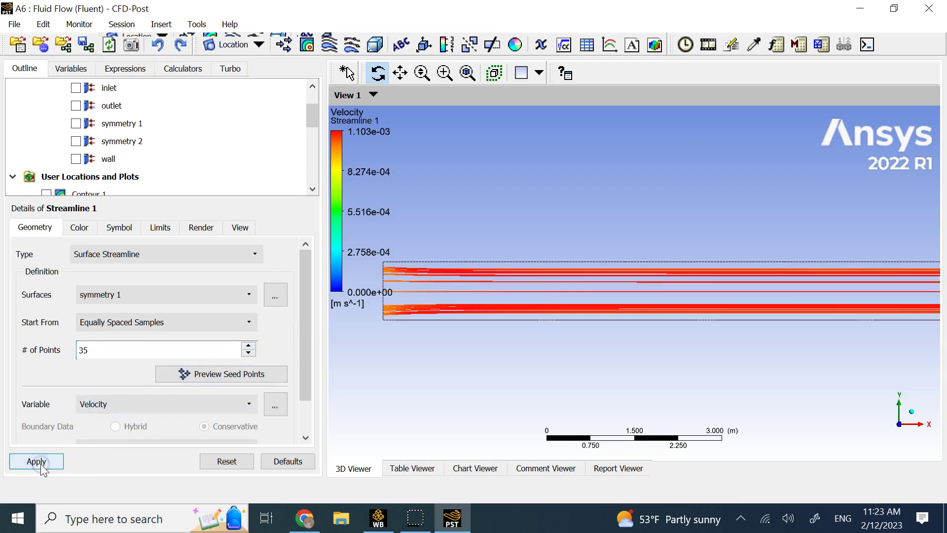
left_click_drag(676, 310, 676, 285)
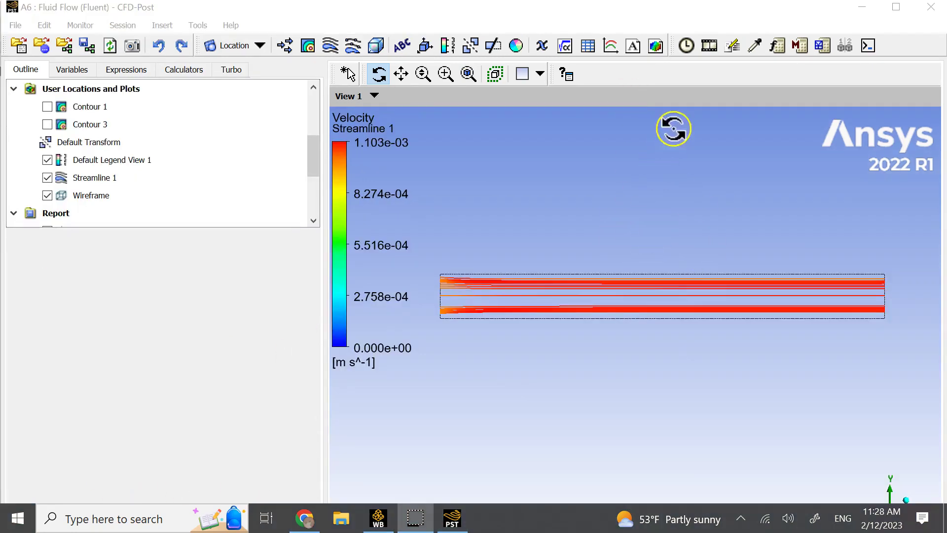
Set up a Sweep Animation of Streamline 1 with the speed one notch faster, keeping the flow domain in view
left_click(709, 46)
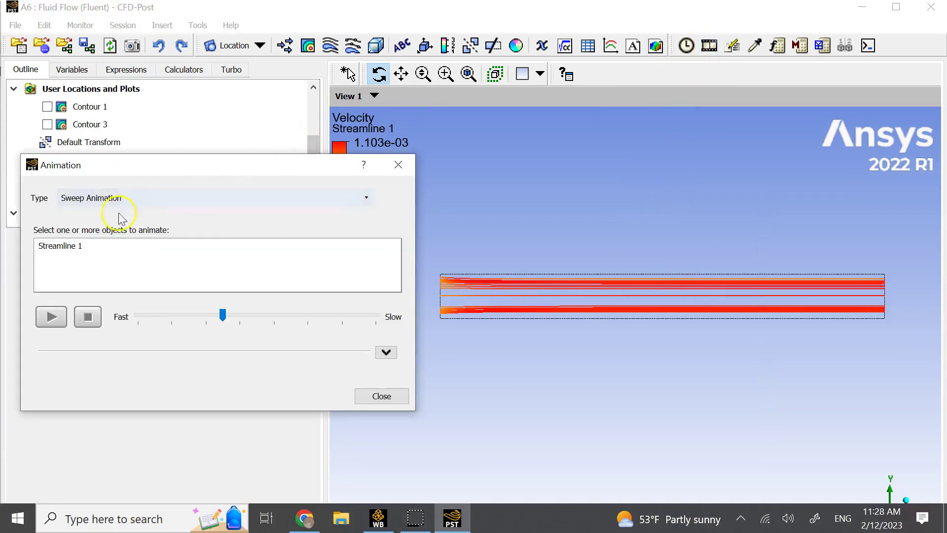
left_click(75, 250)
left_click(164, 311)
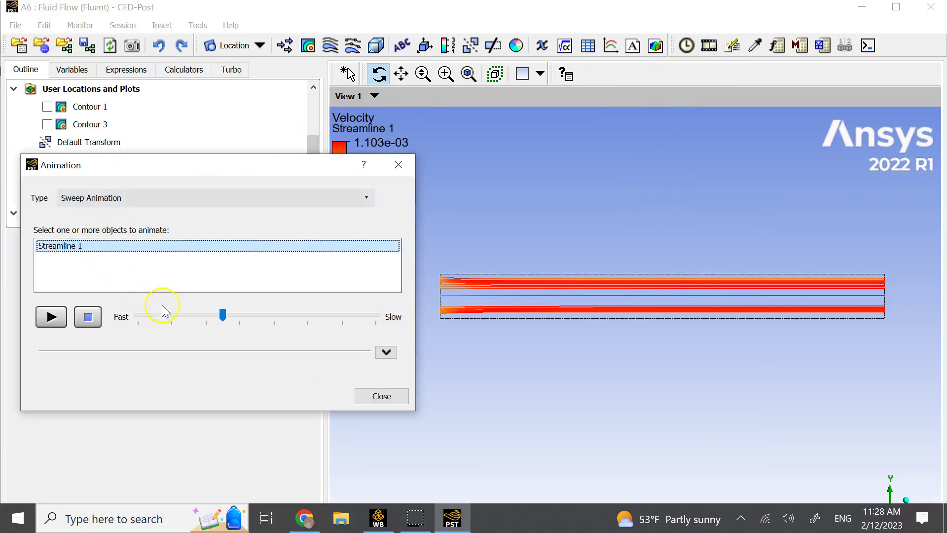
left_click_drag(223, 316, 190, 316)
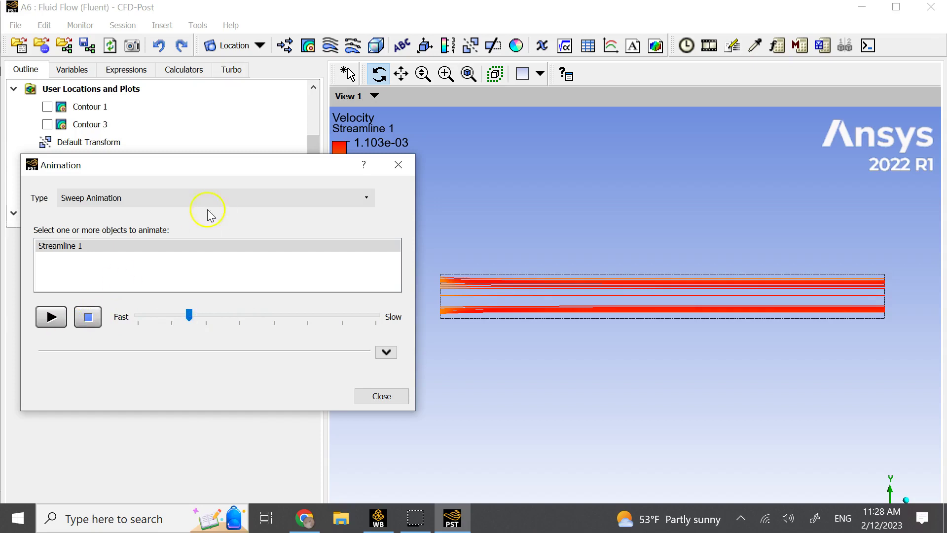
left_click_drag(206, 173, 200, 111)
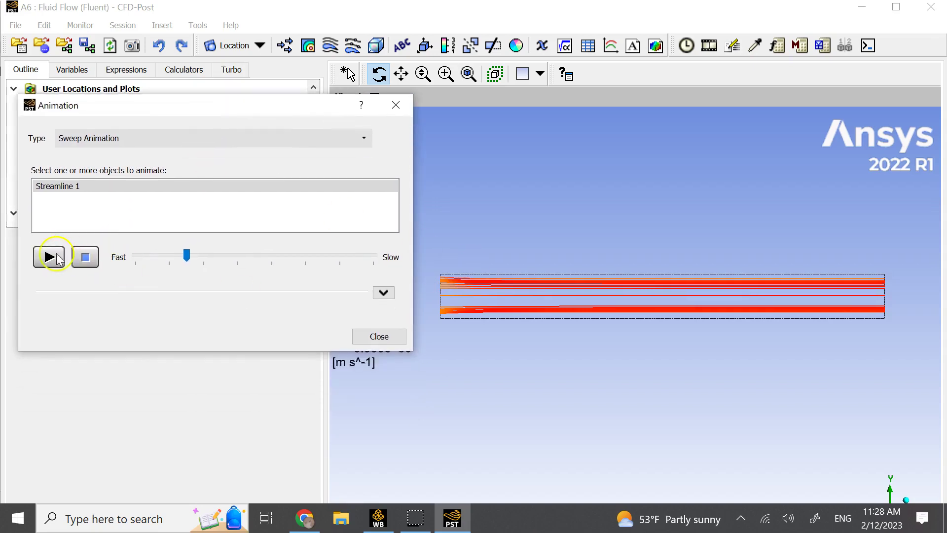
Play the sweep animation of Streamline 1 to watch the particles travel through the domain, and stop it
left_click(49, 256)
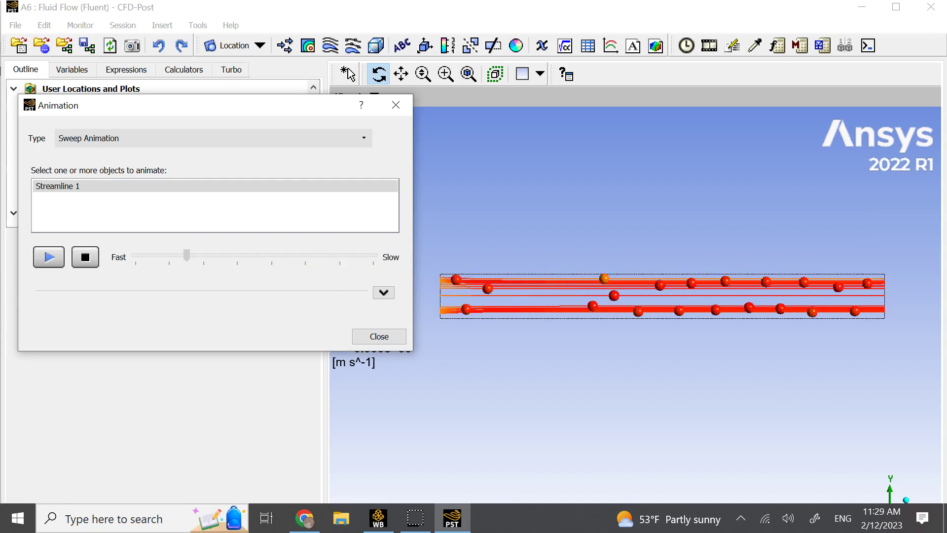
left_click(85, 256)
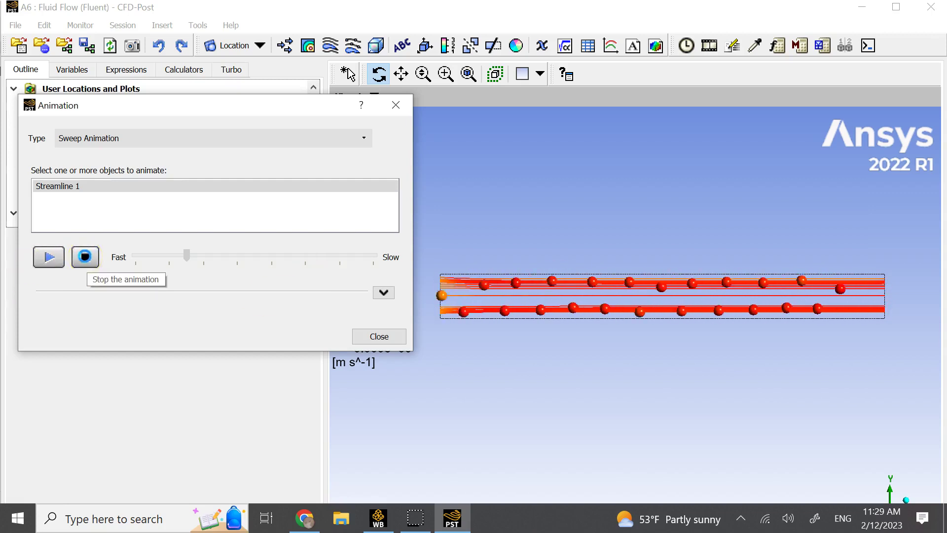
left_click(87, 259)
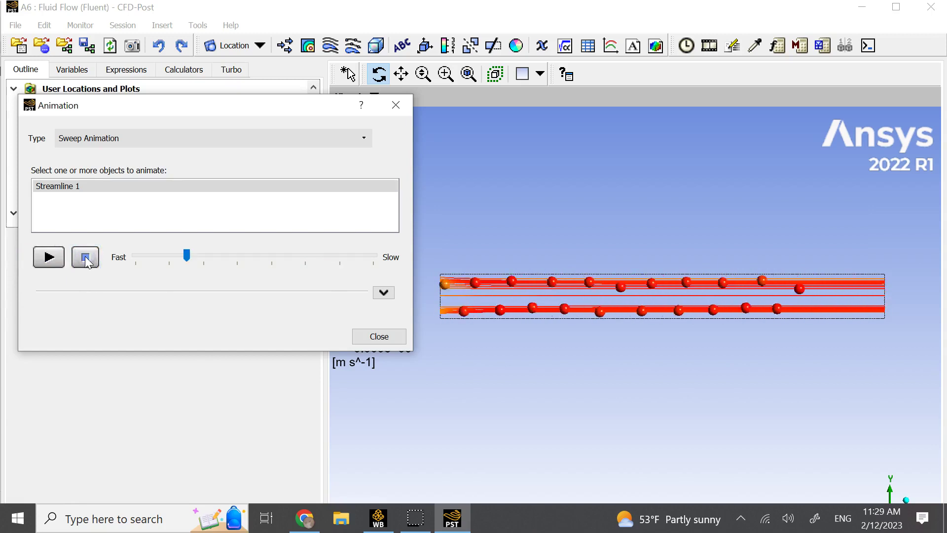